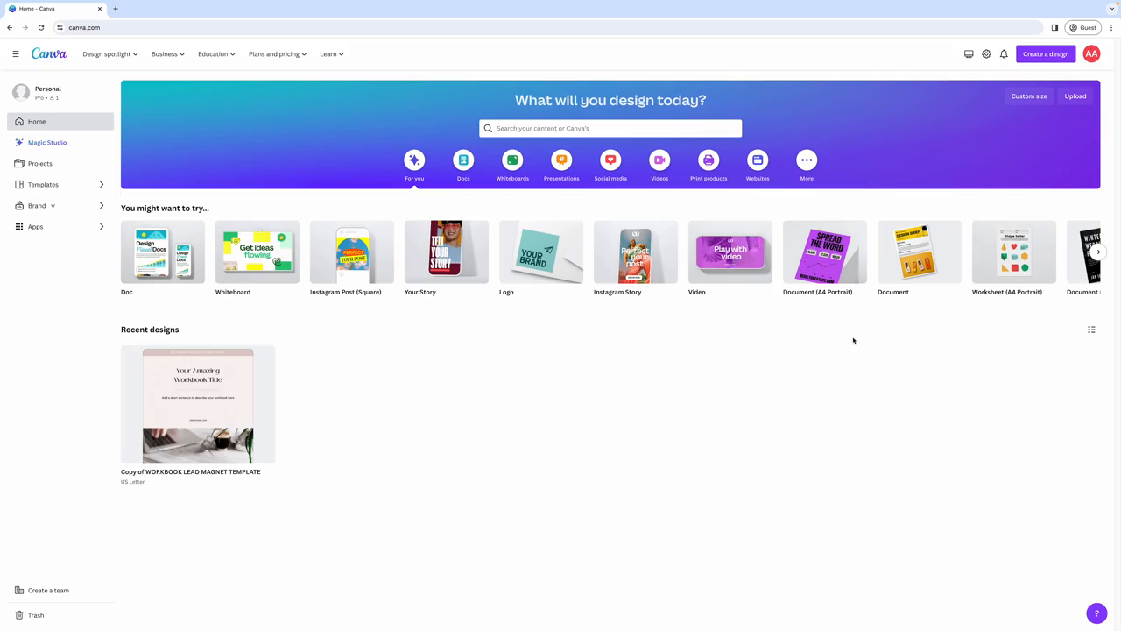
- Show Canva's home page with suggested design types and the recent workbook template copy
{"action": "mouse_move", "coordinate": [836, 273]}
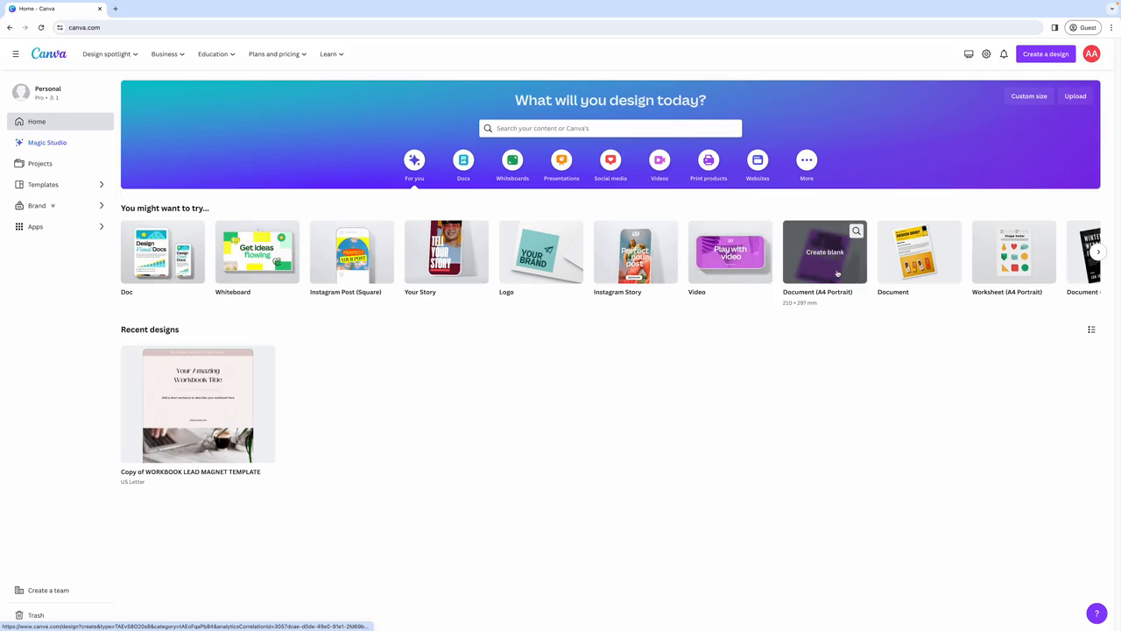
- Create a blank Worksheet (A4 Portrait) design from the suggested design types
{"action": "left_click", "coordinate": [1097, 252]}
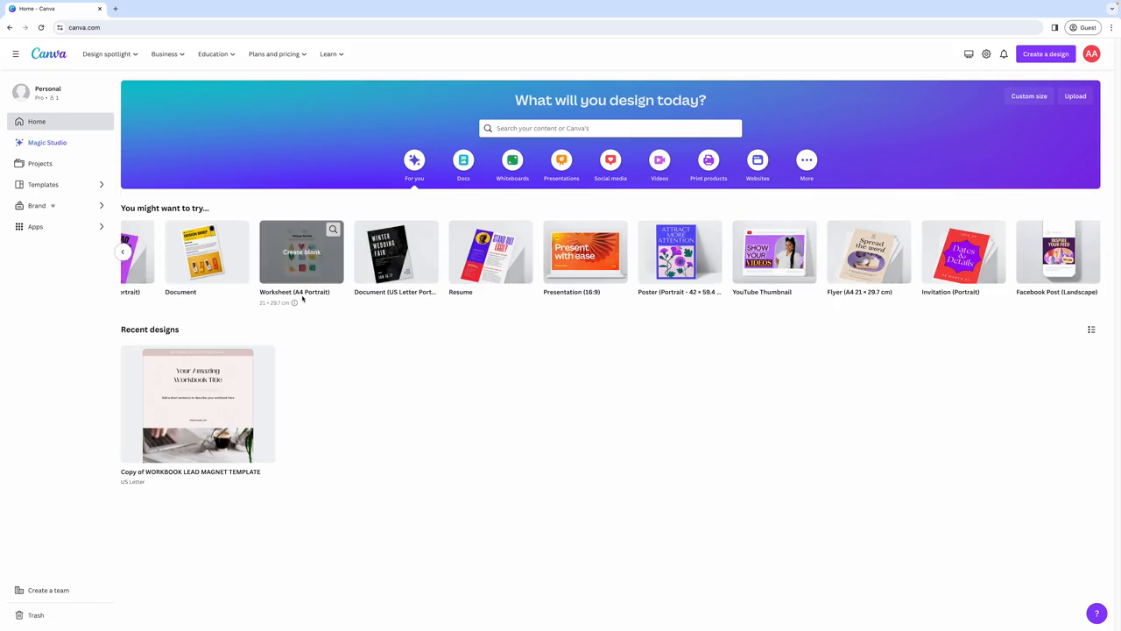
{"action": "mouse_move", "coordinate": [379, 299]}
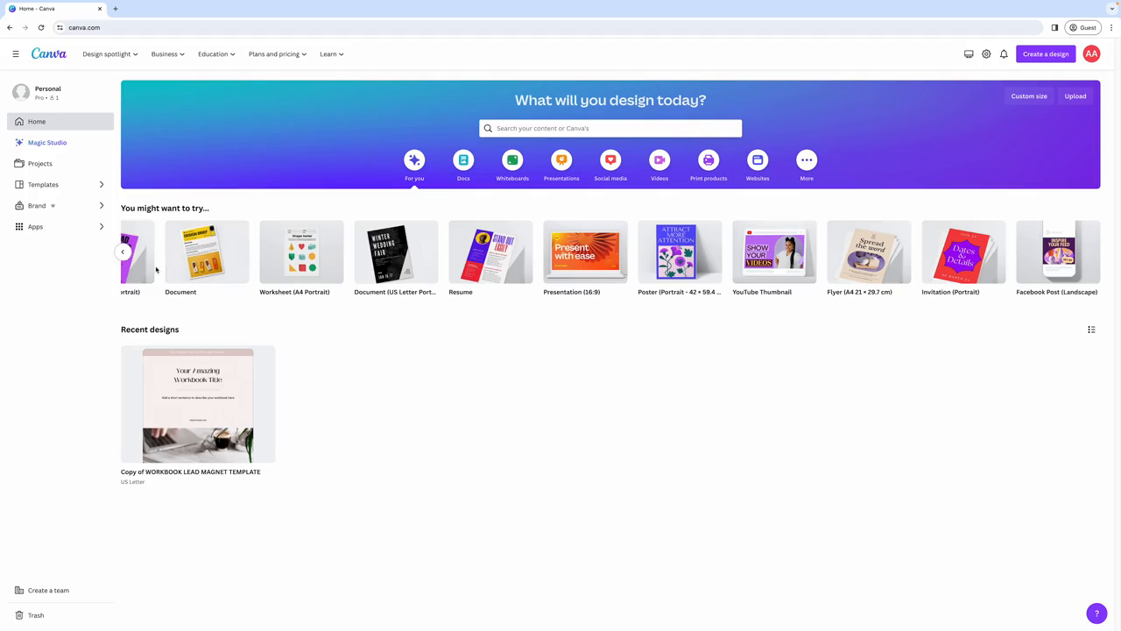
{"action": "left_click", "coordinate": [123, 252]}
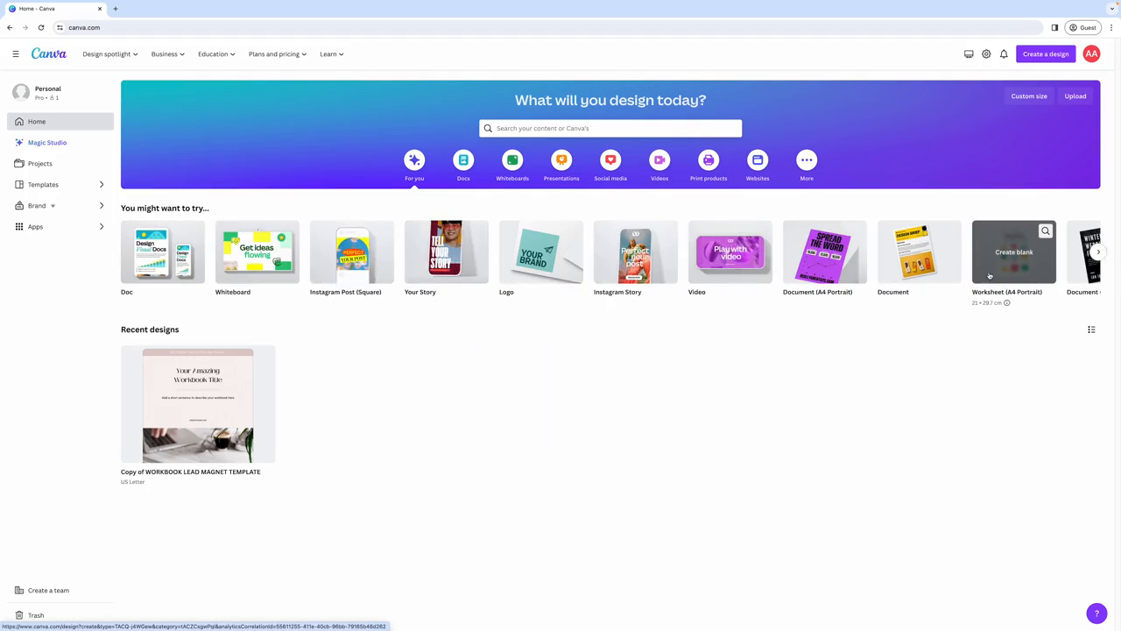
{"action": "left_click", "coordinate": [989, 276]}
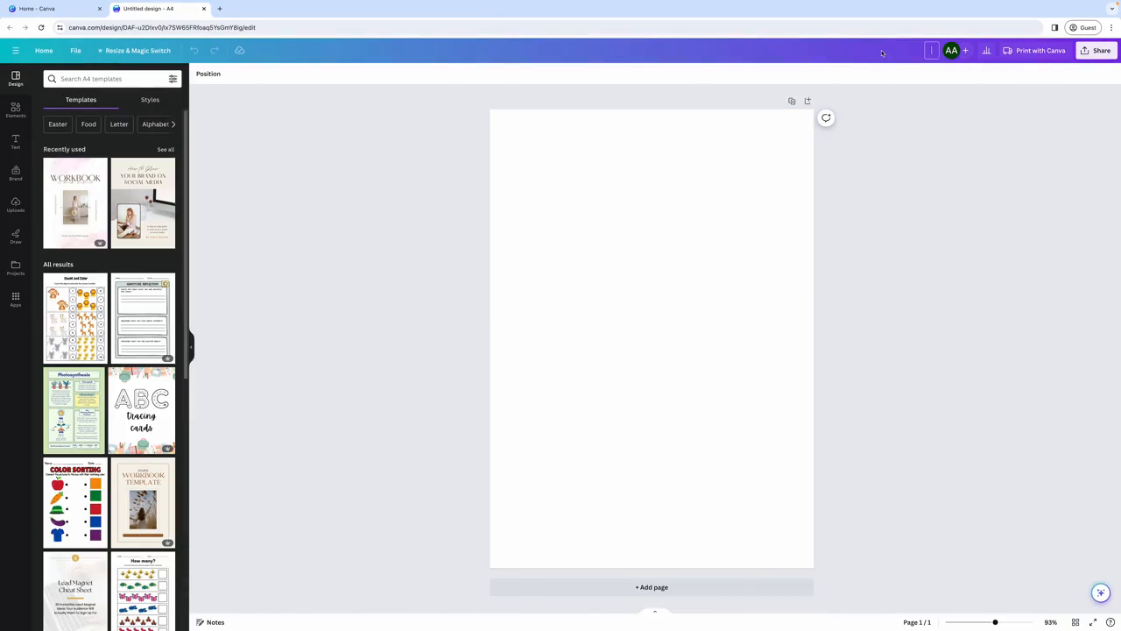
- Title the design 'Website Audit Checklist' and apply the Beige Boho Creative Workbook cover page
{"action": "type", "text": "Website Audit Checklist"}
{"action": "key", "text": "Return"}
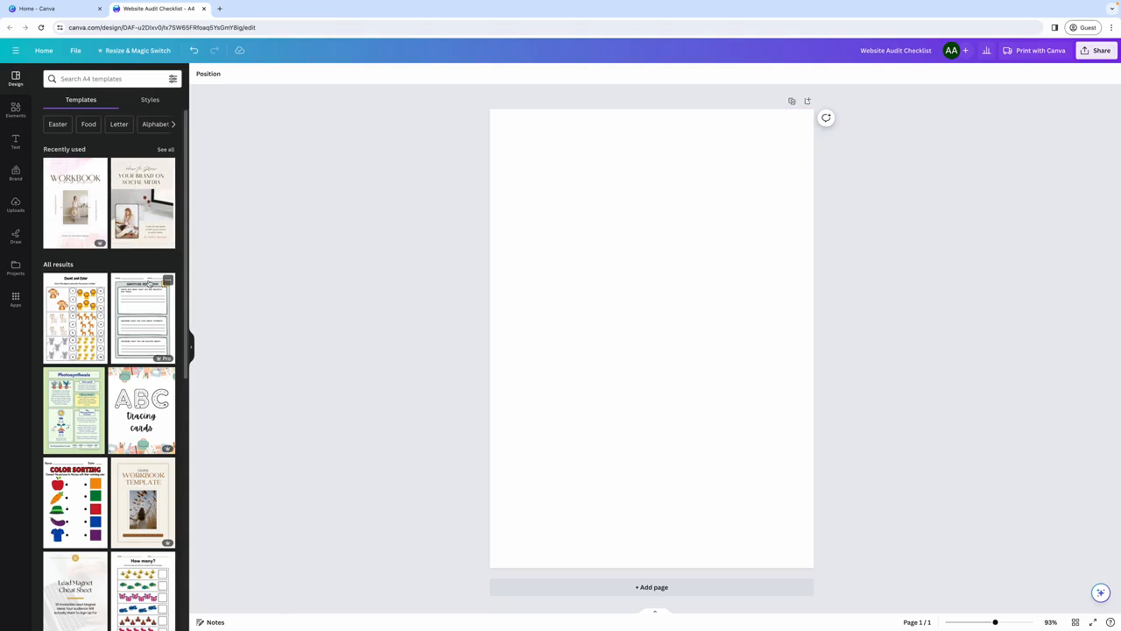
{"action": "scroll", "coordinate": [147, 272], "scroll_direction": "down", "scroll_amount": 5}
{"action": "scroll", "coordinate": [149, 283], "scroll_direction": "down", "scroll_amount": 1}
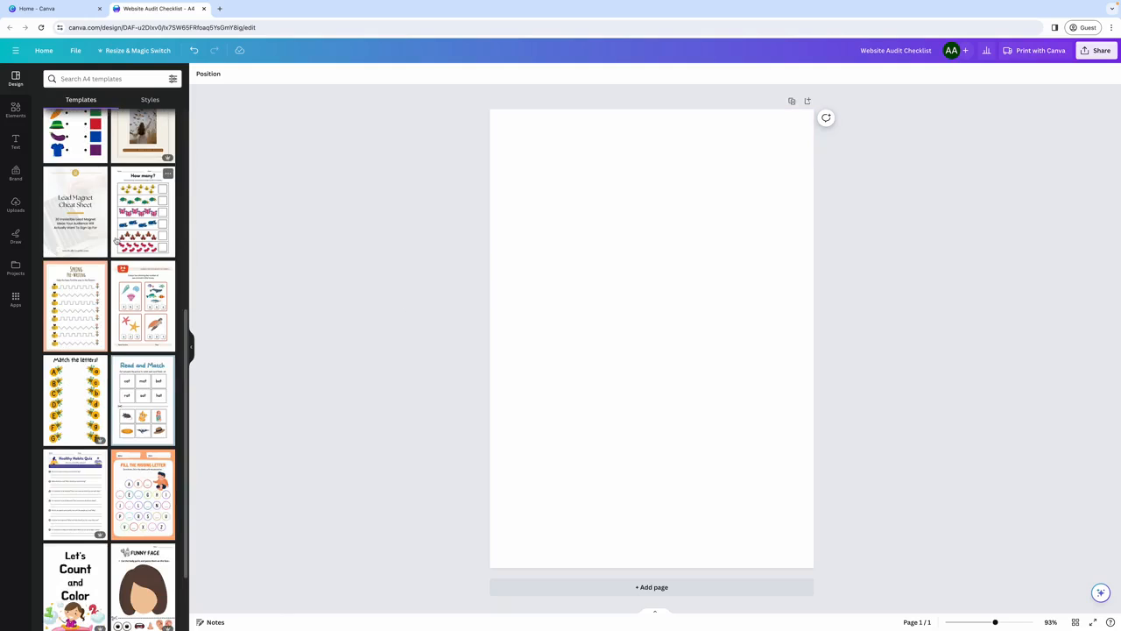
{"action": "scroll", "coordinate": [142, 201], "scroll_direction": "up", "scroll_amount": 1}
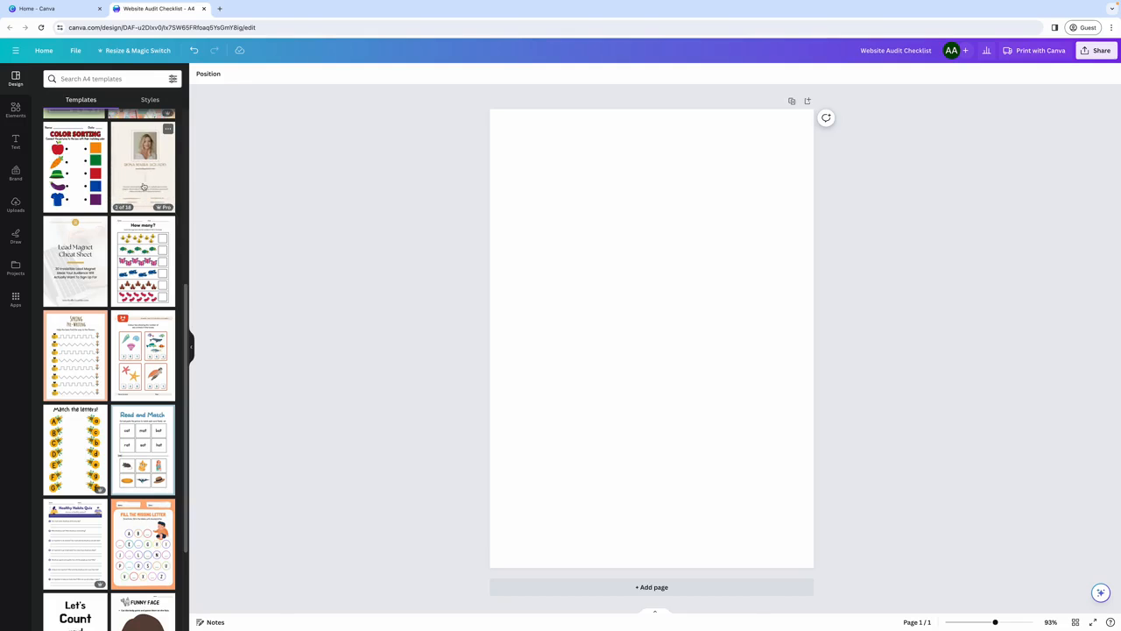
{"action": "left_click", "coordinate": [142, 184]}
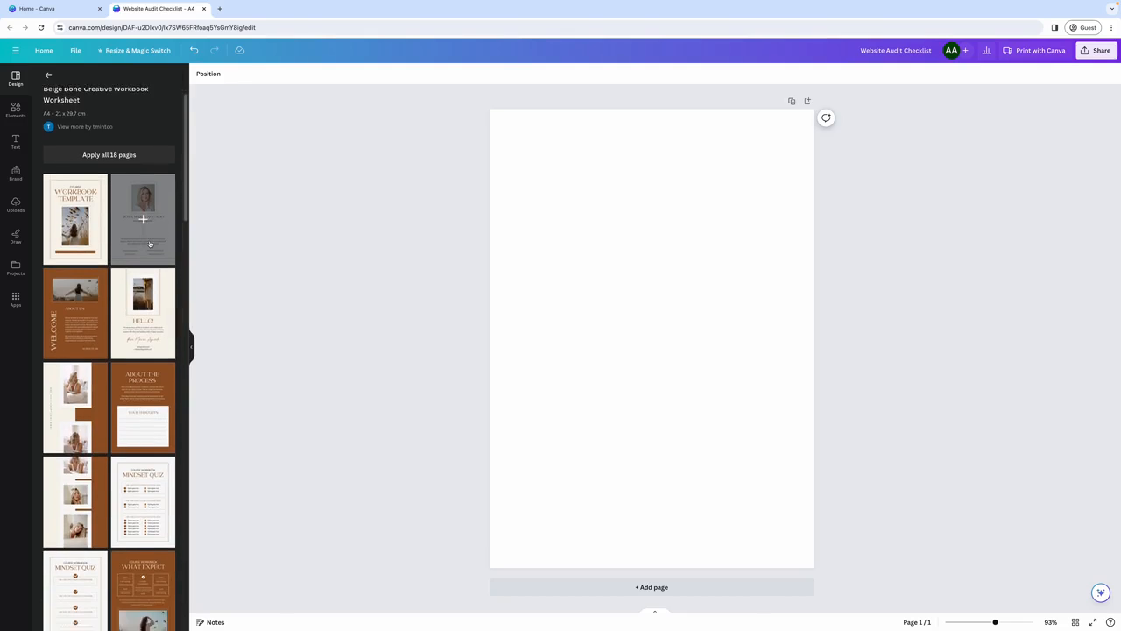
{"action": "scroll", "coordinate": [149, 243], "scroll_direction": "down", "scroll_amount": 3}
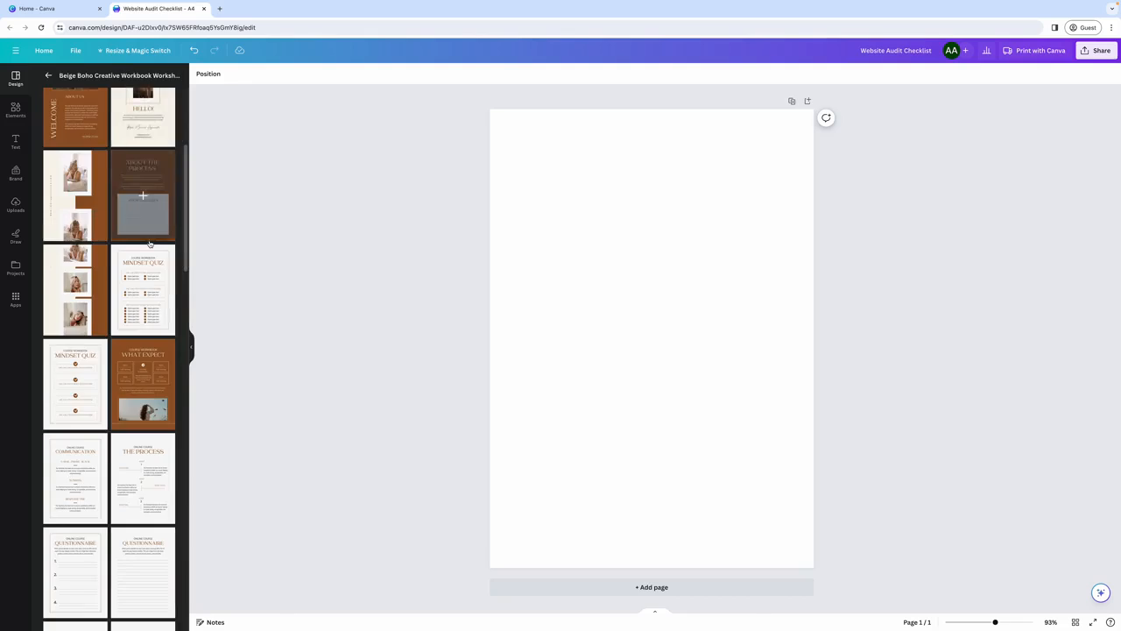
{"action": "scroll", "coordinate": [149, 244], "scroll_direction": "up", "scroll_amount": 5}
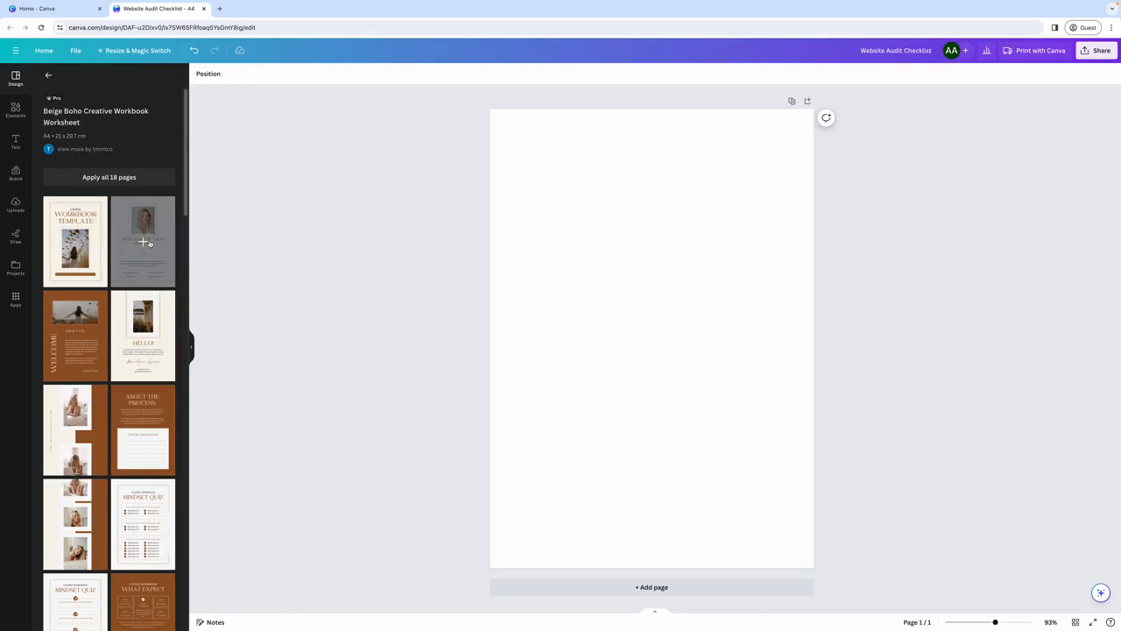
{"action": "left_click", "coordinate": [85, 255]}
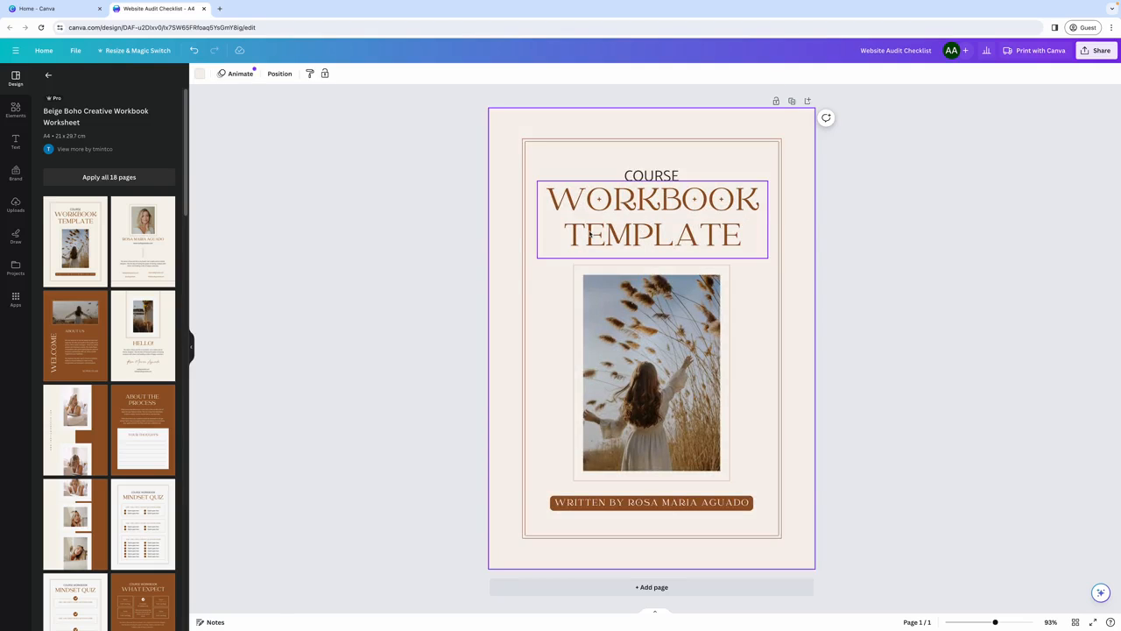
- Add page 2 and lay it out with the Brown Minimalist Course Creator Bundle's Fillable Checklist
{"action": "left_click", "coordinate": [602, 587]}
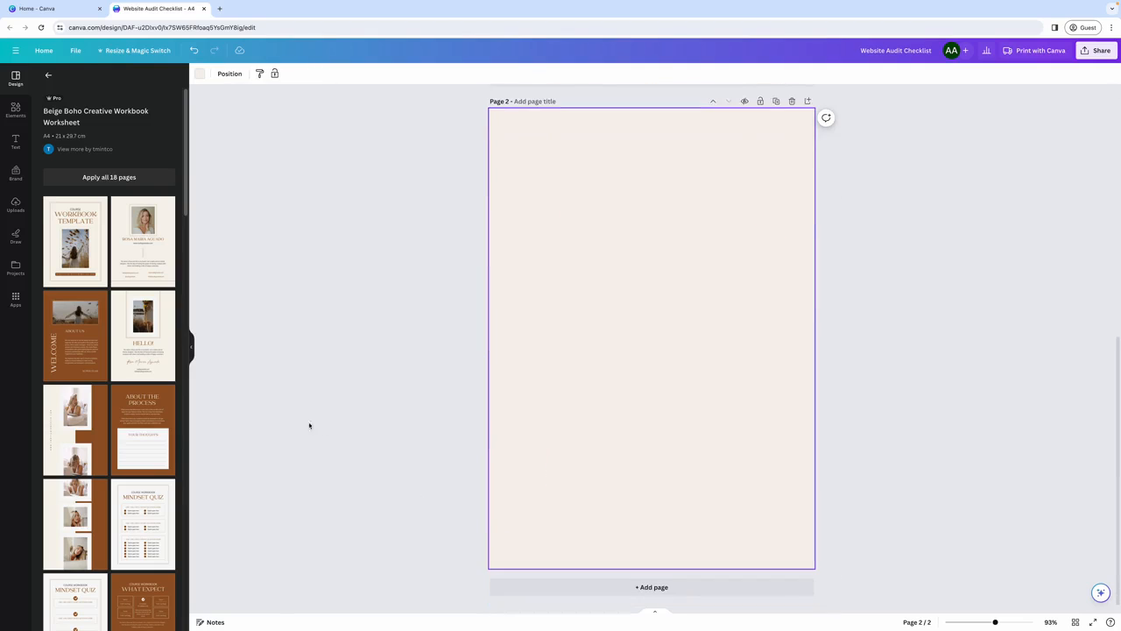
{"action": "scroll", "coordinate": [125, 301], "scroll_direction": "down", "scroll_amount": 4}
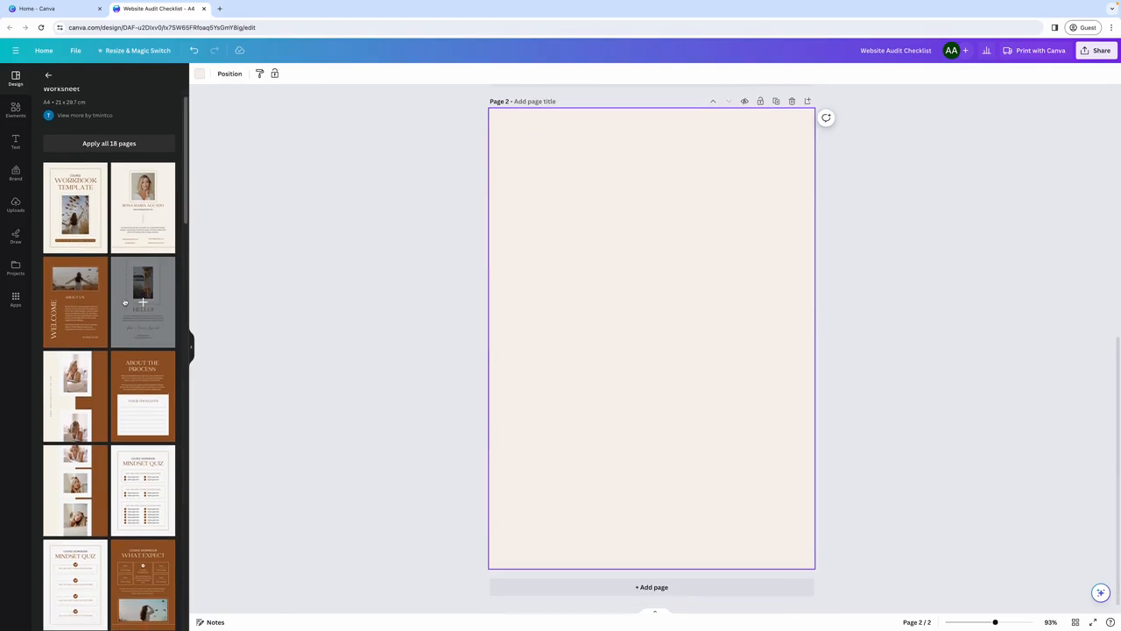
{"action": "scroll", "coordinate": [124, 301], "scroll_direction": "down", "scroll_amount": 5}
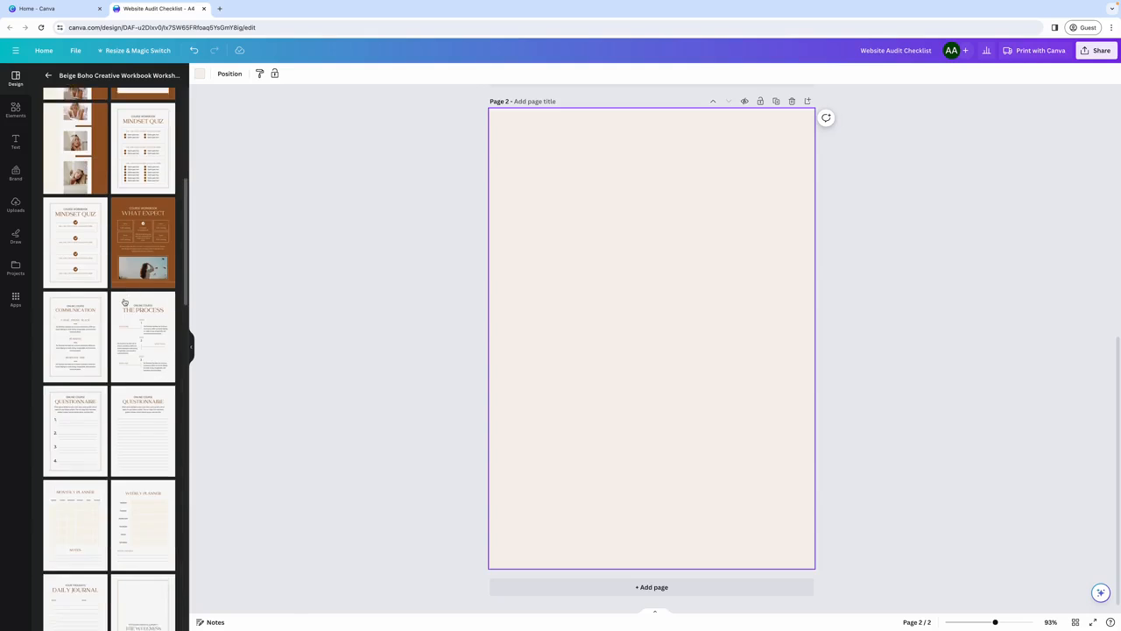
{"action": "scroll", "coordinate": [124, 302], "scroll_direction": "up", "scroll_amount": 1}
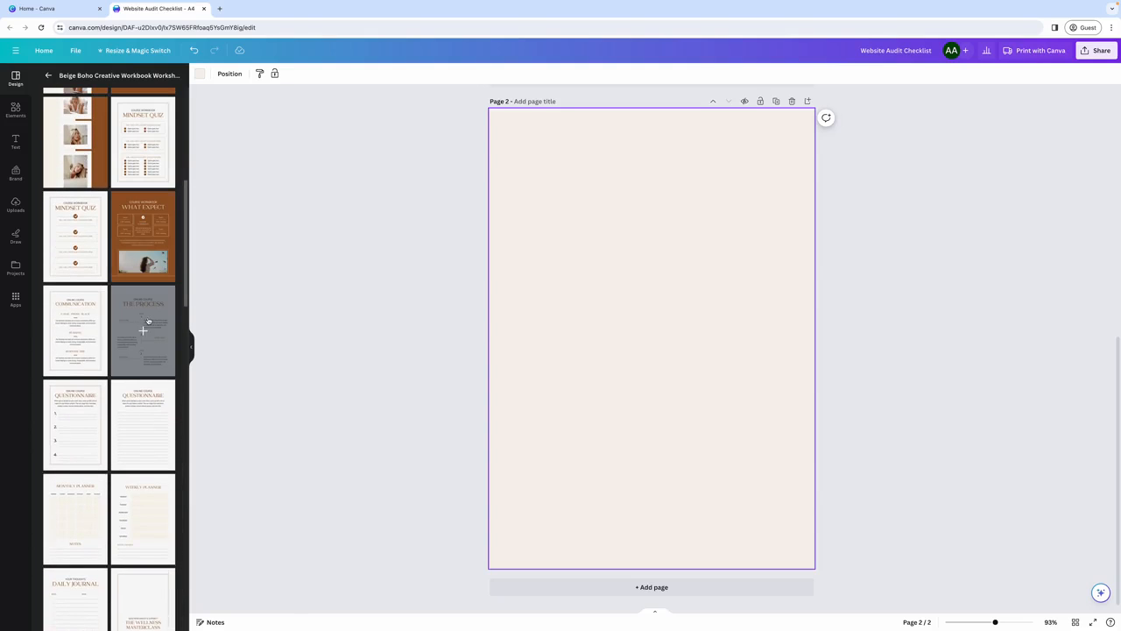
{"action": "scroll", "coordinate": [143, 321], "scroll_direction": "down", "scroll_amount": 12}
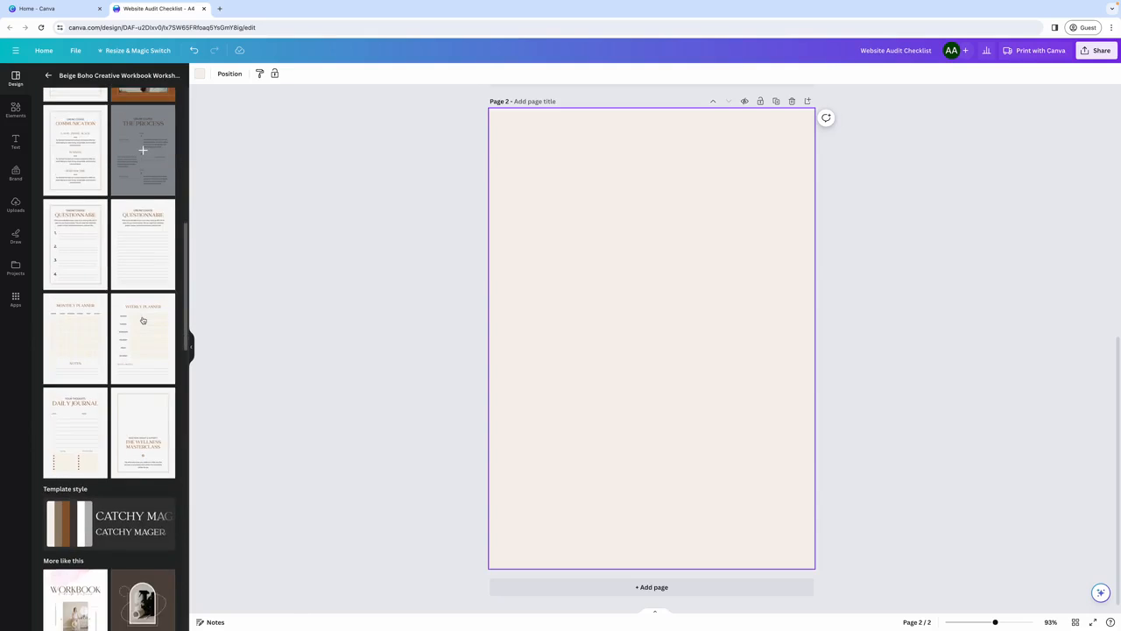
{"action": "scroll", "coordinate": [146, 268], "scroll_direction": "up", "scroll_amount": 8}
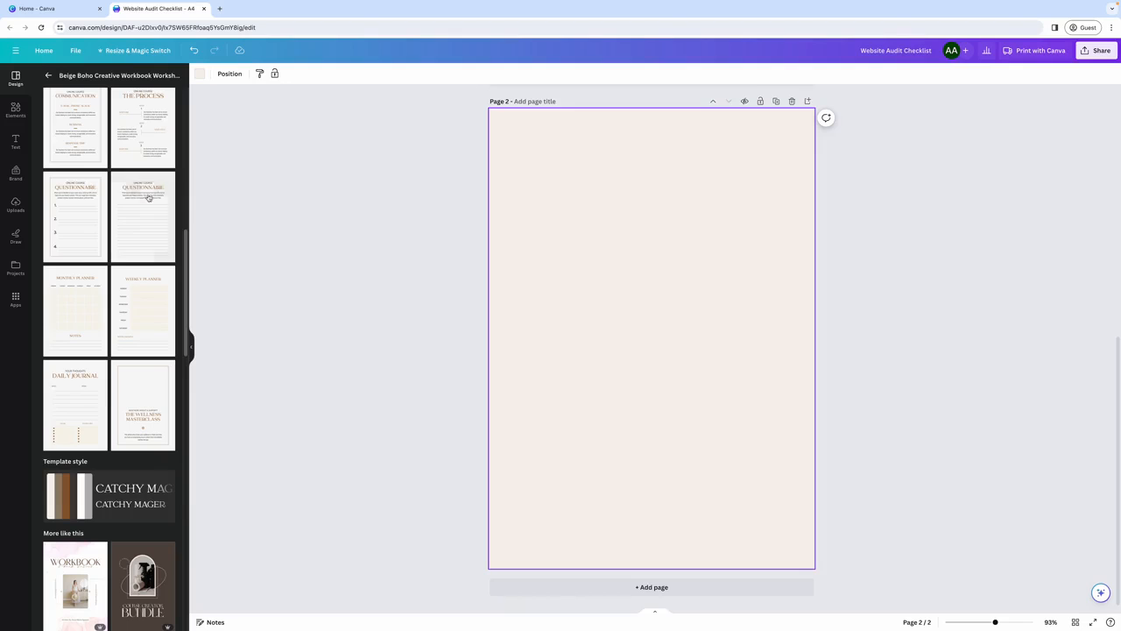
{"action": "scroll", "coordinate": [149, 198], "scroll_direction": "down", "scroll_amount": 7}
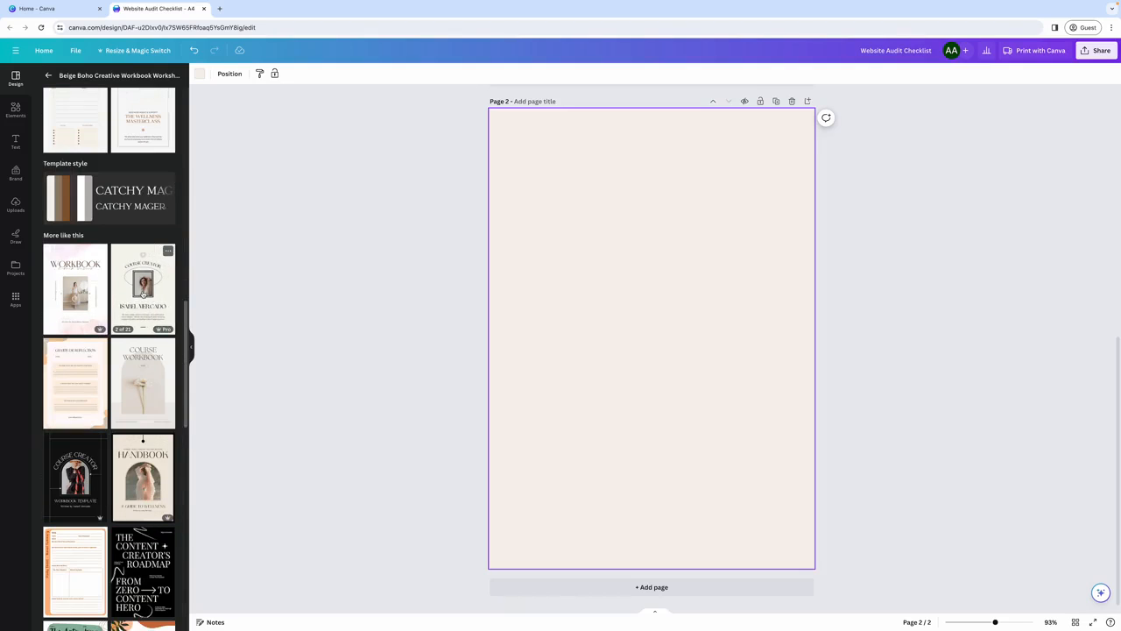
{"action": "left_click", "coordinate": [143, 293]}
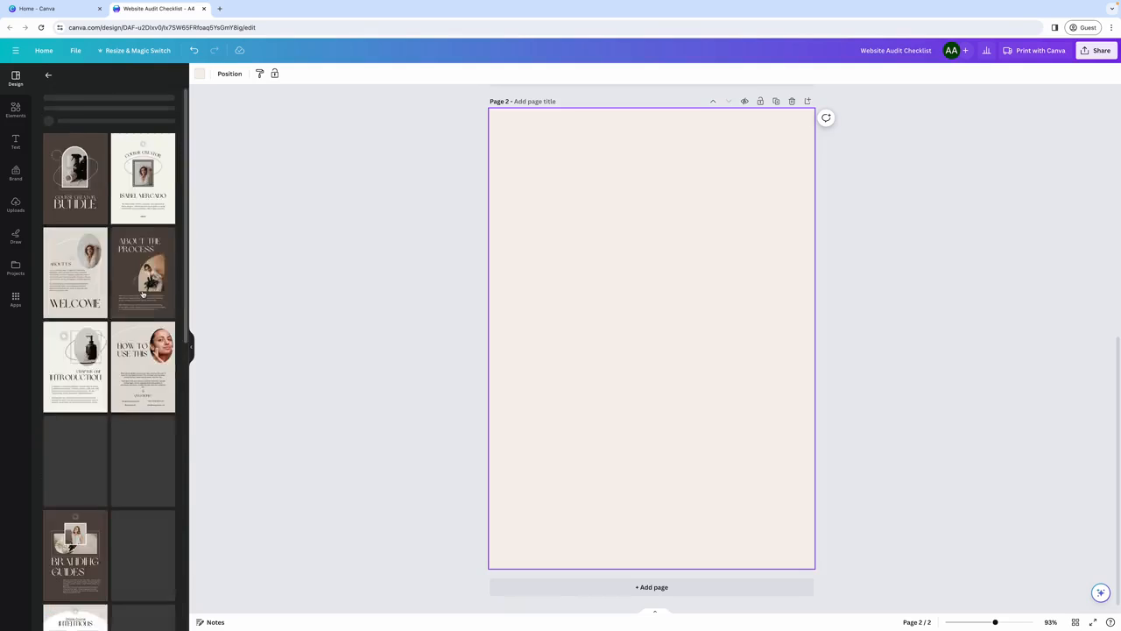
{"action": "scroll", "coordinate": [143, 293], "scroll_direction": "down", "scroll_amount": 5}
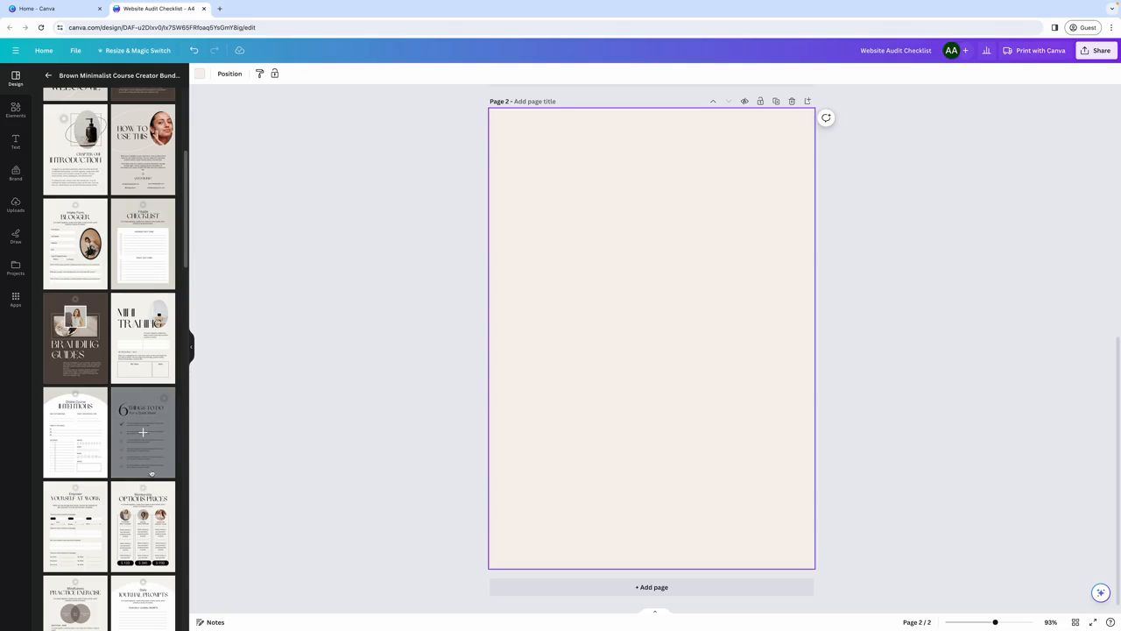
{"action": "scroll", "coordinate": [145, 460], "scroll_direction": "down", "scroll_amount": 1}
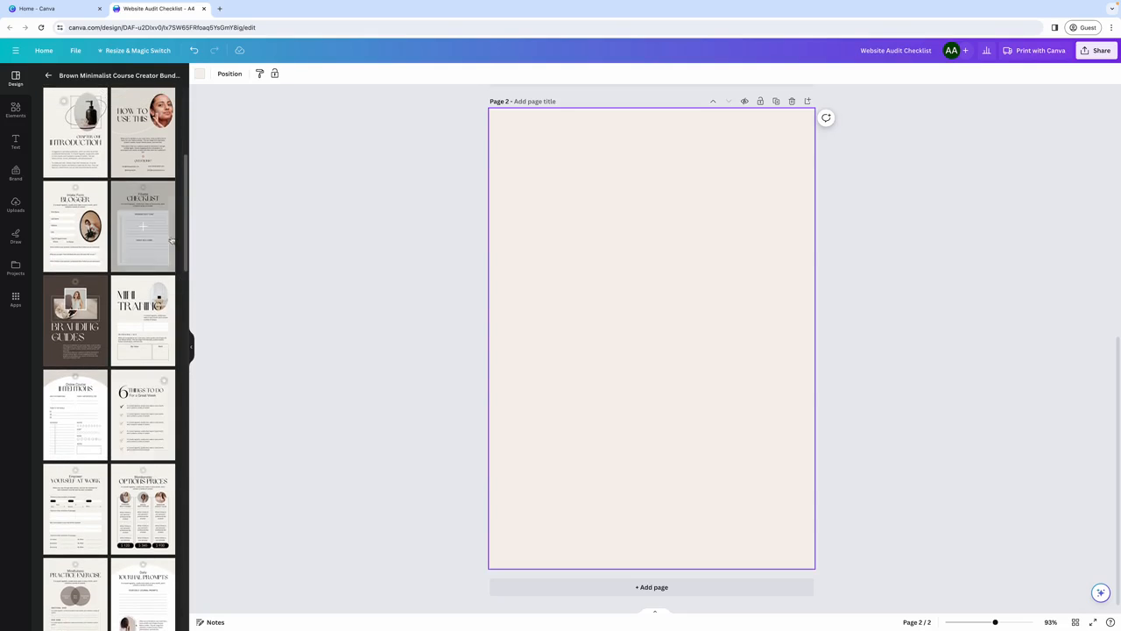
{"action": "left_click", "coordinate": [141, 227]}
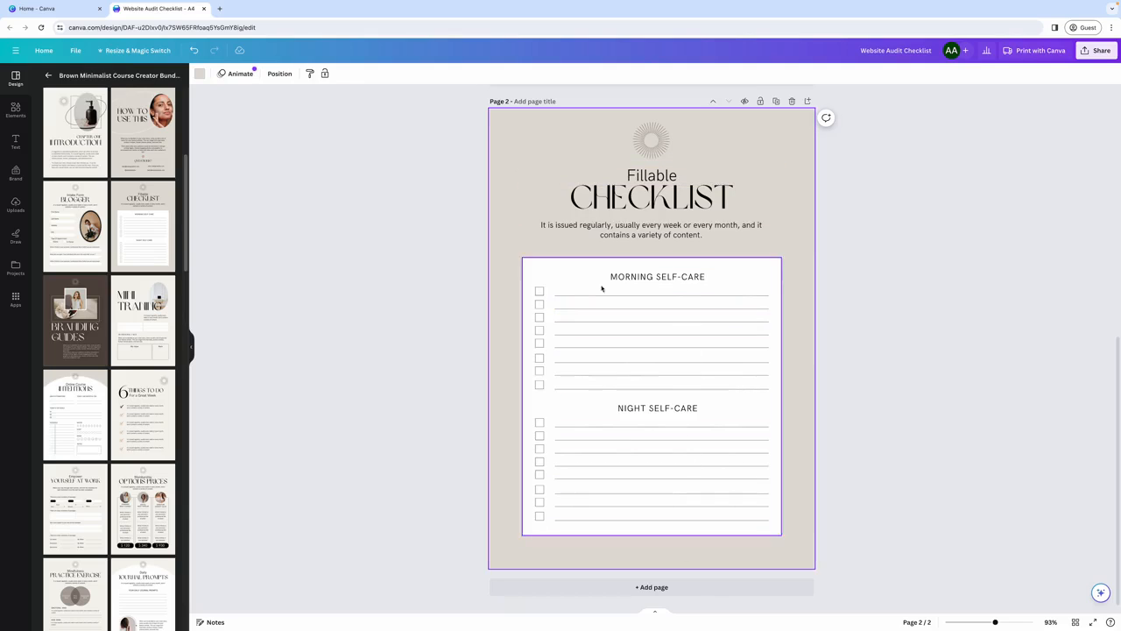
{"action": "scroll", "coordinate": [137, 320], "scroll_direction": "down", "scroll_amount": 5}
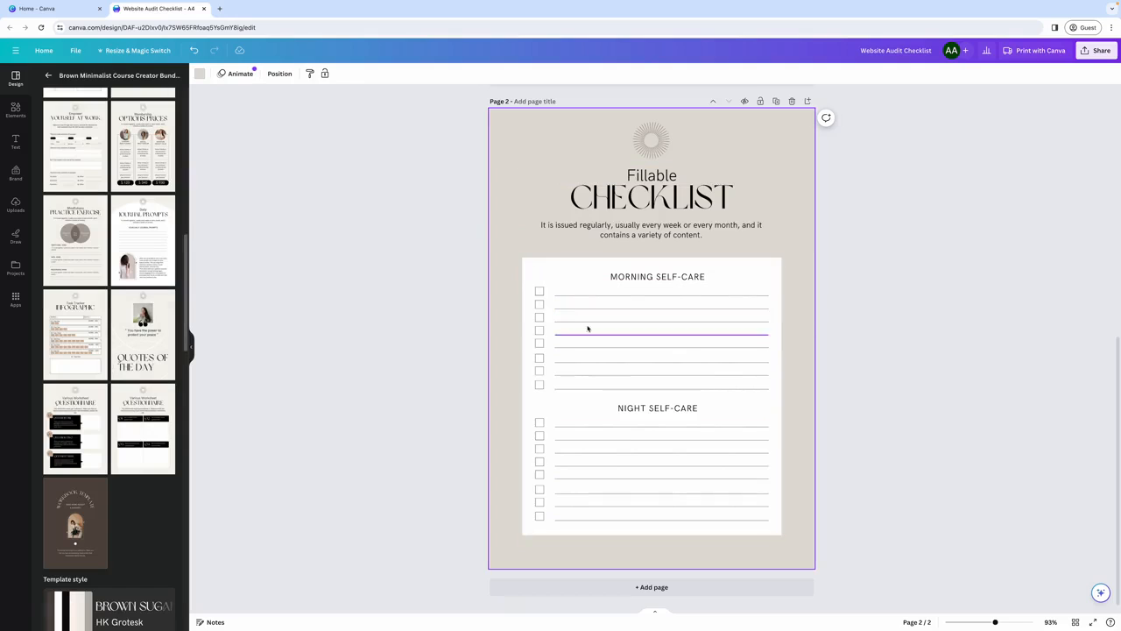
- Change the cover heading from WORKBOOK TEMPLATE to WEBSITE LAUNCH CHECKLIST
{"action": "scroll", "coordinate": [641, 215], "scroll_direction": "up", "scroll_amount": 5}
{"action": "double_click", "coordinate": [624, 207]}
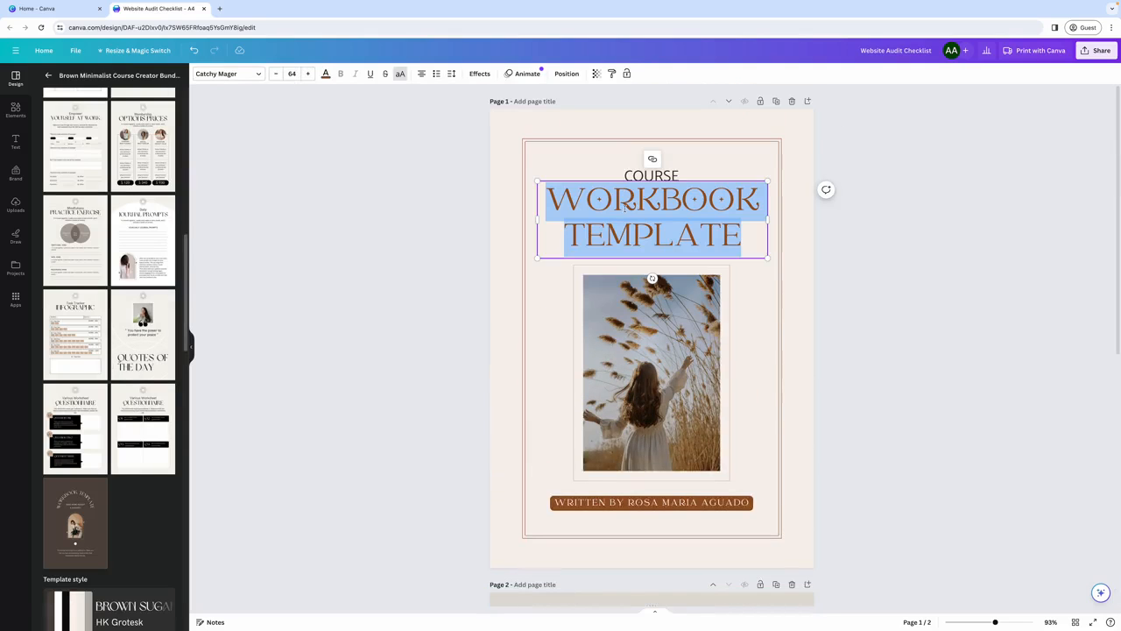
{"action": "type", "text": "WEBSITE "}
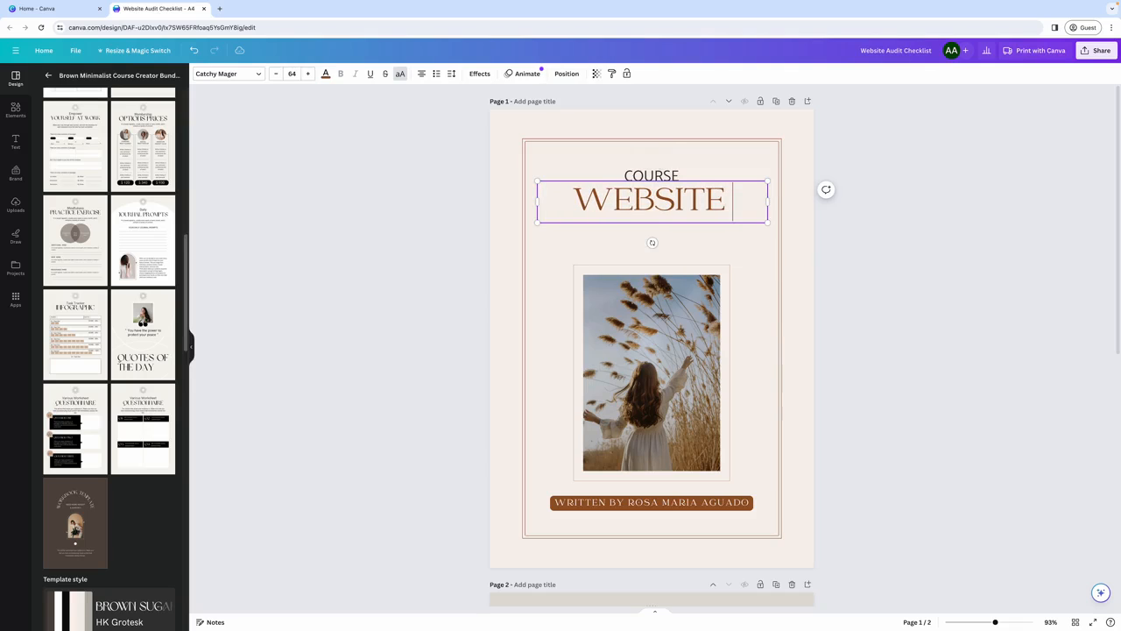
{"action": "type", "text": "LAUNCH"}
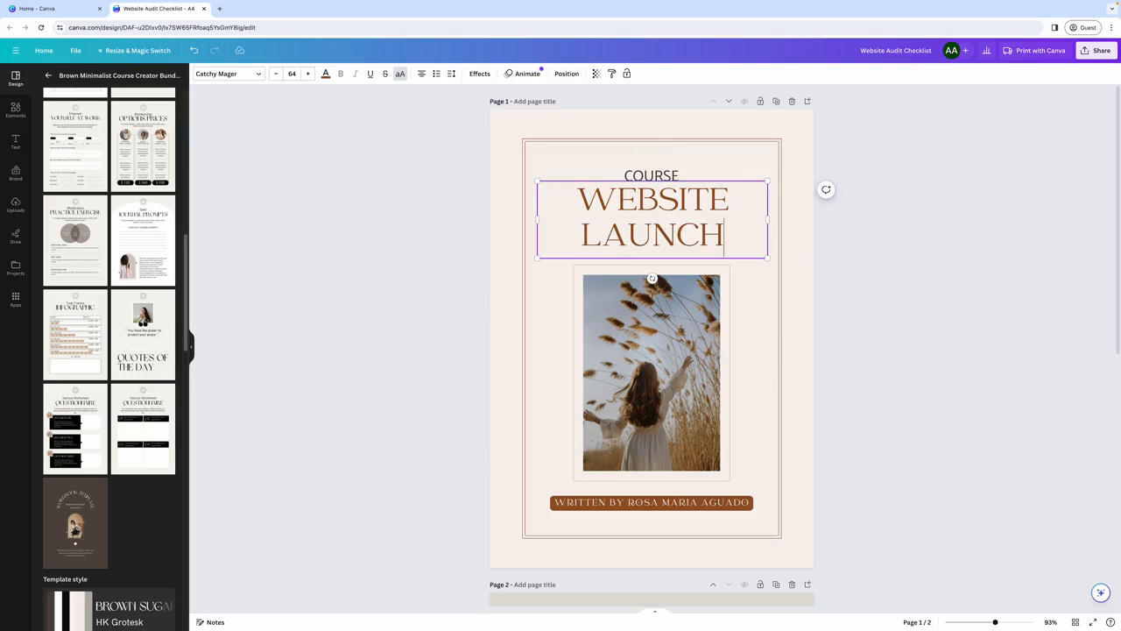
{"action": "type", "text": " CHECKLIST"}
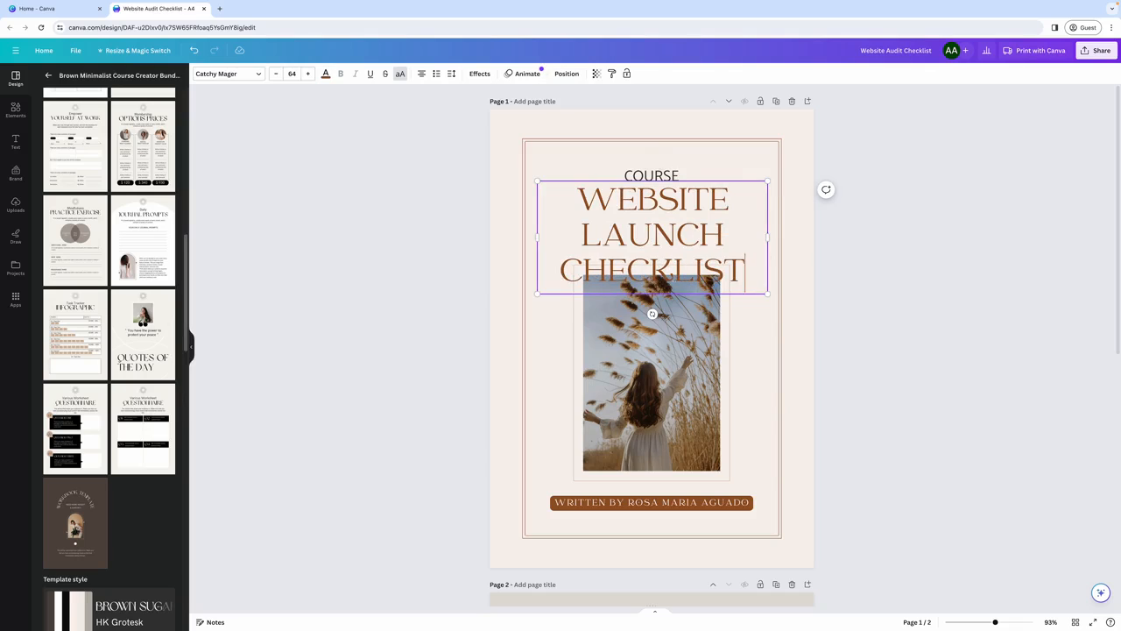
{"action": "left_click", "coordinate": [758, 321]}
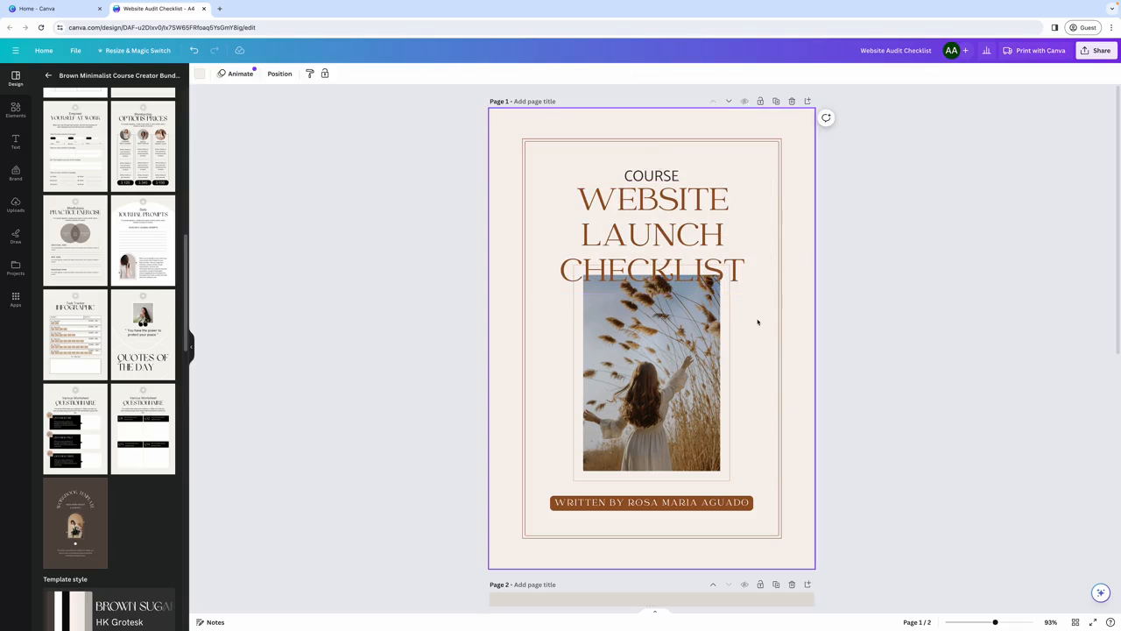
- Select all of the WEBSITE LAUNCH CHECKLIST heading text and bring up its font list
{"action": "left_click", "coordinate": [740, 270]}
{"action": "left_click", "coordinate": [739, 268]}
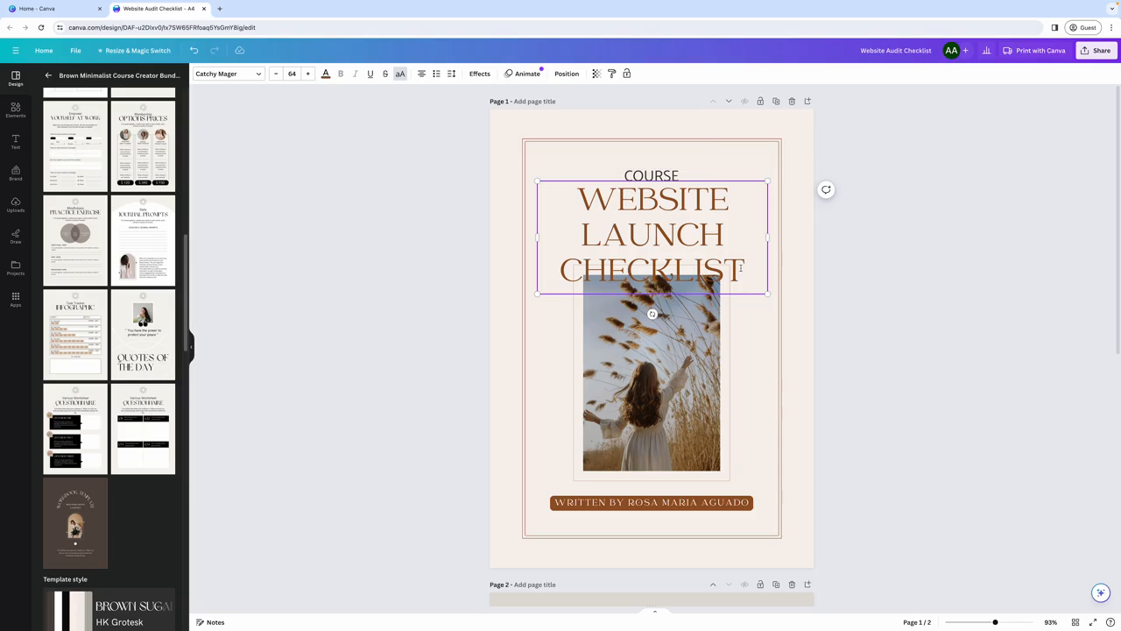
{"action": "scroll", "coordinate": [740, 268], "scroll_direction": "down", "scroll_amount": 1}
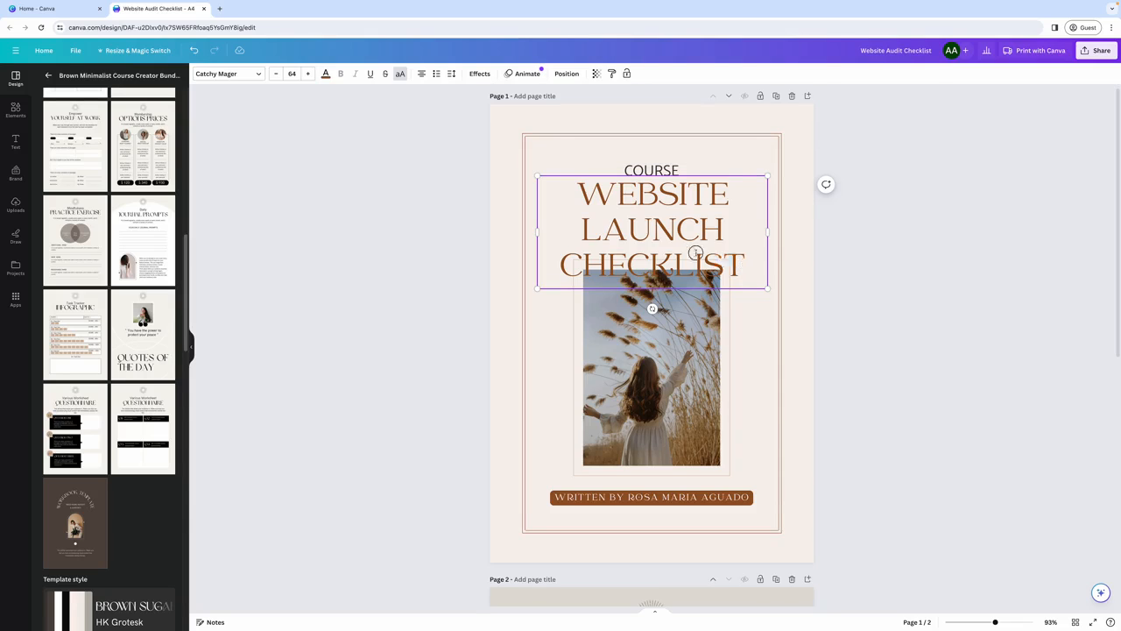
{"action": "left_click_drag", "start_coordinate": [696, 253], "coordinate": [574, 200]}
{"action": "left_click", "coordinate": [226, 73]}
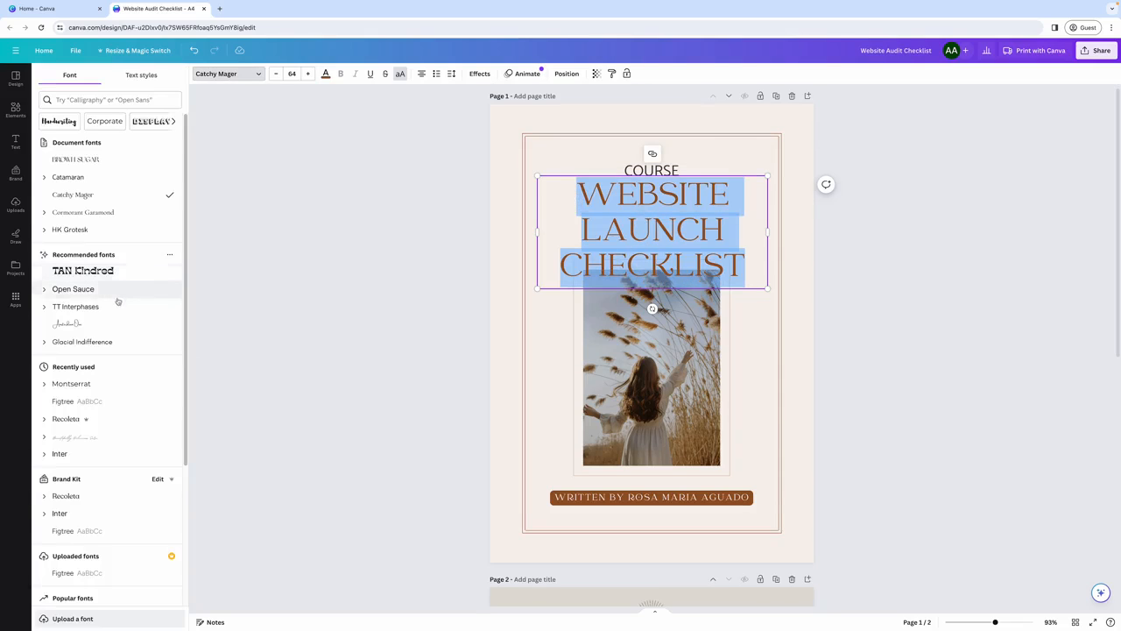
- Replace Catchy Mager with Recoleta everywhere, delete the COURSE label, and raise the cover title
{"action": "left_click", "coordinate": [100, 496]}
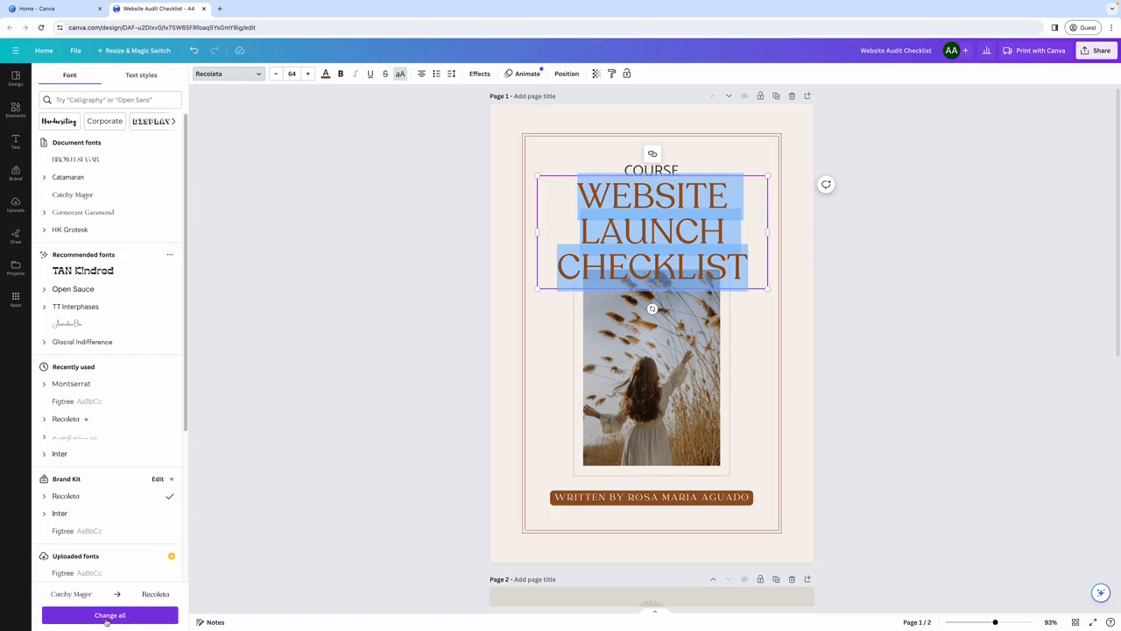
{"action": "left_click", "coordinate": [107, 617]}
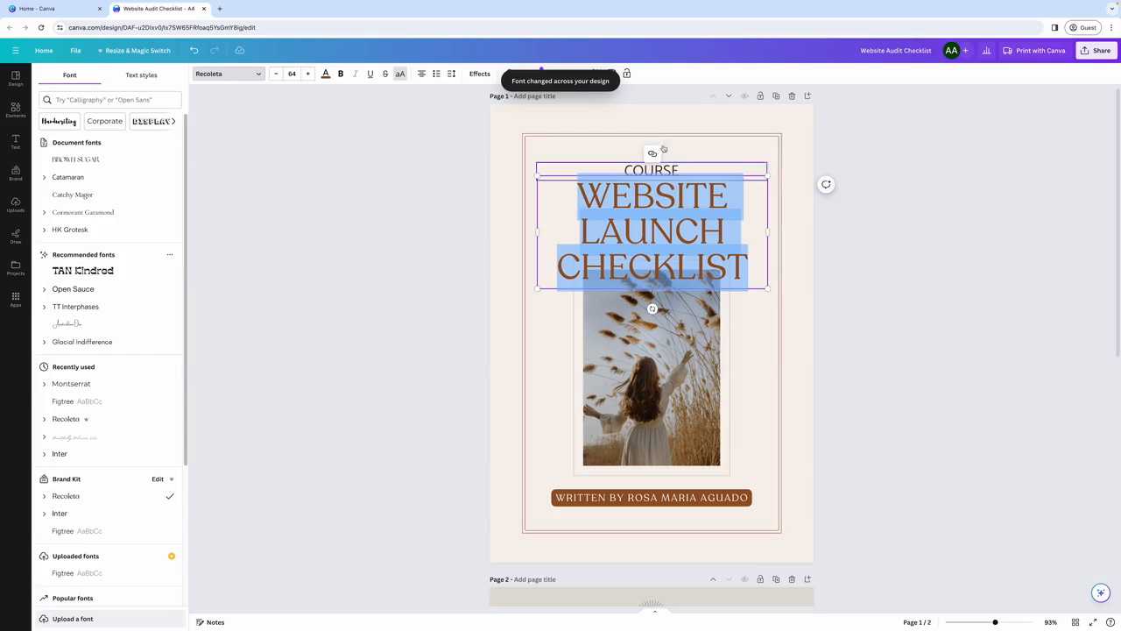
{"action": "left_click", "coordinate": [623, 170]}
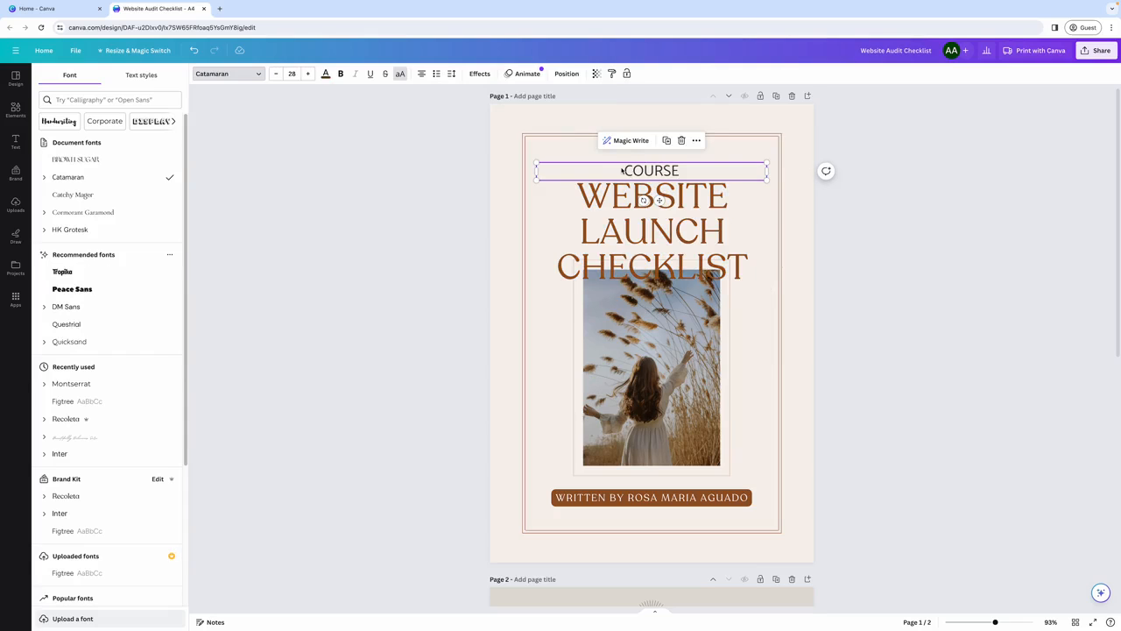
{"action": "key", "text": "Delete"}
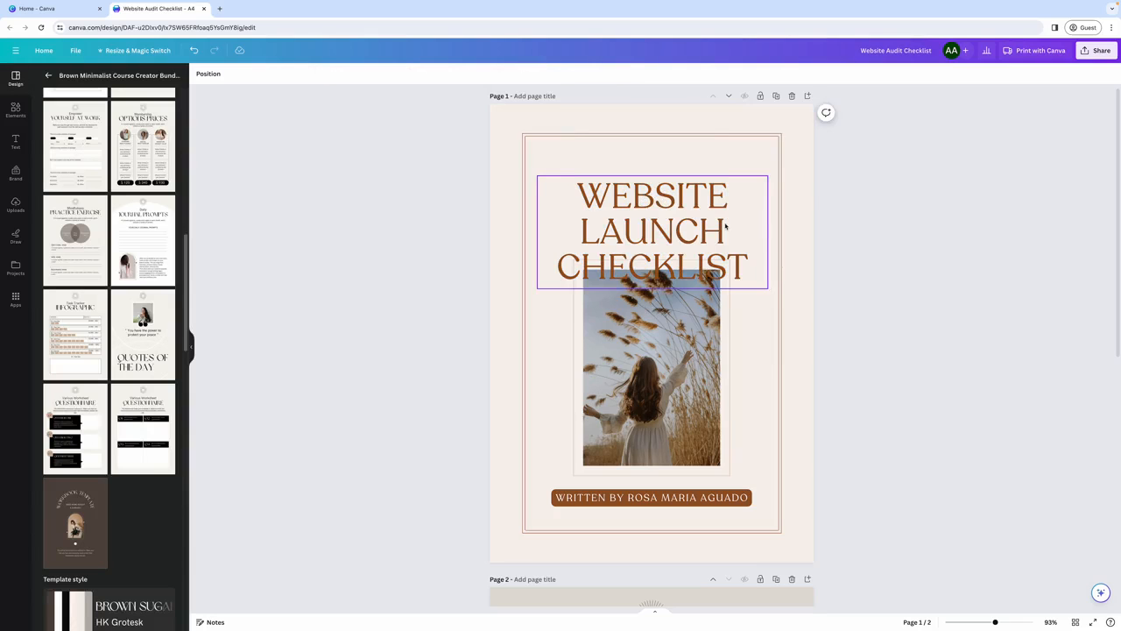
{"action": "left_click_drag", "start_coordinate": [723, 223], "coordinate": [724, 196]}
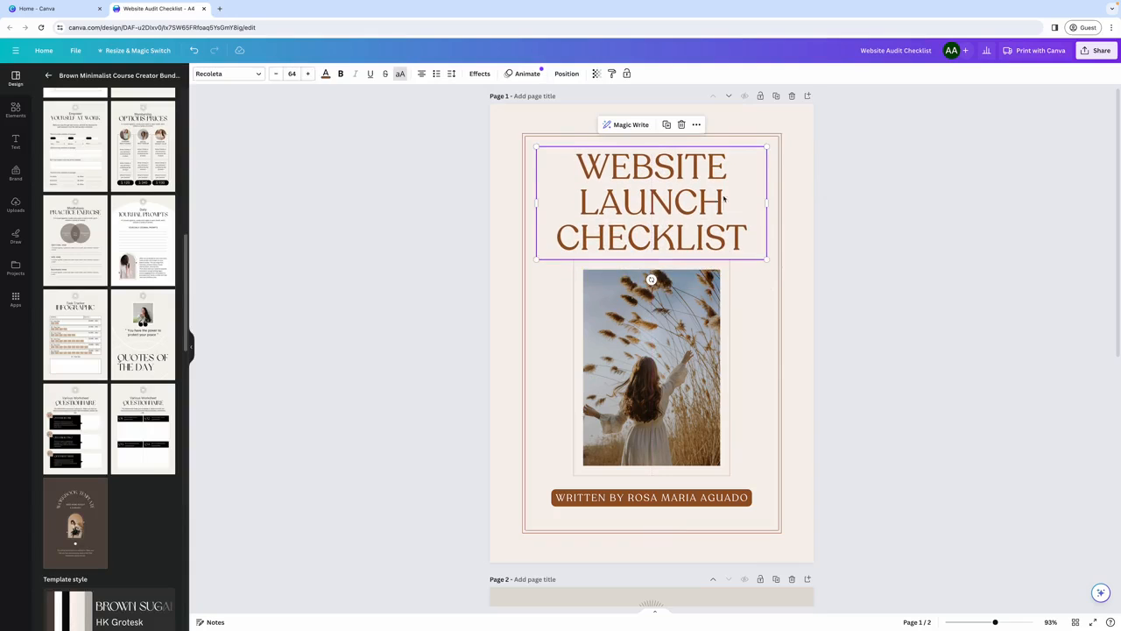
{"action": "scroll", "coordinate": [730, 290], "scroll_direction": "down", "scroll_amount": 2}
{"action": "left_click", "coordinate": [689, 292]}
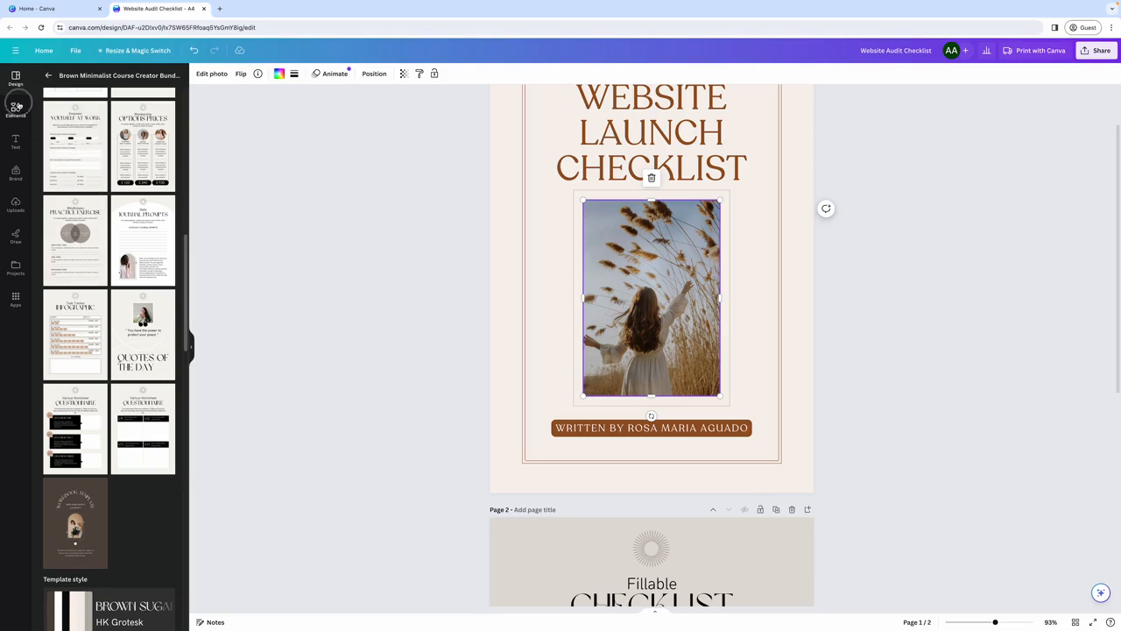
- Replace the cover photo with a laptop-typing photo found by searching 'computer' in Elements
{"action": "left_click", "coordinate": [15, 107]}
{"action": "left_click", "coordinate": [103, 79]}
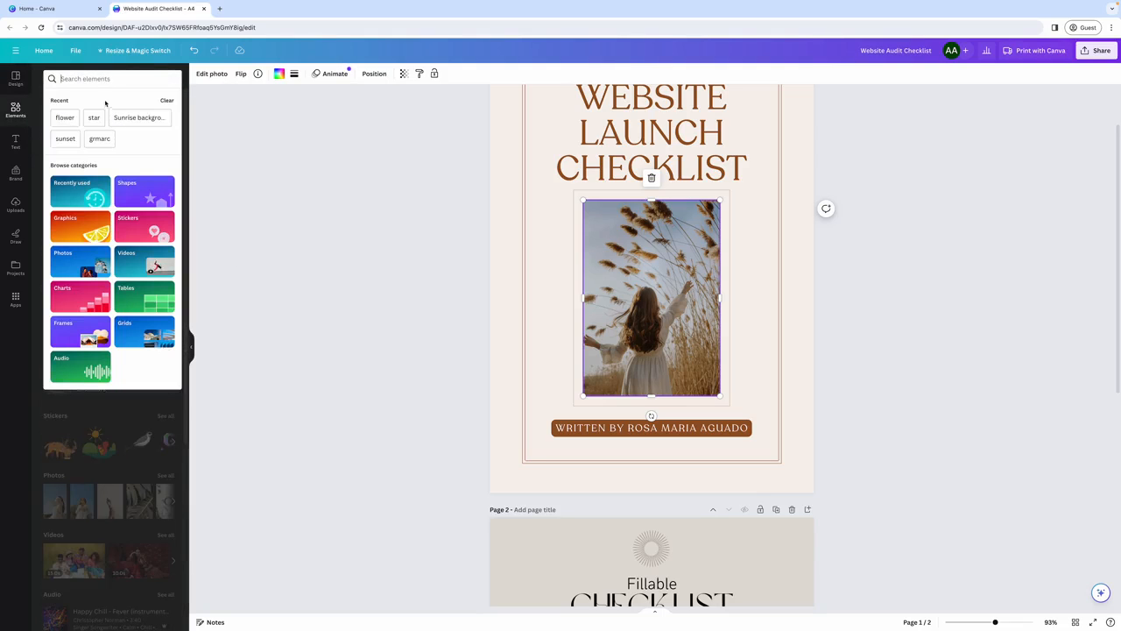
{"action": "type", "text": "computer"}
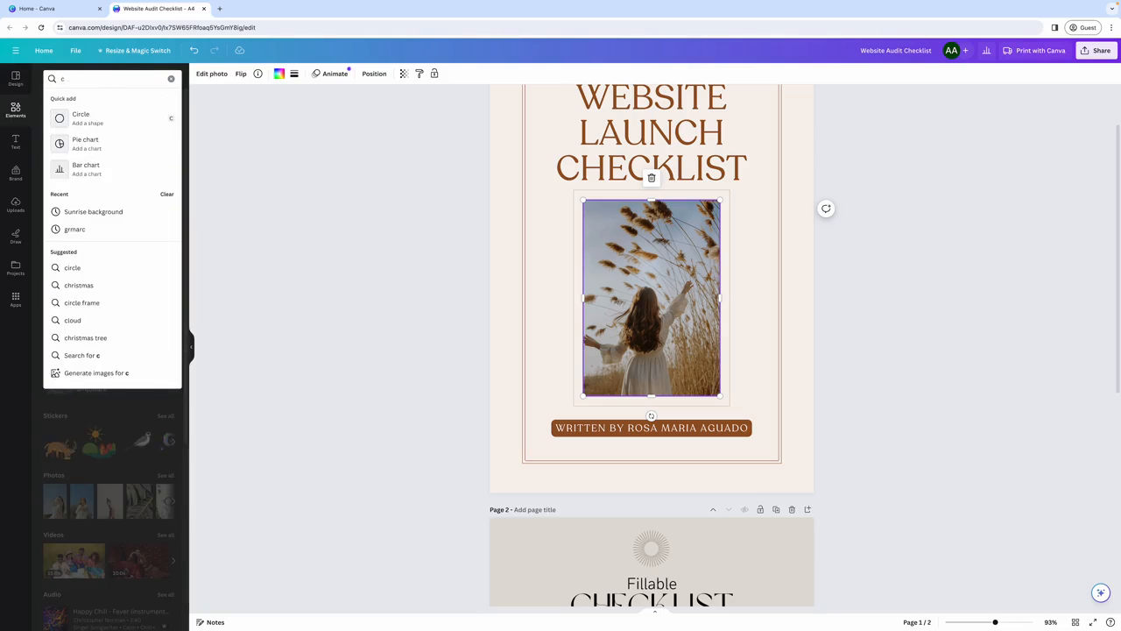
{"action": "key", "text": "Return"}
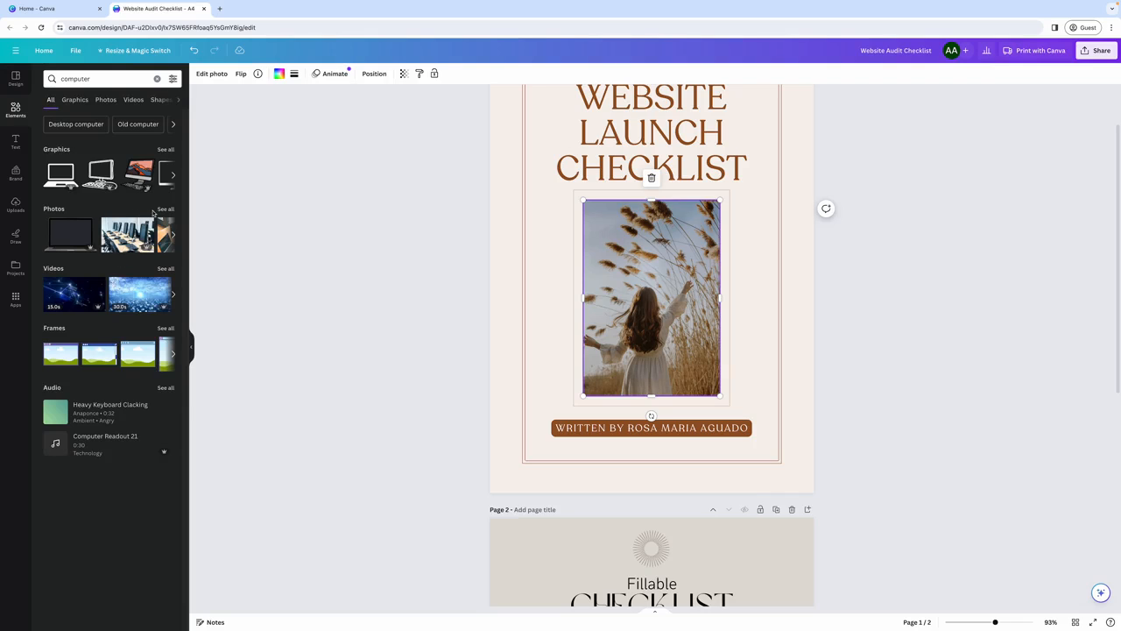
{"action": "left_click", "coordinate": [167, 211]}
{"action": "scroll", "coordinate": [166, 242], "scroll_direction": "down", "scroll_amount": 2}
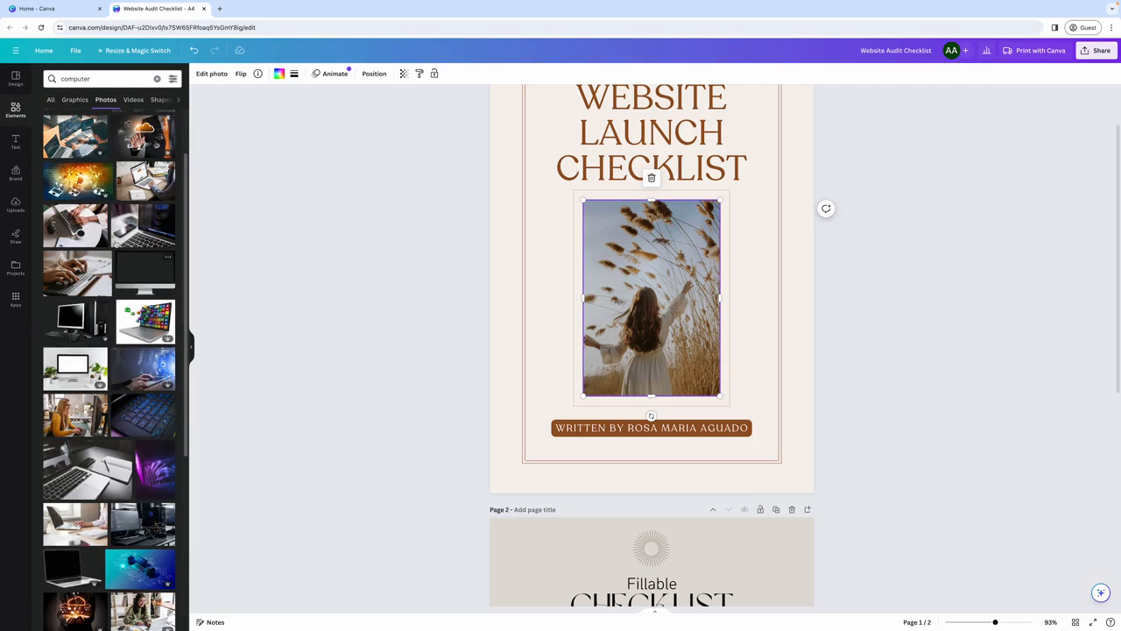
{"action": "left_click_drag", "start_coordinate": [86, 226], "coordinate": [636, 267]}
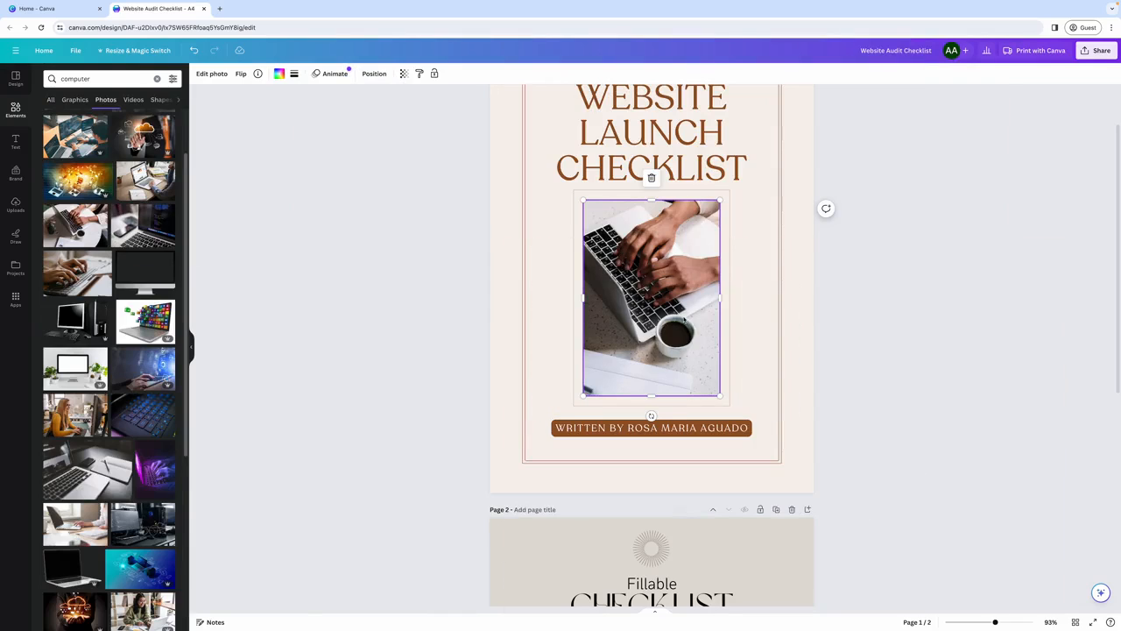
- Replace the author's name in the cover byline with a new author name
{"action": "scroll", "coordinate": [665, 263], "scroll_direction": "down", "scroll_amount": 1}
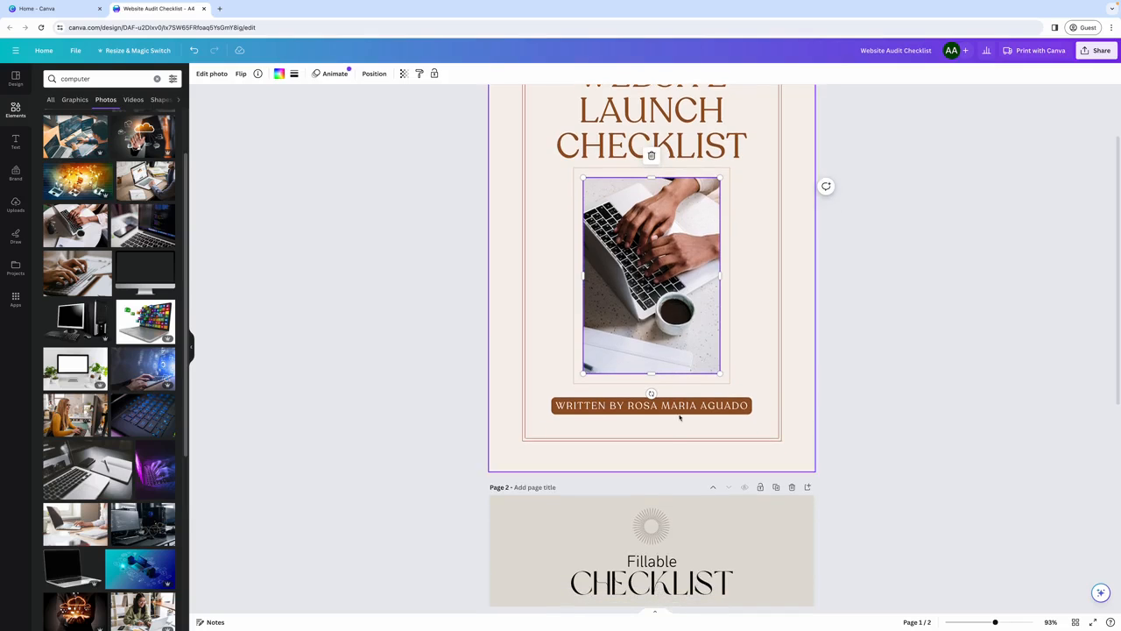
{"action": "left_click", "coordinate": [652, 408]}
{"action": "left_click", "coordinate": [637, 408]}
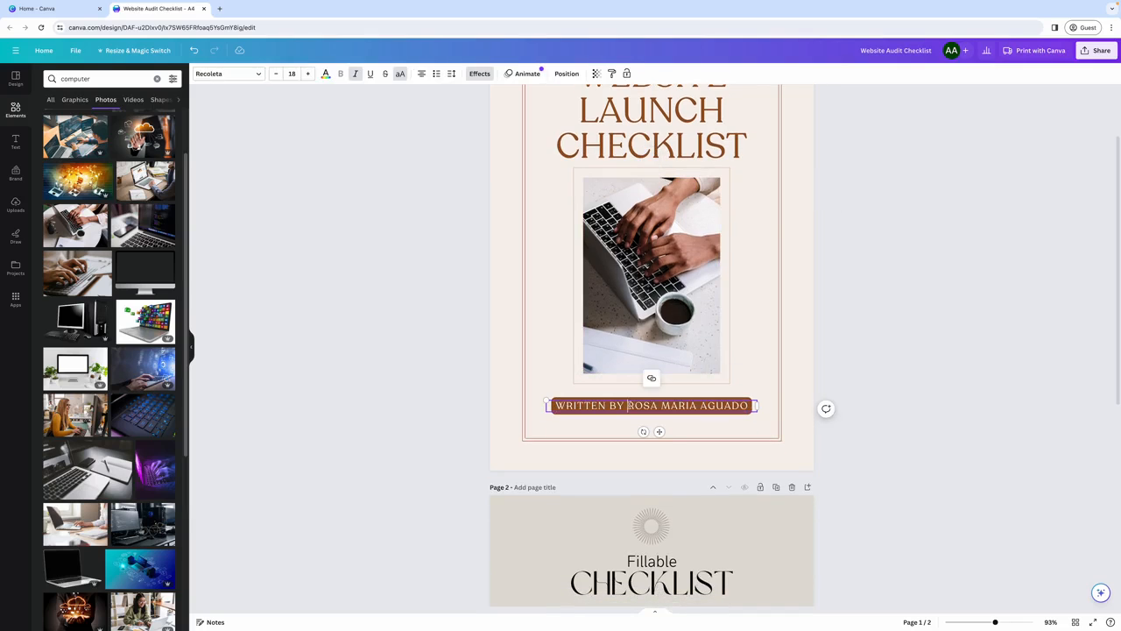
{"action": "left_click_drag", "start_coordinate": [627, 406], "coordinate": [726, 406]}
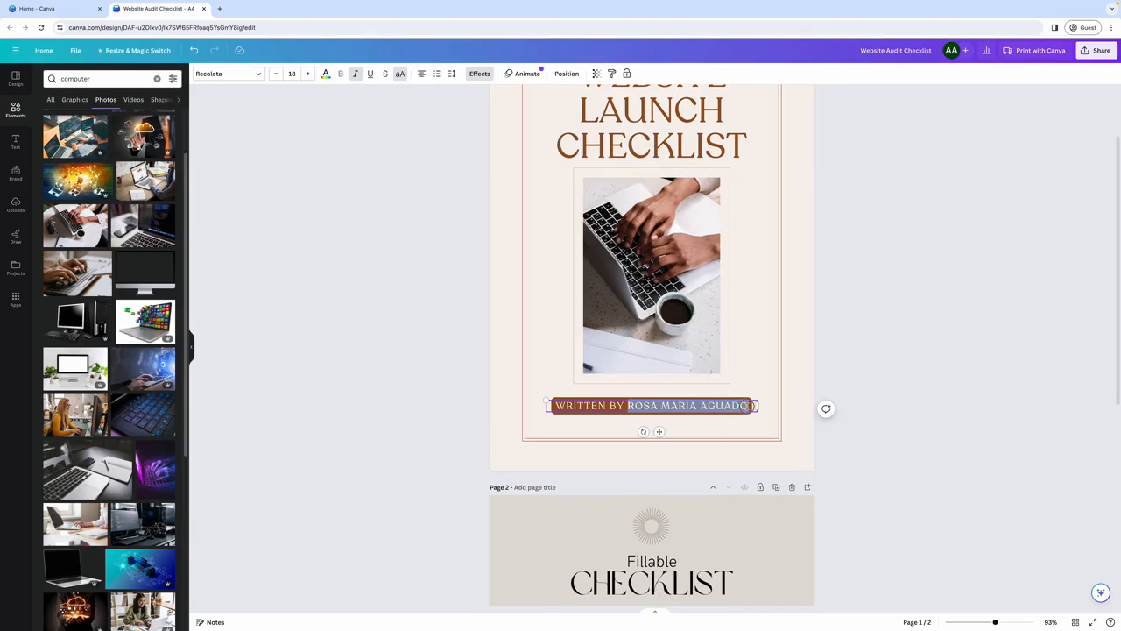
{"action": "type", "text": "ANA LE"}
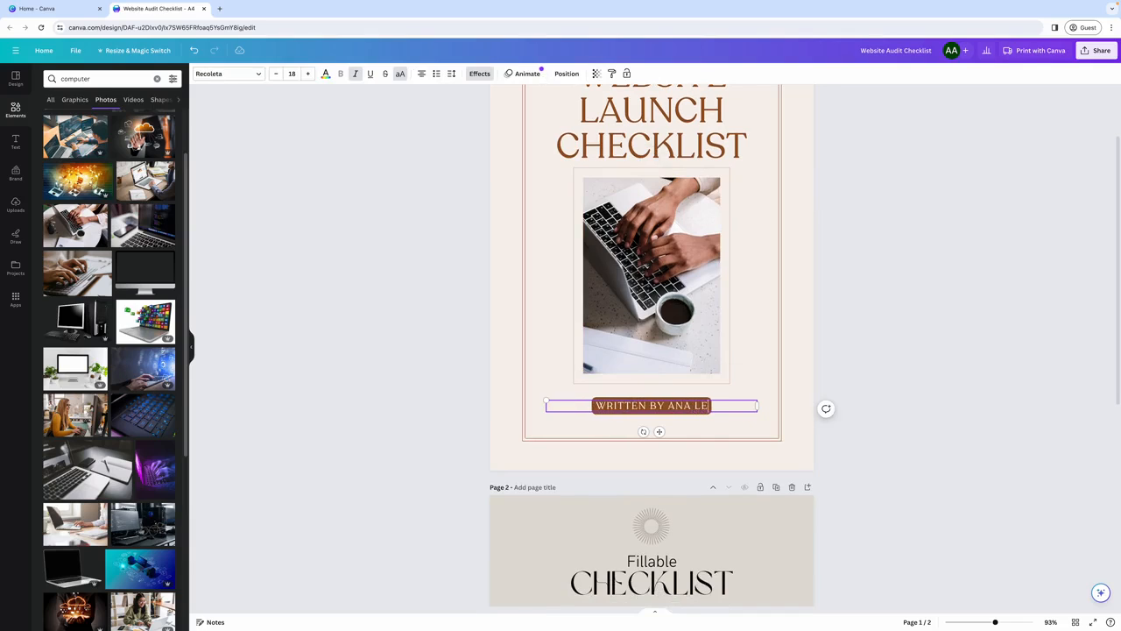
{"action": "type", "text": "A AMELIO"}
{"action": "scroll", "coordinate": [759, 388], "scroll_direction": "up", "scroll_amount": 1}
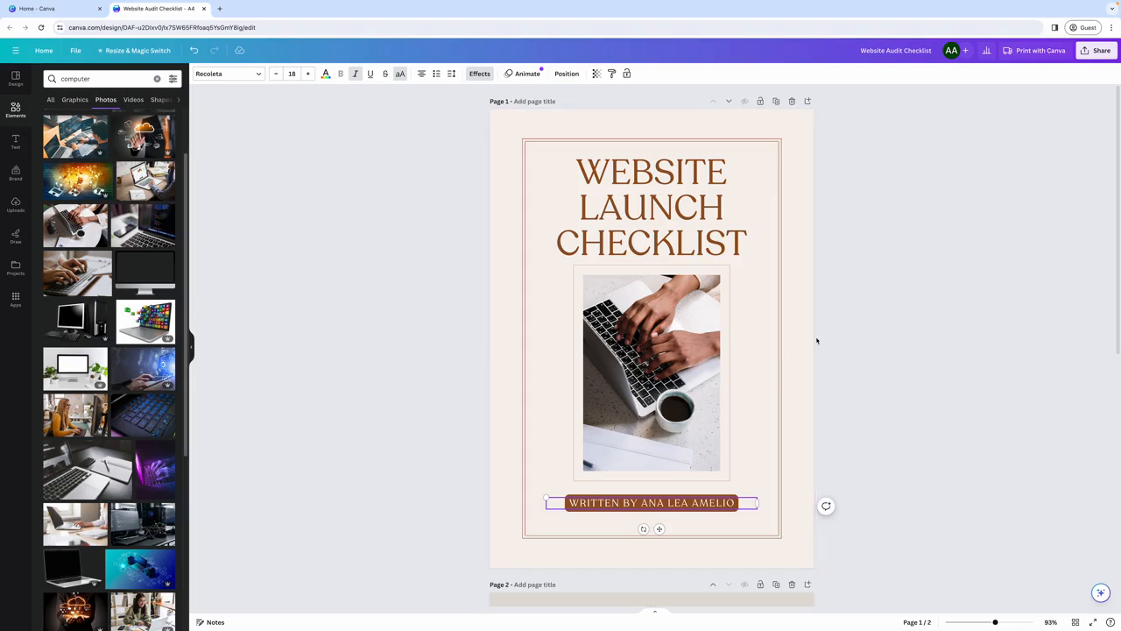
- Give page 2 a lighter beige background colour
{"action": "left_click", "coordinate": [509, 156]}
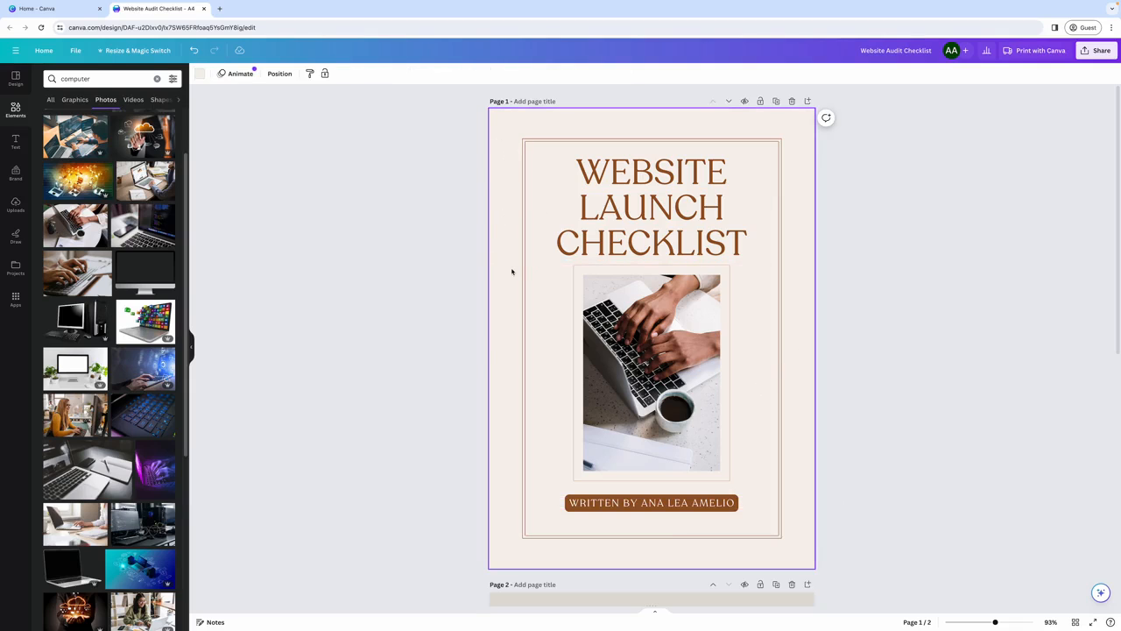
{"action": "scroll", "coordinate": [511, 271], "scroll_direction": "down", "scroll_amount": 4}
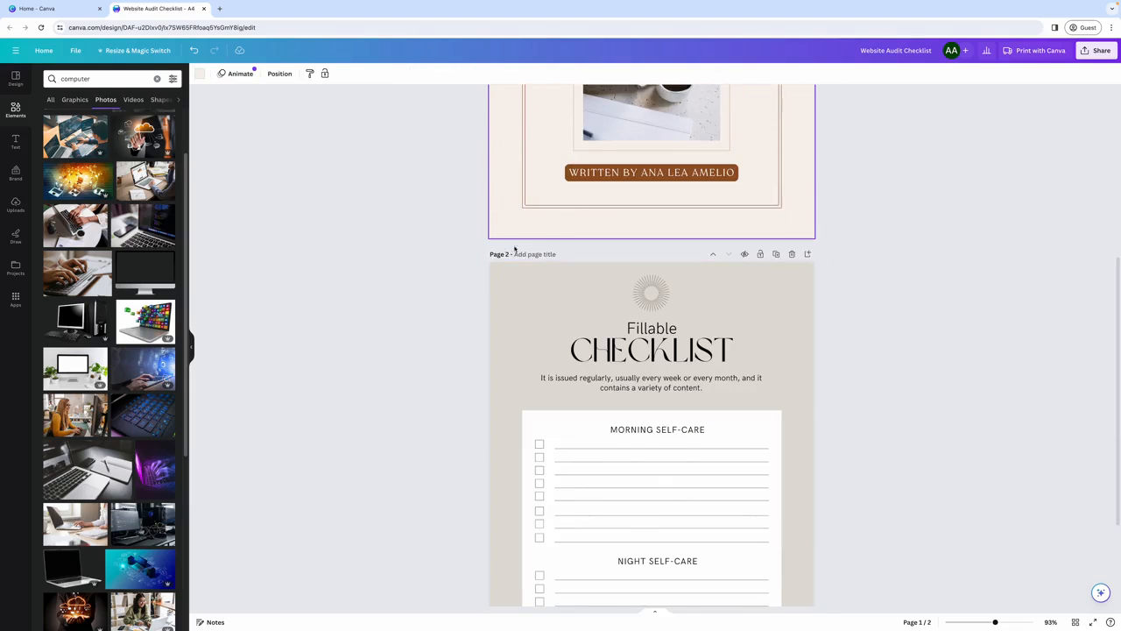
{"action": "scroll", "coordinate": [537, 276], "scroll_direction": "down", "scroll_amount": 1}
{"action": "left_click", "coordinate": [550, 260]}
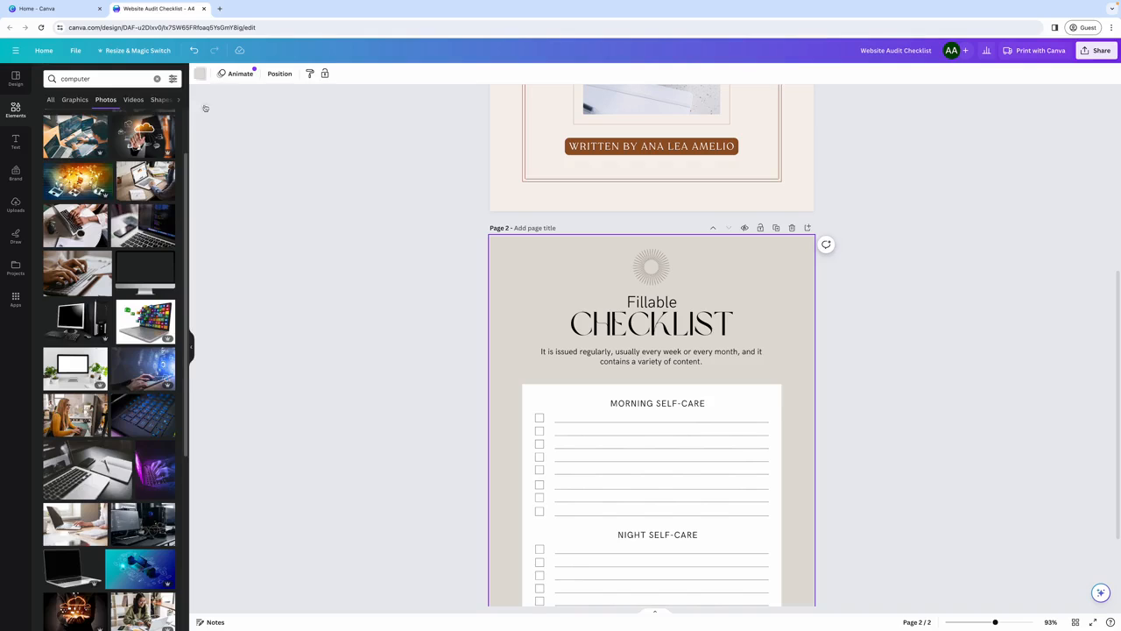
{"action": "left_click", "coordinate": [199, 73]}
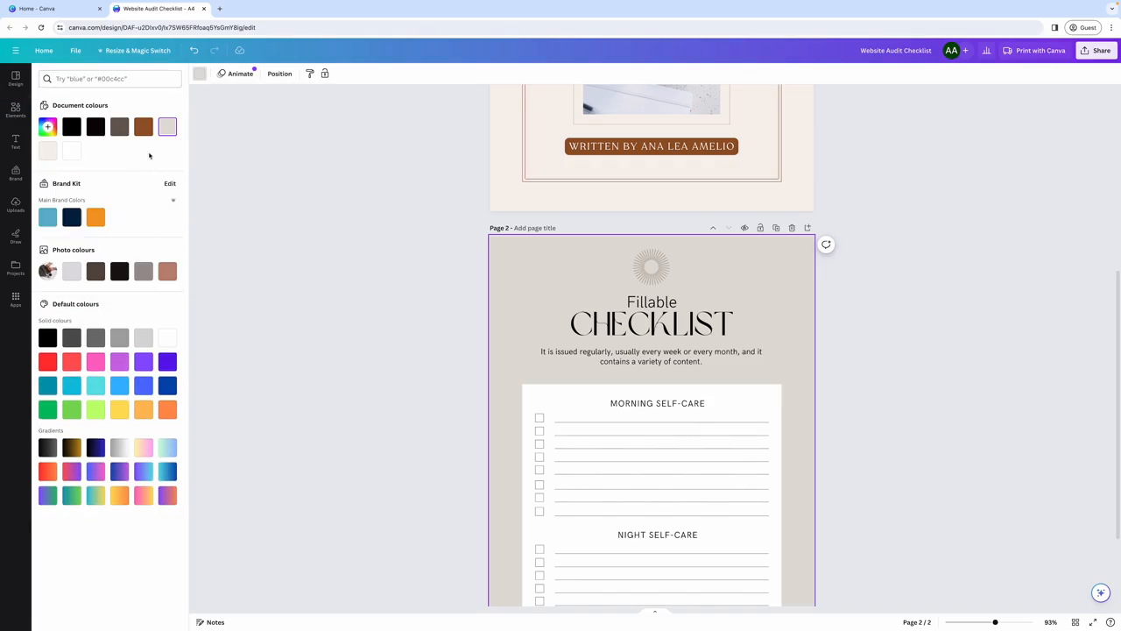
{"action": "left_click", "coordinate": [49, 151]}
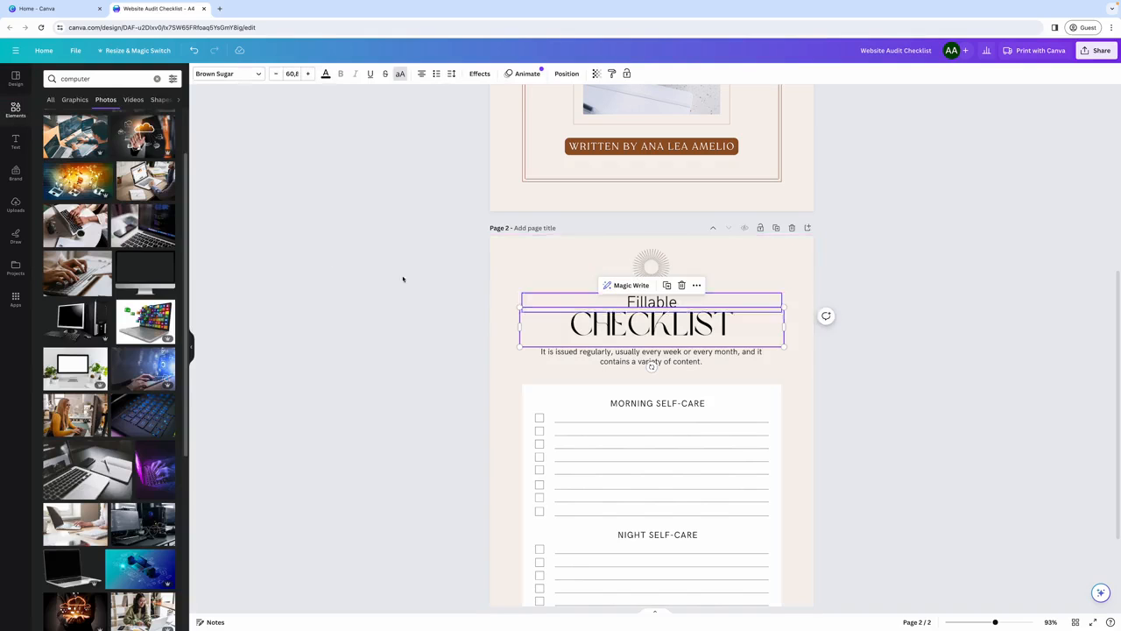
- Set CHECKLIST in Recoleta and replace HK Grotesk with Inter throughout the design
{"action": "left_click", "coordinate": [230, 74]}
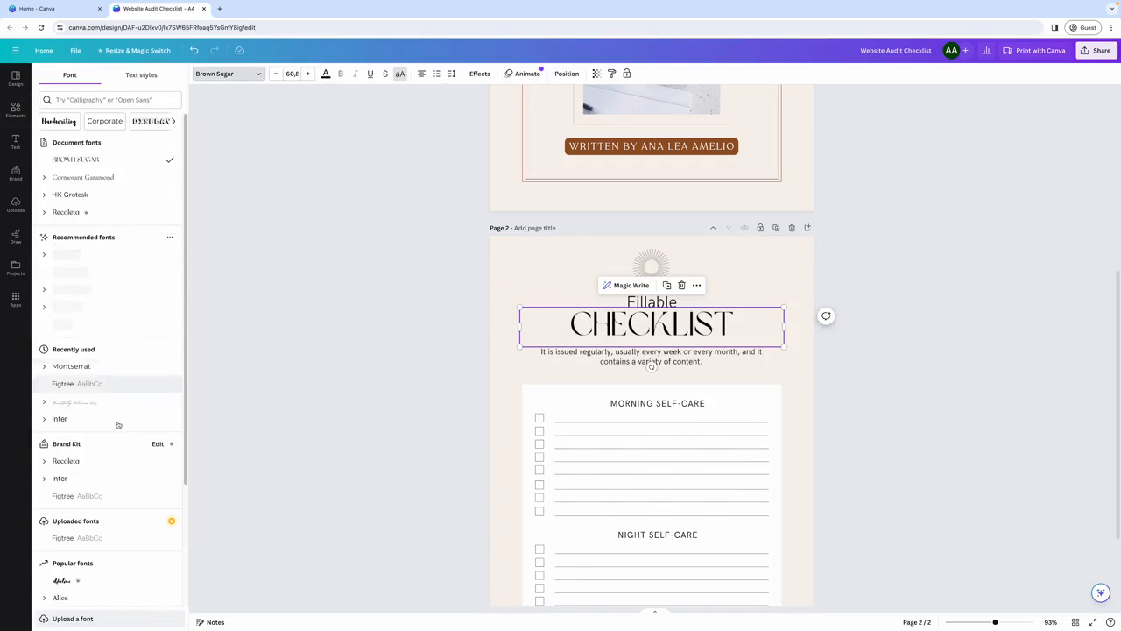
{"action": "left_click", "coordinate": [112, 467]}
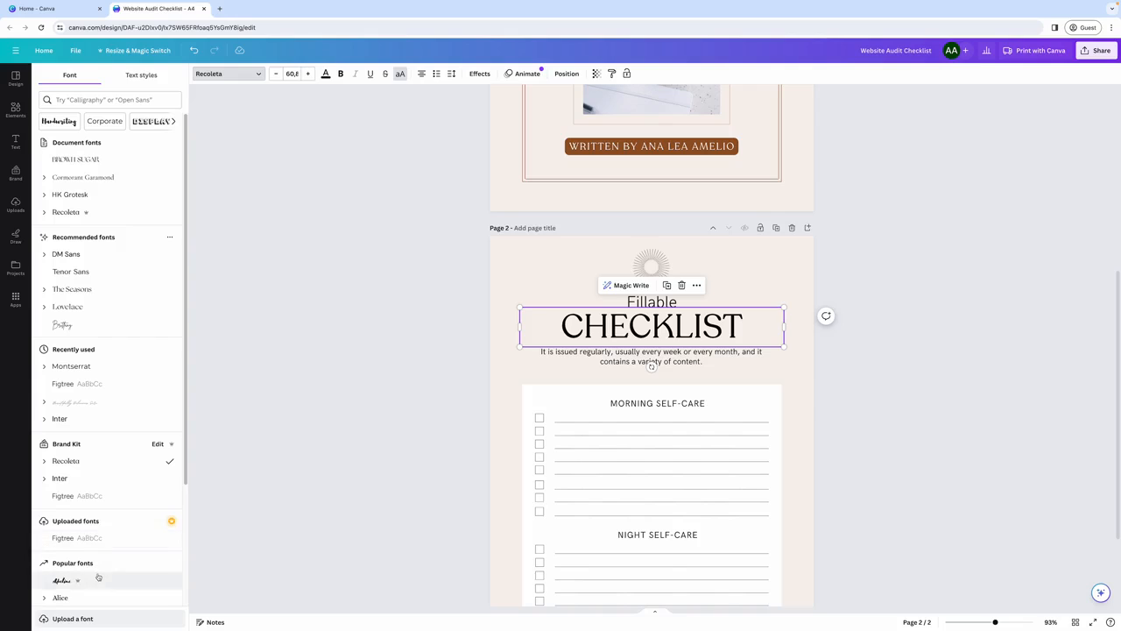
{"action": "key", "text": "Tab"}
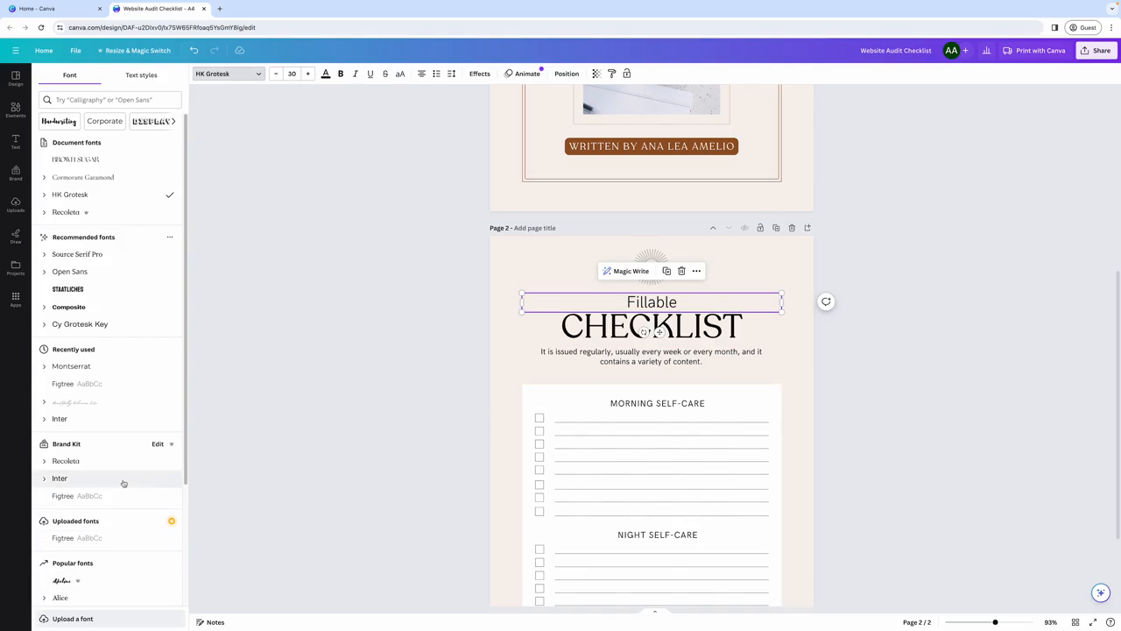
{"action": "left_click", "coordinate": [123, 483]}
{"action": "left_click", "coordinate": [129, 618]}
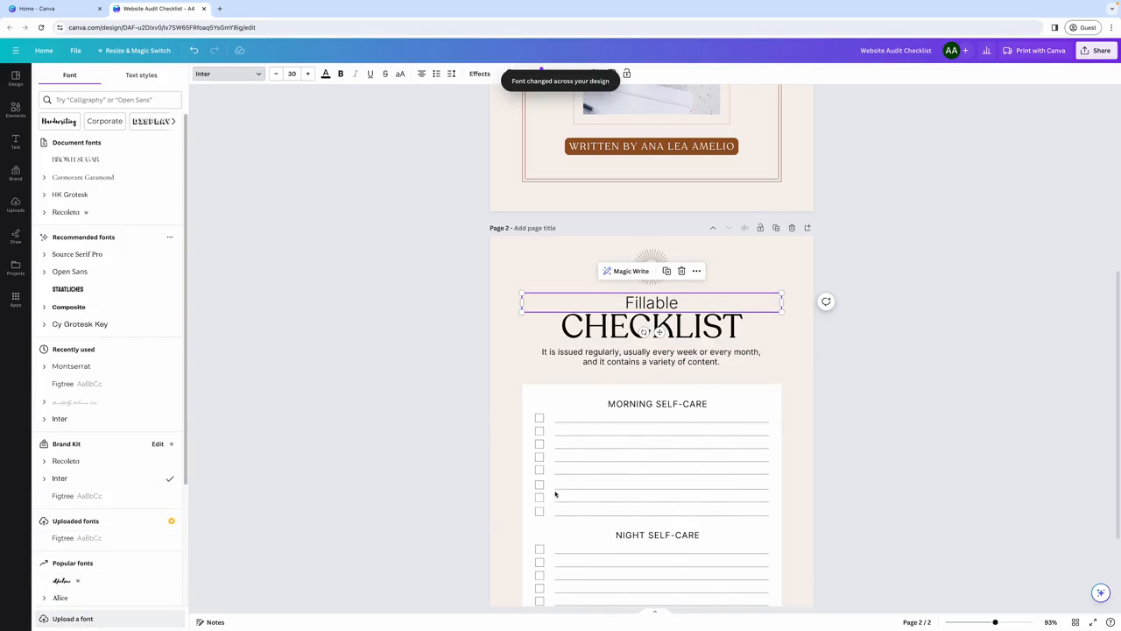
{"action": "scroll", "coordinate": [701, 436], "scroll_direction": "down", "scroll_amount": 2}
{"action": "left_click", "coordinate": [673, 380]}
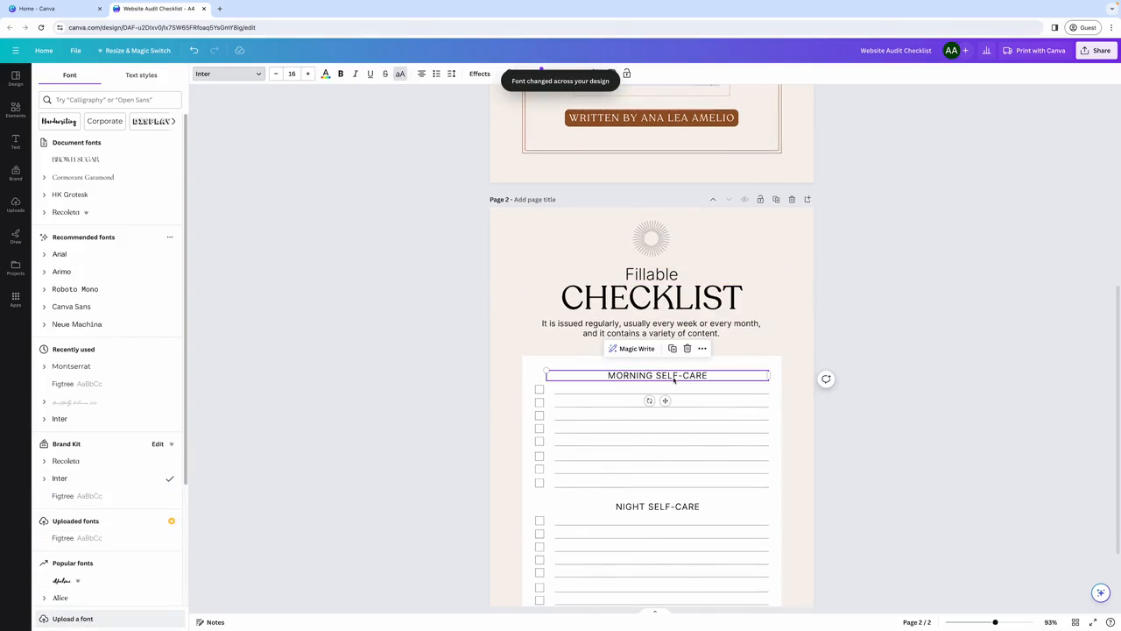
{"action": "left_click", "coordinate": [649, 275]}
- Change 'Fillable' to 'Website Launch' and rewrite the page 2 intro as the launch-checklist sentence
{"action": "double_click", "coordinate": [650, 272]}
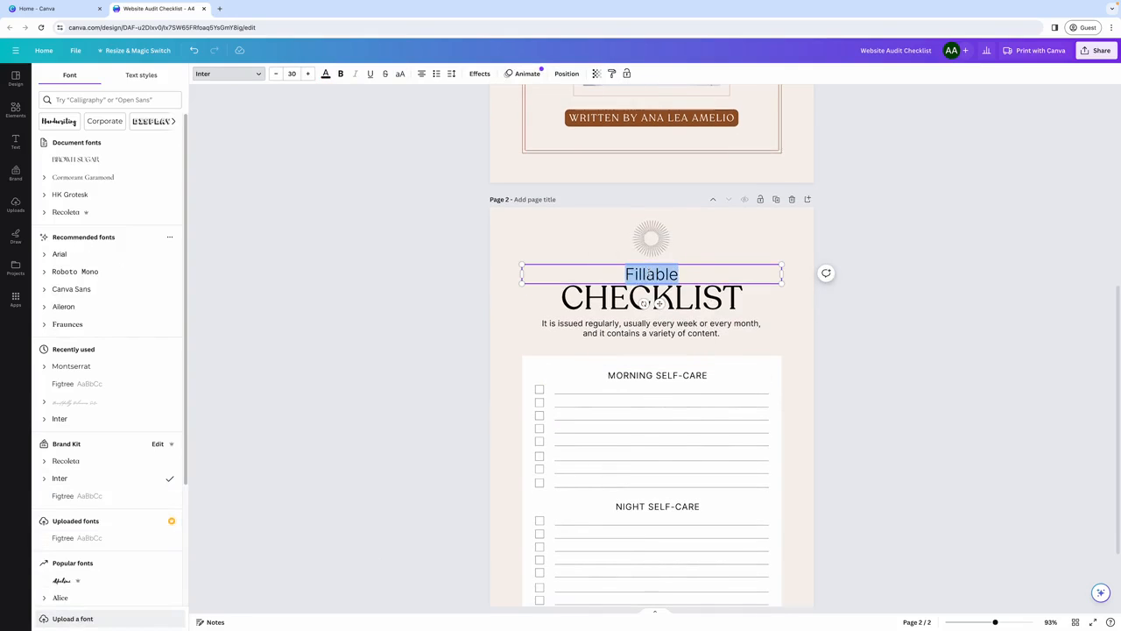
{"action": "type", "text": "Website Launch"}
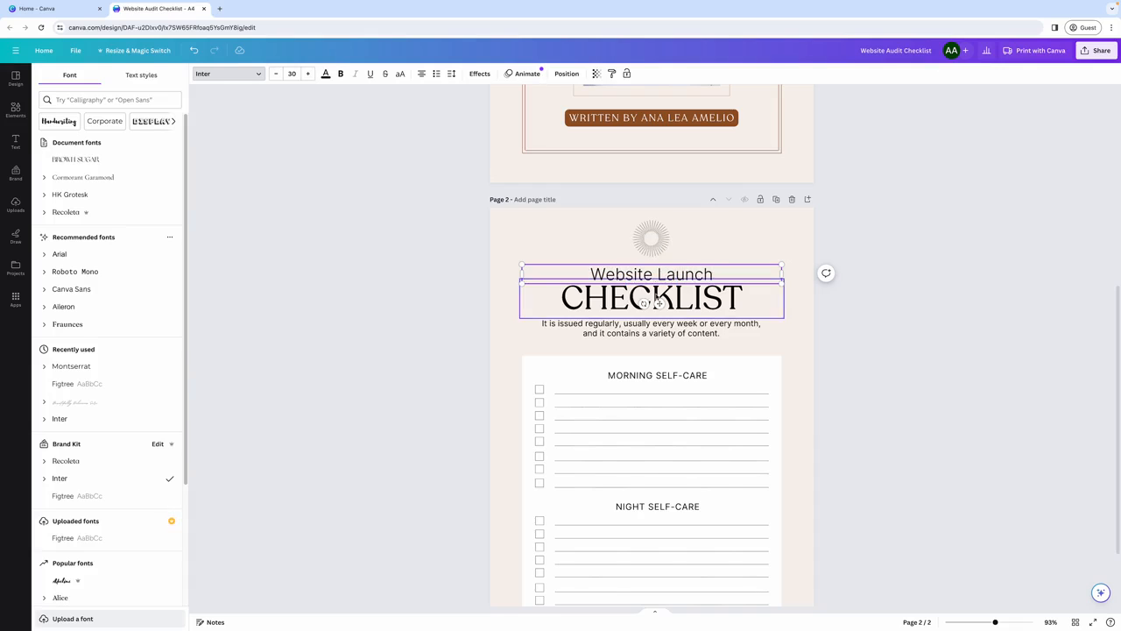
{"action": "left_click", "coordinate": [661, 326]}
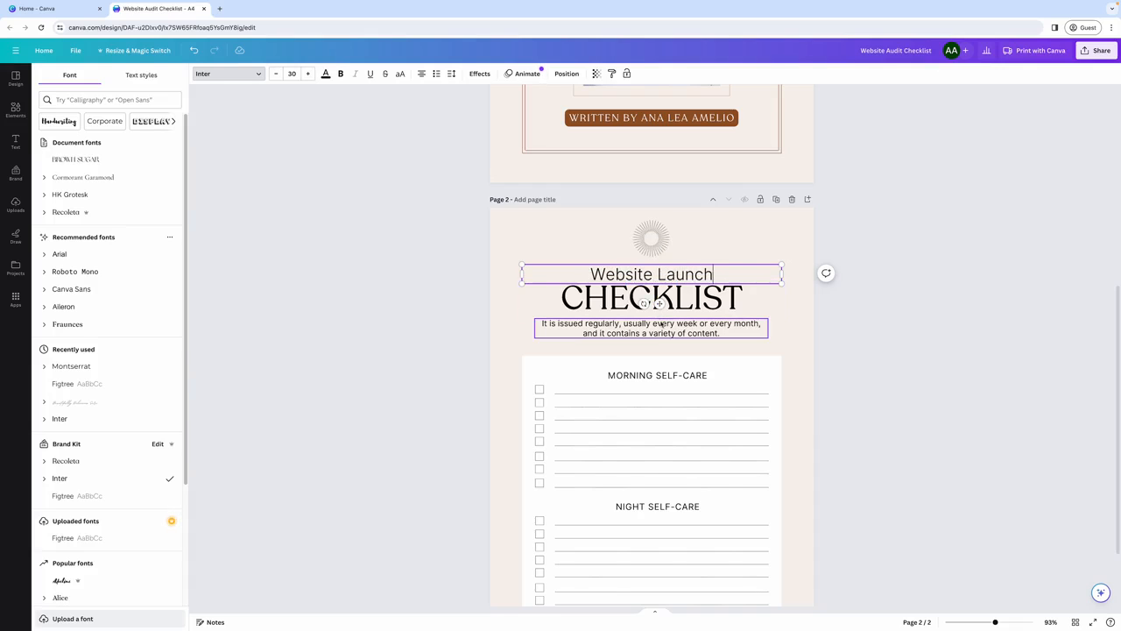
{"action": "left_click", "coordinate": [661, 327]}
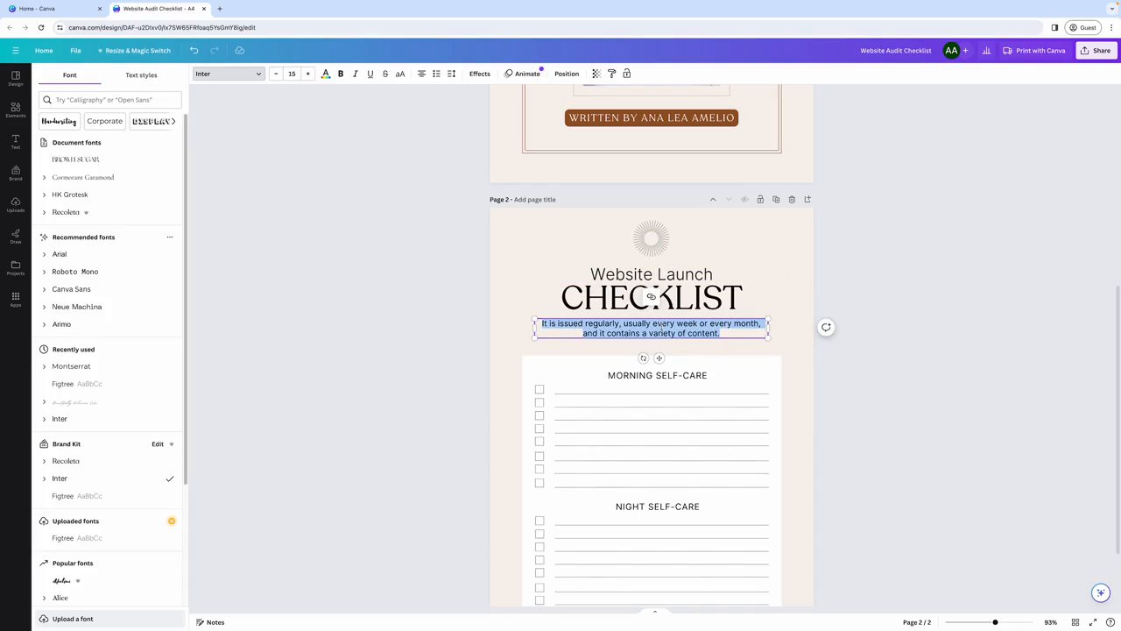
{"action": "type", "text": "Use this ch"}
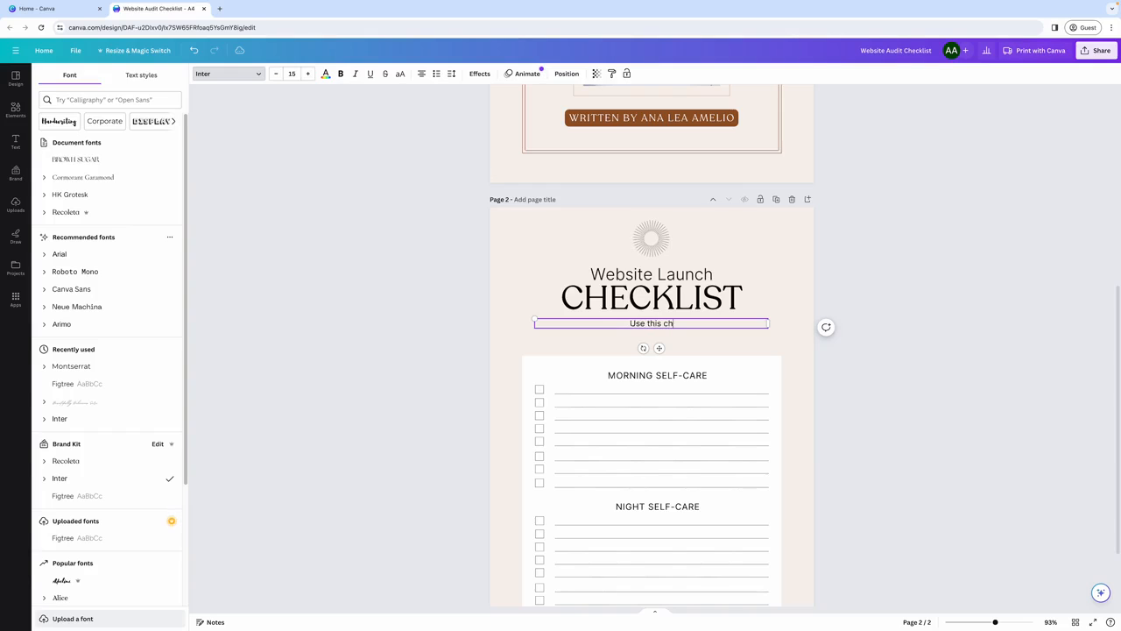
{"action": "type", "text": "ecklist to make sure everything "}
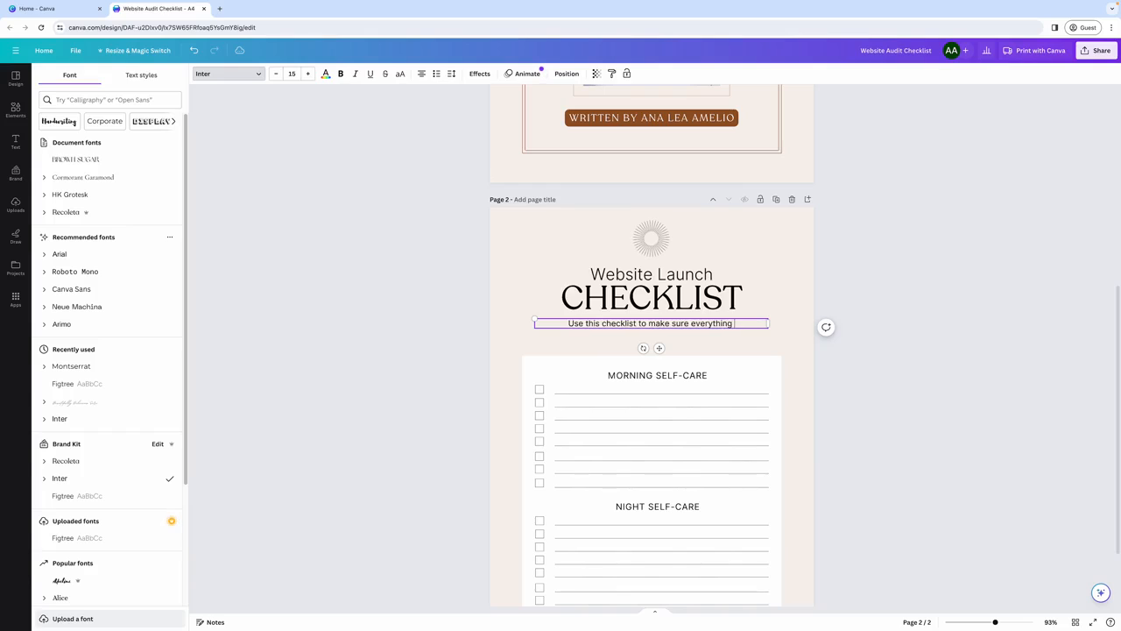
{"action": "type", "text": "is done before you"}
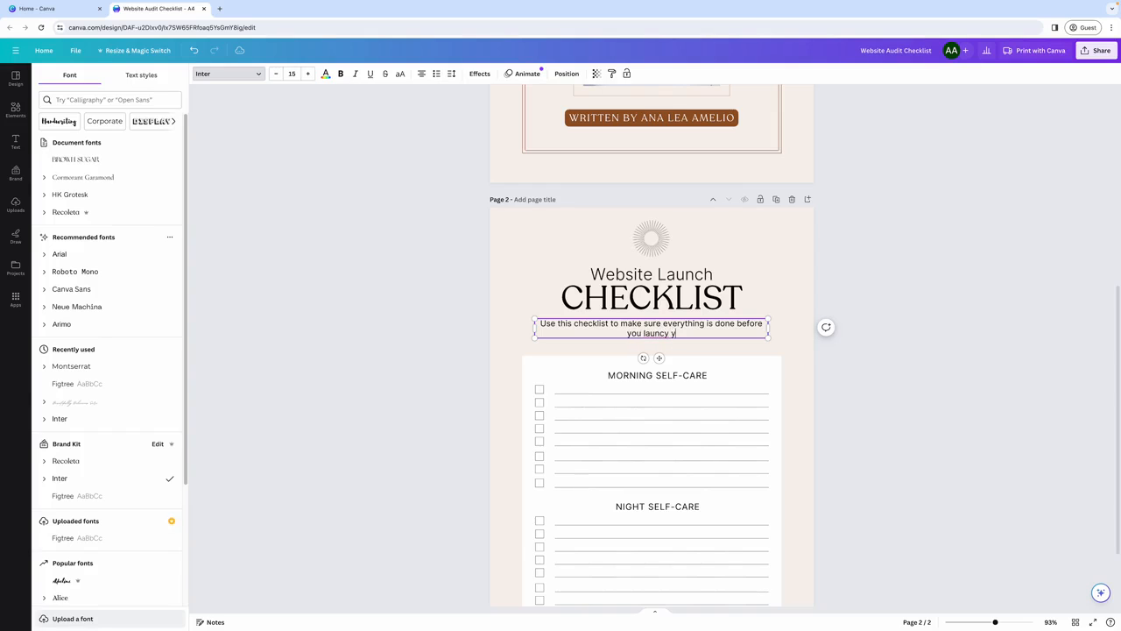
{"action": "type", "text": " launch your website"}
{"action": "left_click", "coordinate": [718, 373]}
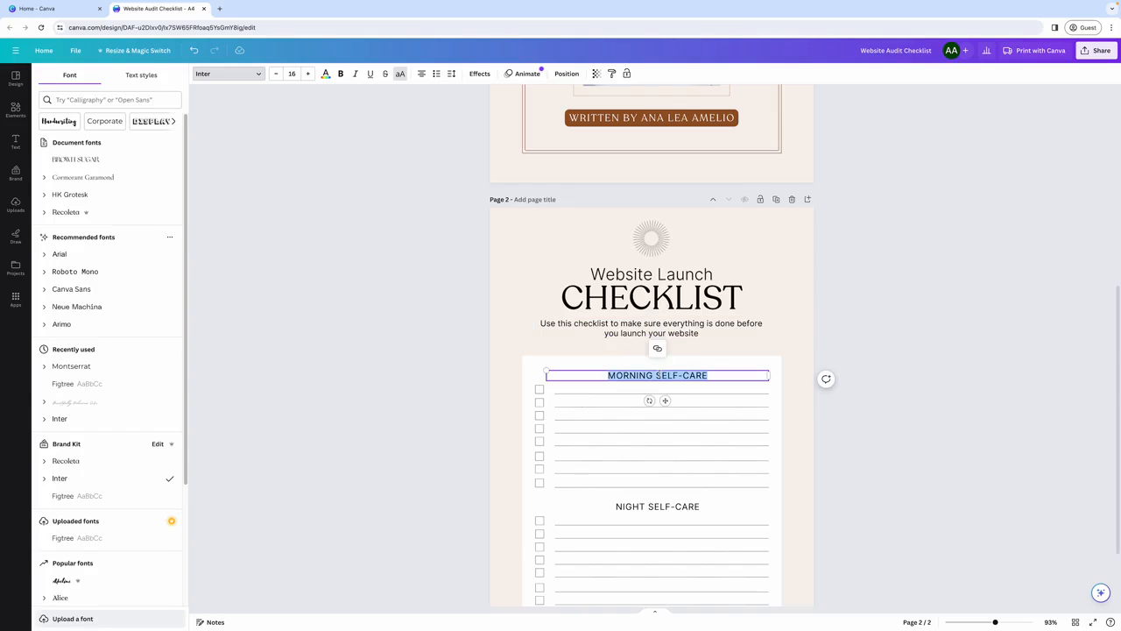
- Rename MORNING SELF-CARE to SETTINGS and add a left-aligned 'Connect your domain' item below it
{"action": "triple_click", "coordinate": [718, 374]}
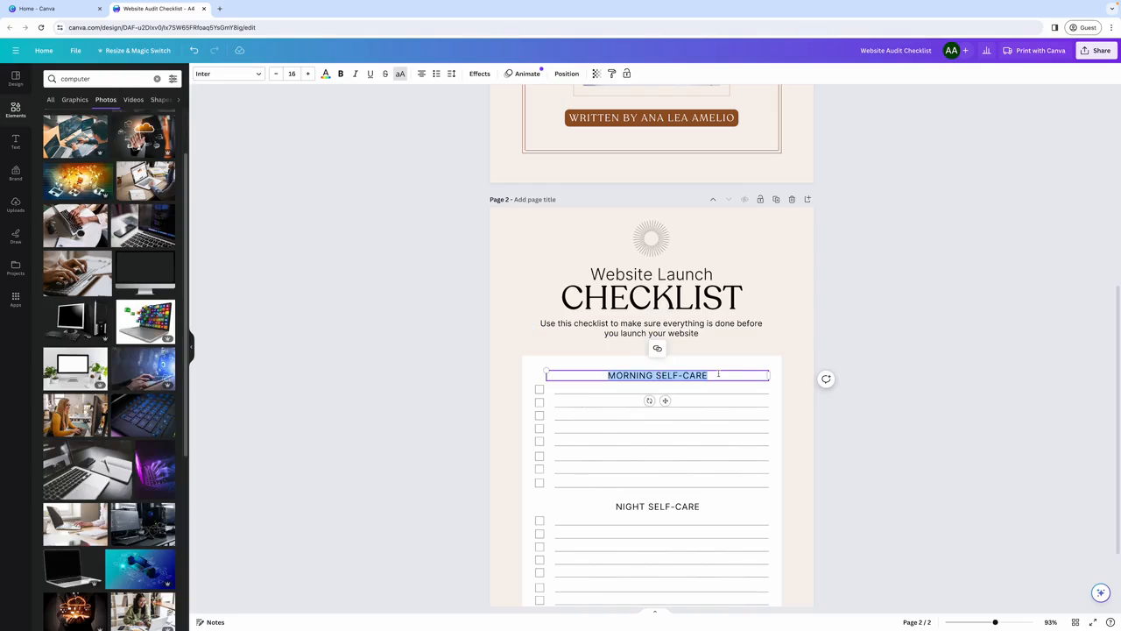
{"action": "type", "text": "SETTINGS"}
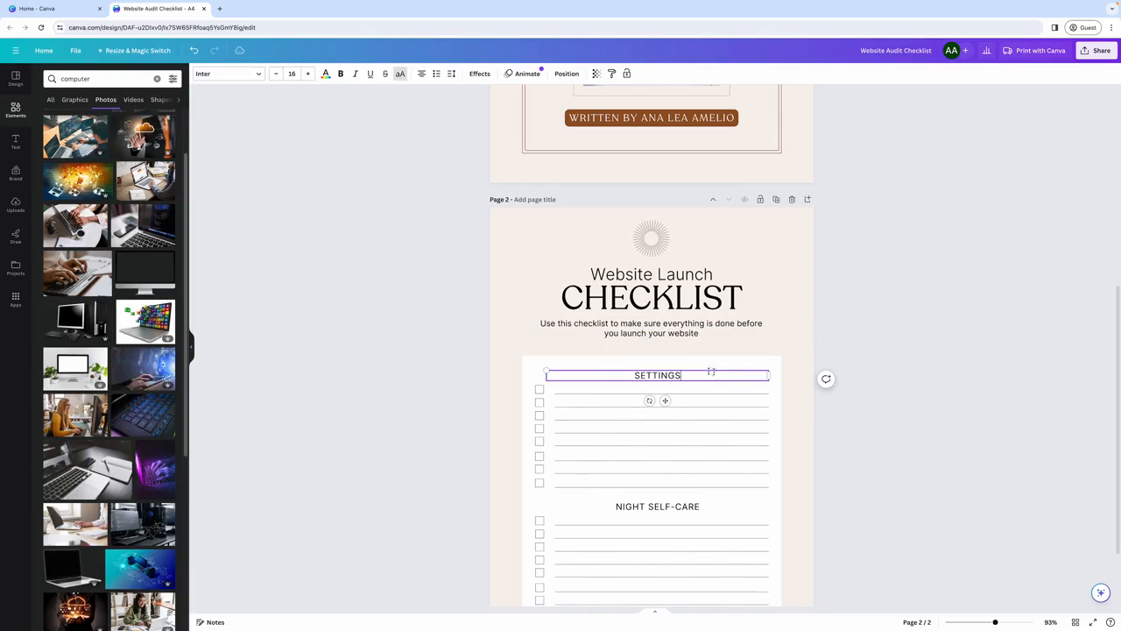
{"action": "left_click", "coordinate": [622, 393]}
{"action": "left_click", "coordinate": [15, 145]}
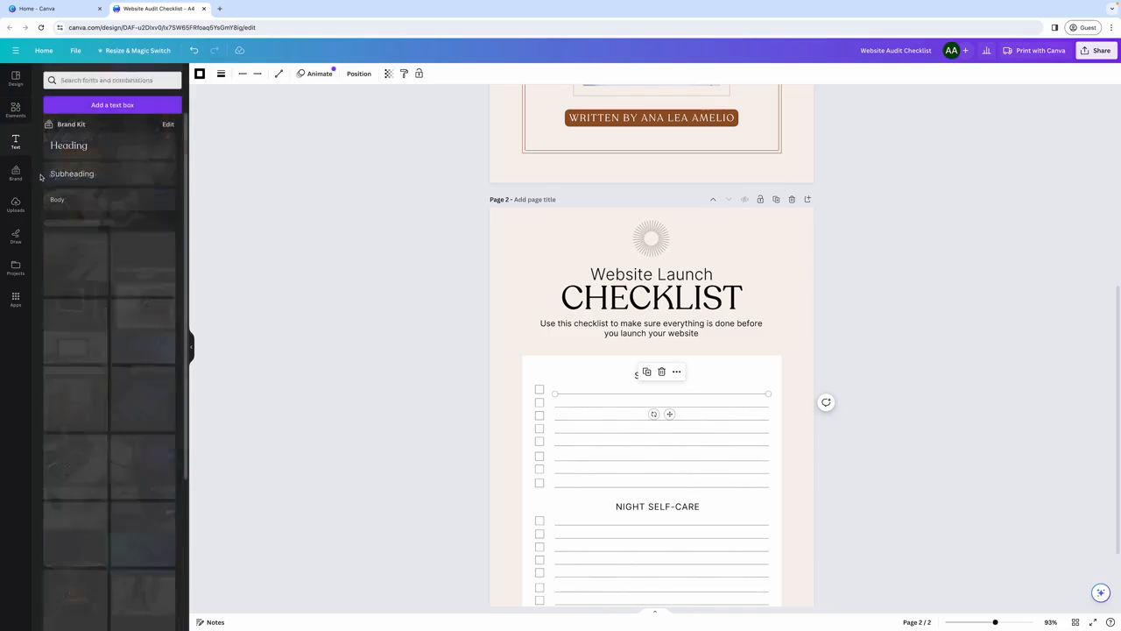
{"action": "left_click", "coordinate": [92, 204]}
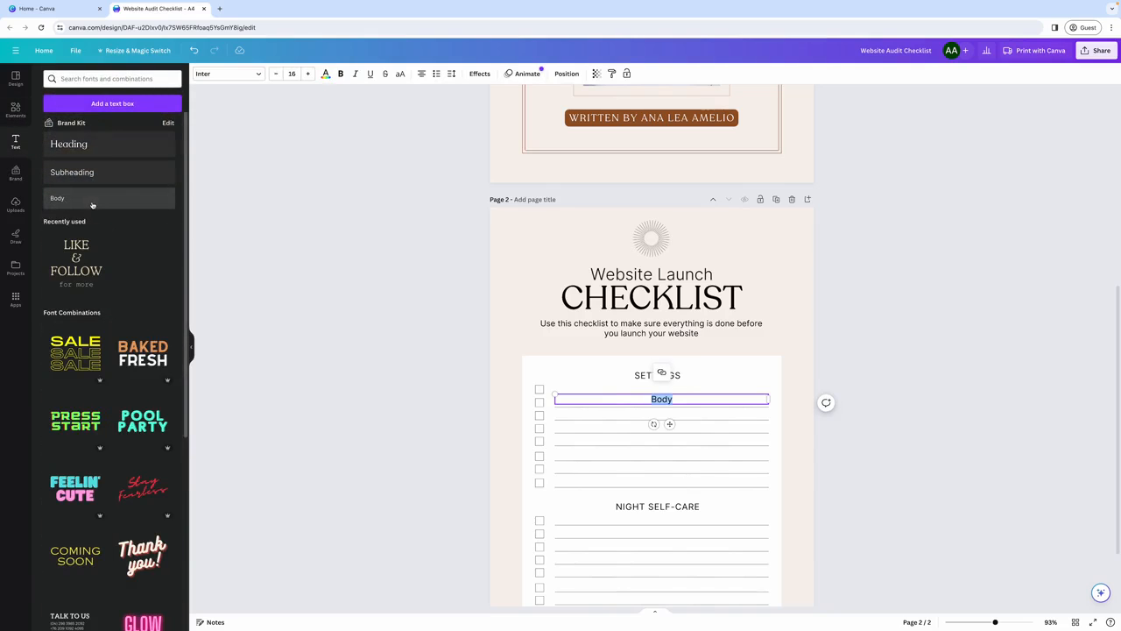
{"action": "type", "text": "Connec"}
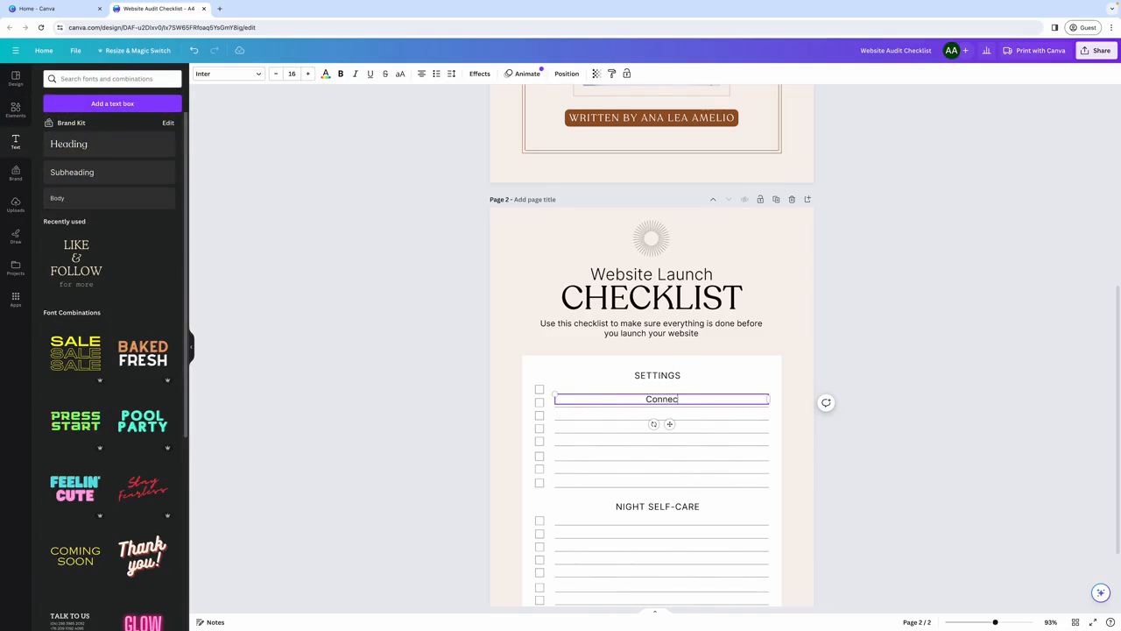
{"action": "type", "text": "t your domain"}
{"action": "left_click", "coordinate": [422, 74]}
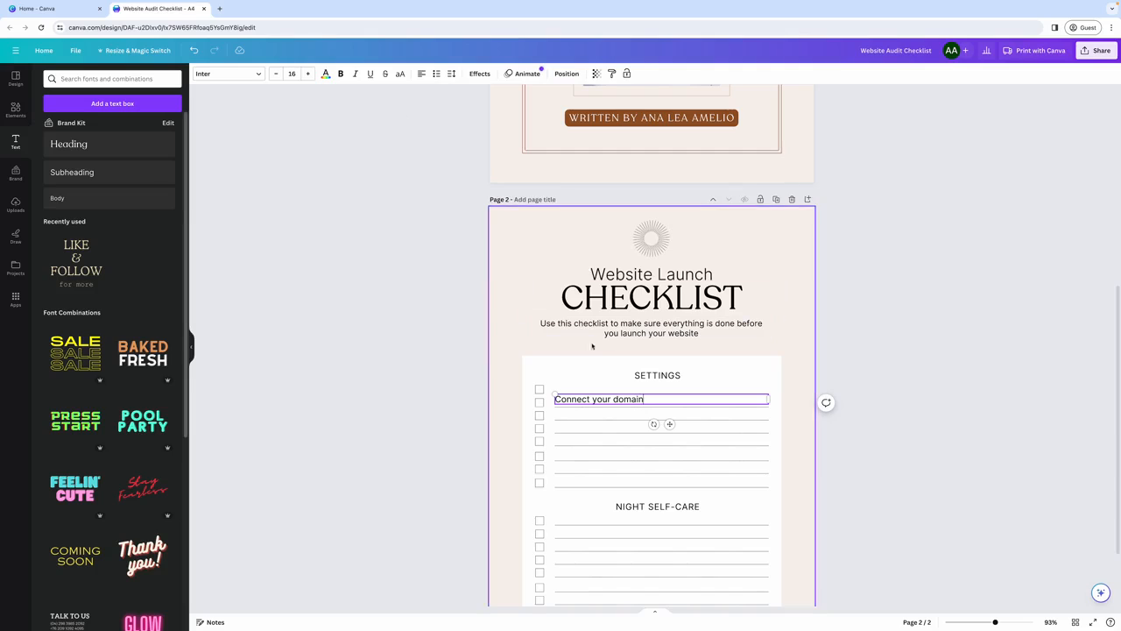
{"action": "left_click_drag", "start_coordinate": [669, 424], "coordinate": [669, 413]}
- Set the 'Connect your domain' item text to size 13
{"action": "left_click", "coordinate": [590, 374]}
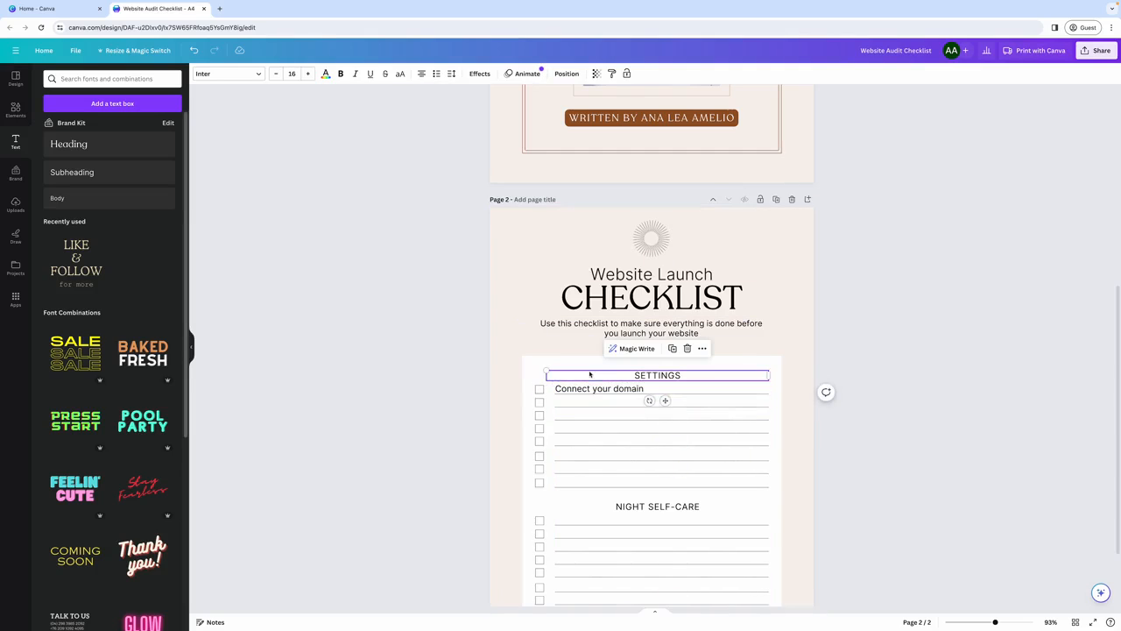
{"action": "left_click", "coordinate": [639, 388]}
{"action": "left_click", "coordinate": [644, 388]}
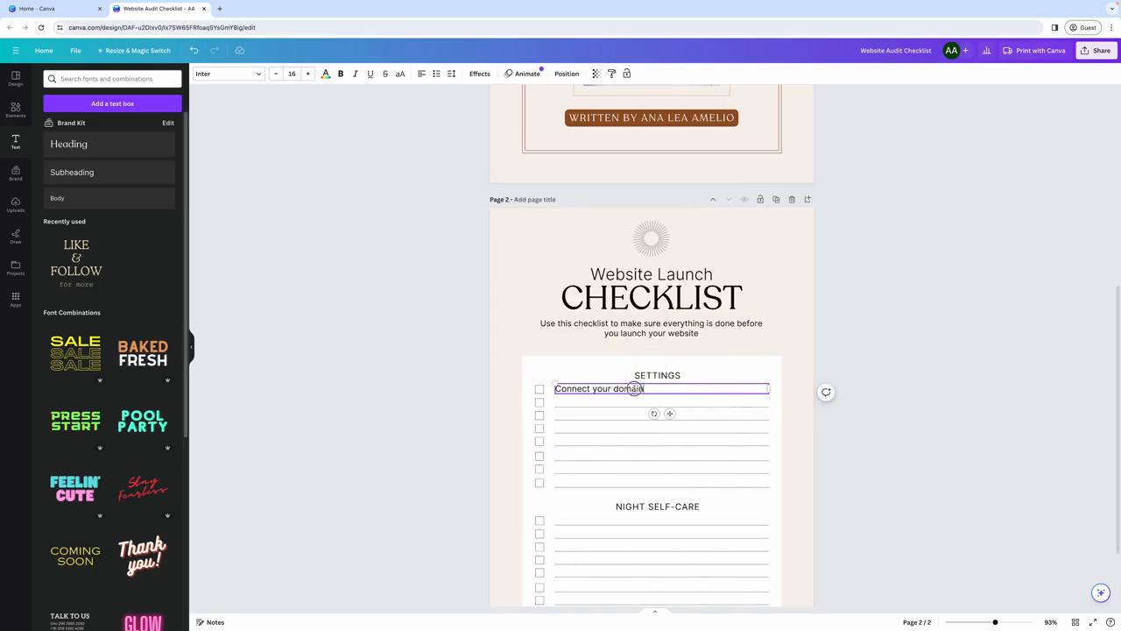
{"action": "left_click_drag", "start_coordinate": [634, 388], "coordinate": [549, 389]}
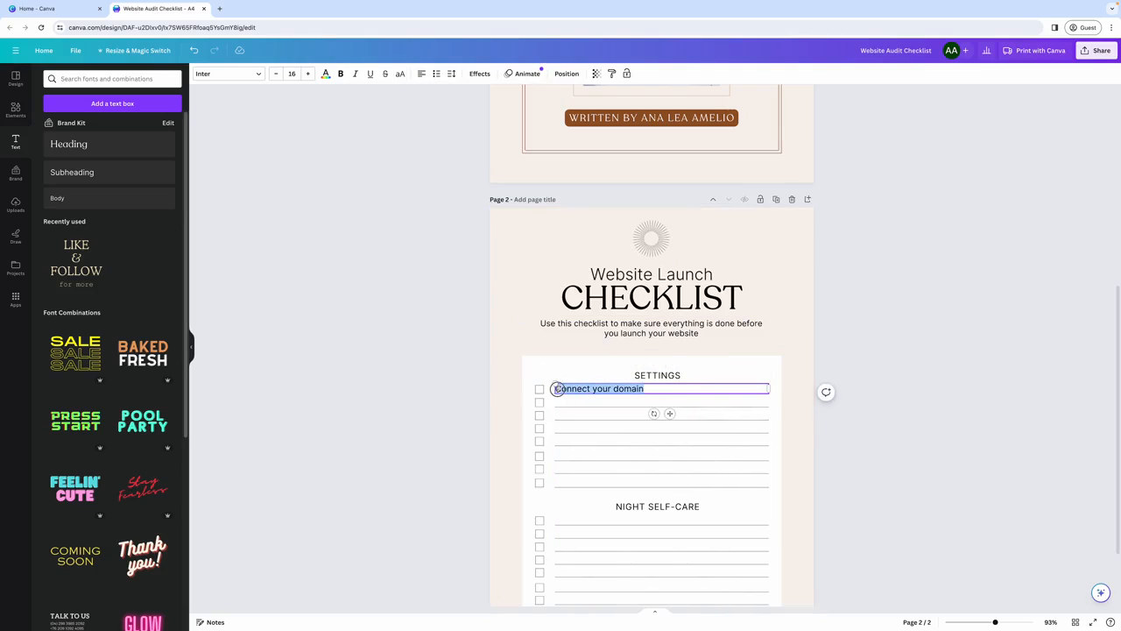
{"action": "left_click", "coordinate": [276, 74]}
{"action": "left_click", "coordinate": [276, 73]}
{"action": "left_click", "coordinate": [276, 73]}
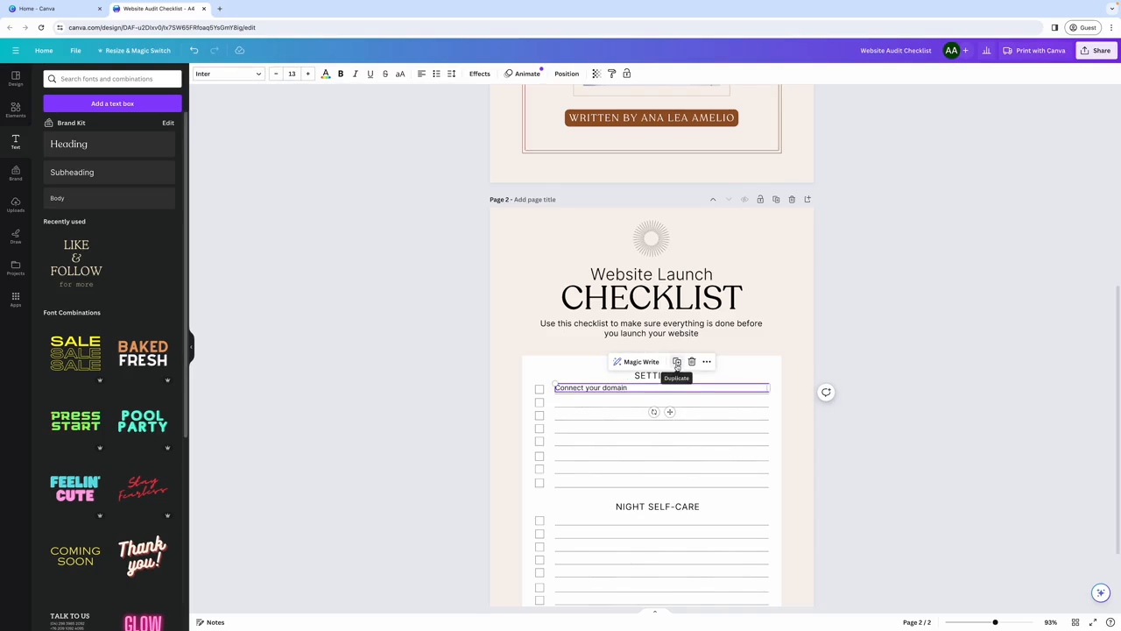
- Duplicate the item as 'Set up Google Workspace' and 'Connect your social media accounts', then add page 3
{"action": "left_click", "coordinate": [677, 361]}
{"action": "left_click_drag", "start_coordinate": [676, 418], "coordinate": [671, 425]}
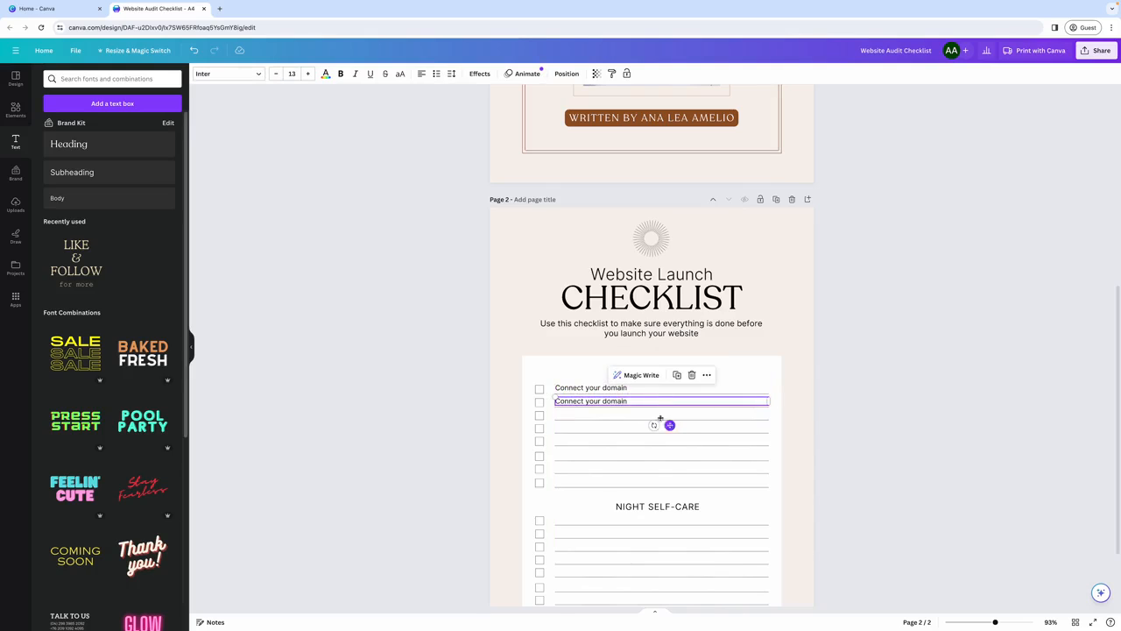
{"action": "double_click", "coordinate": [555, 400]}
{"action": "type", "text": "Set up Google Workspace"}
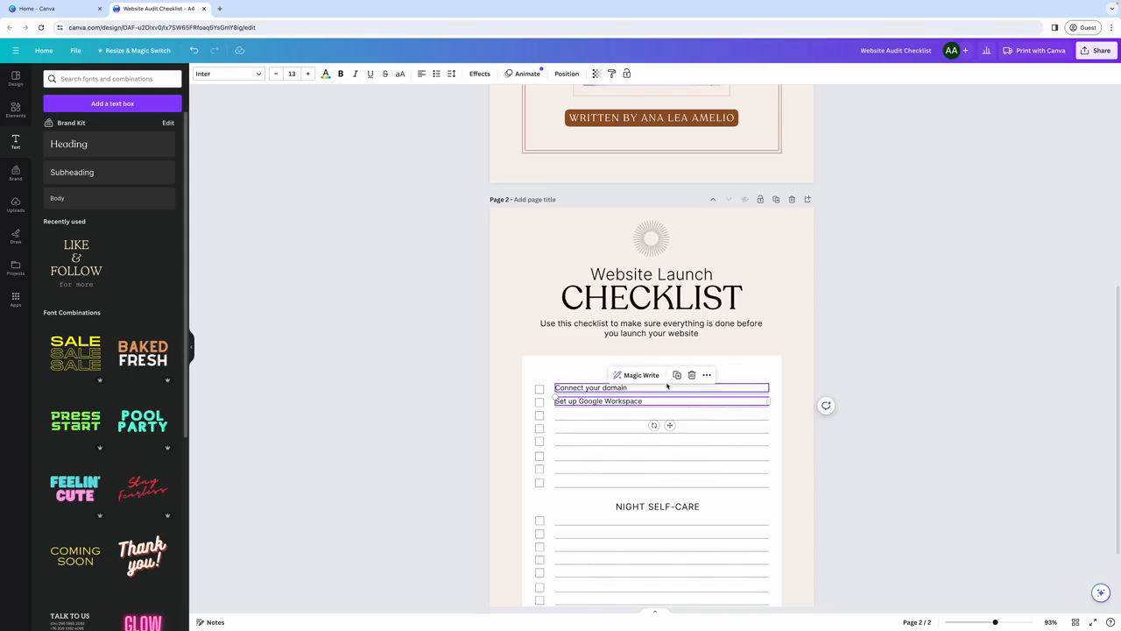
{"action": "left_click", "coordinate": [676, 374]}
{"action": "left_click_drag", "start_coordinate": [676, 431], "coordinate": [670, 438]}
{"action": "double_click", "coordinate": [643, 414]}
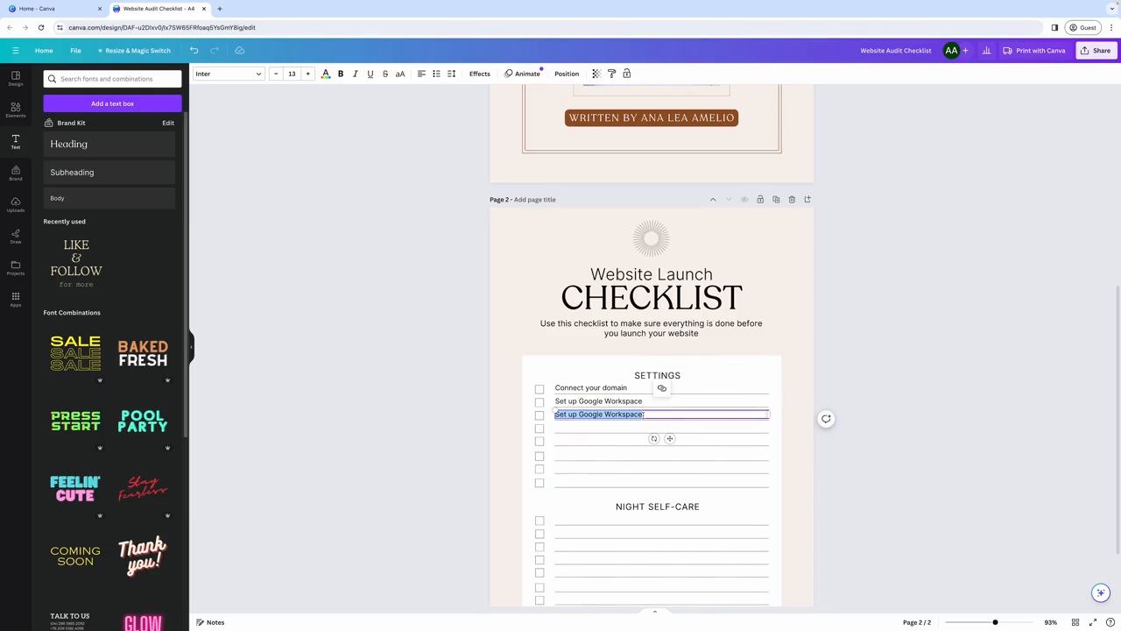
{"action": "type", "text": "Connect your social media accounts"}
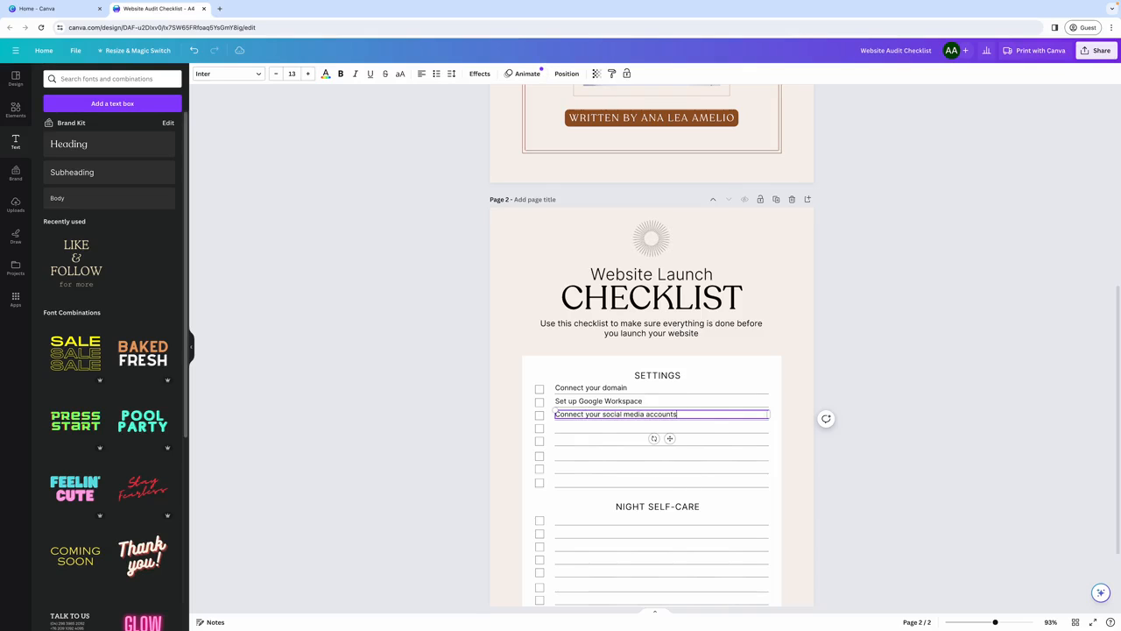
{"action": "left_click", "coordinate": [631, 432]}
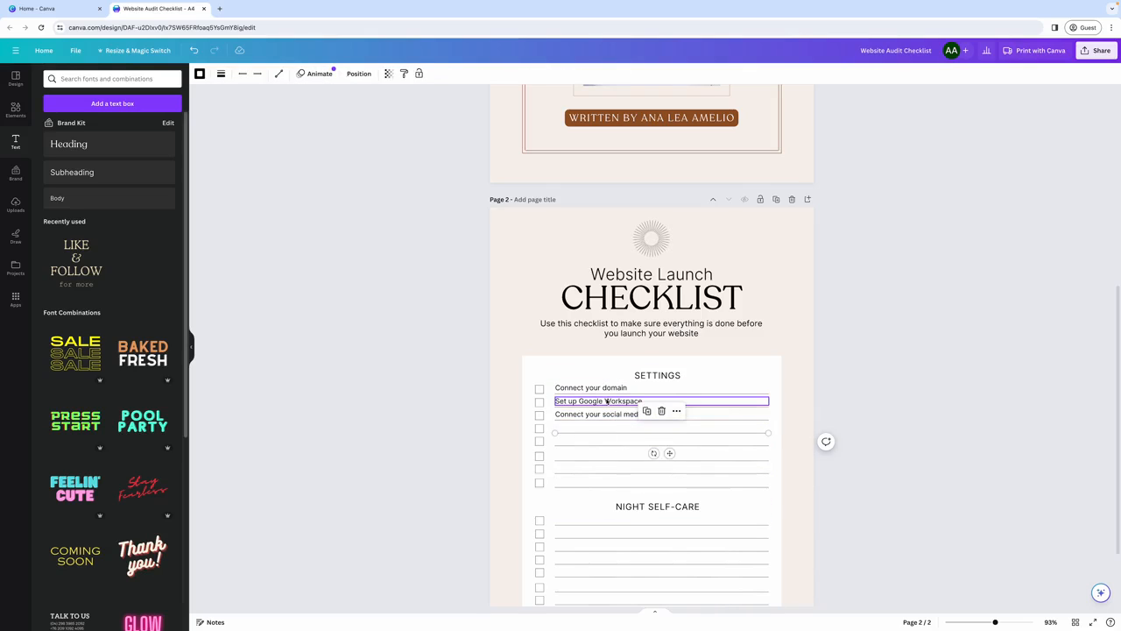
{"action": "scroll", "coordinate": [607, 403], "scroll_direction": "down", "scroll_amount": 2}
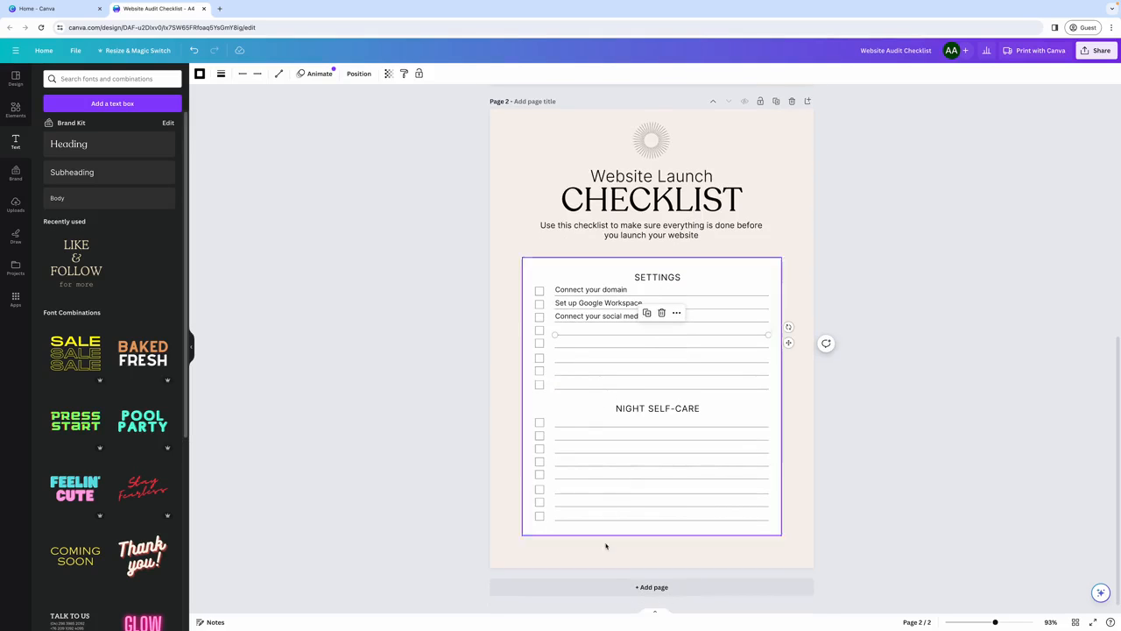
{"action": "left_click", "coordinate": [603, 585]}
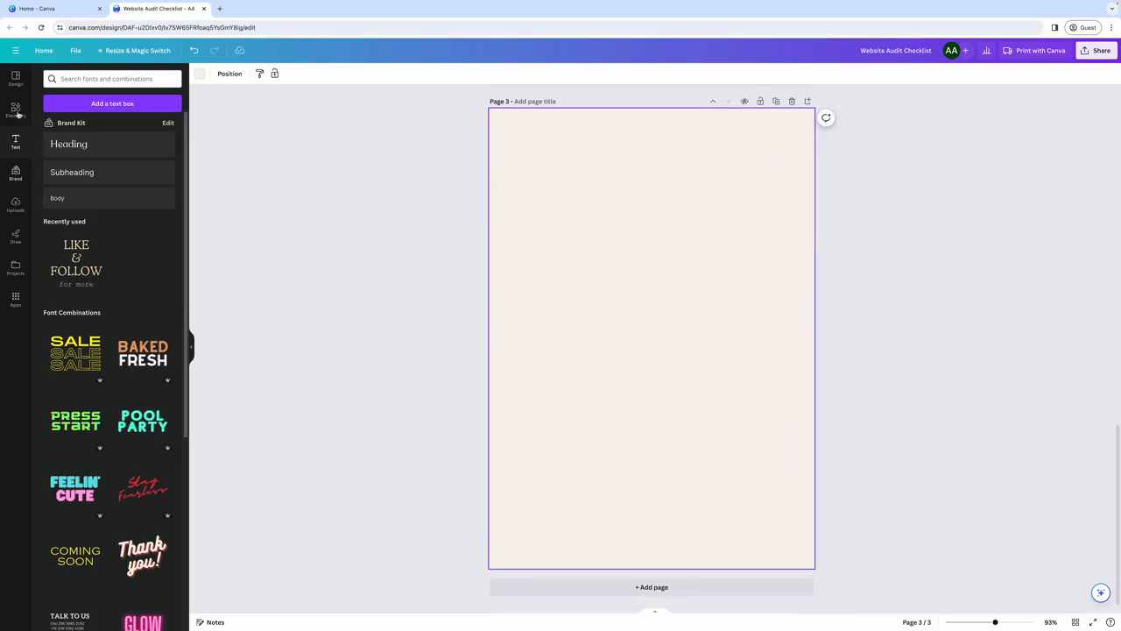
- Apply the brown Workbook Template layout to page 3
{"action": "left_click", "coordinate": [15, 82]}
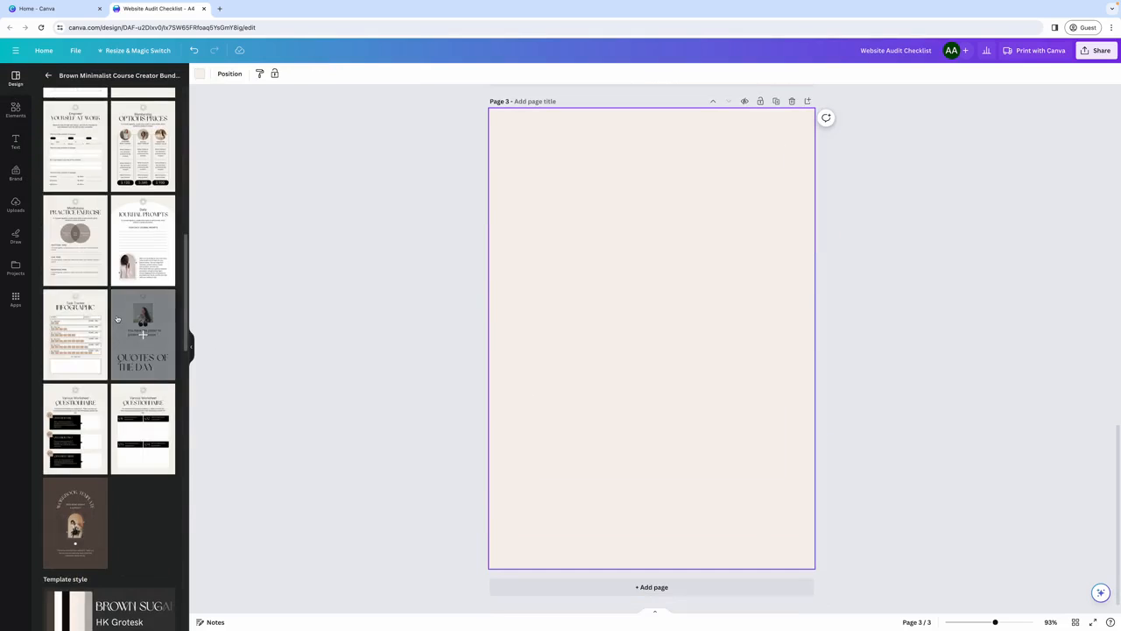
{"action": "scroll", "coordinate": [117, 319], "scroll_direction": "down", "scroll_amount": 5}
{"action": "scroll", "coordinate": [118, 319], "scroll_direction": "up", "scroll_amount": 10}
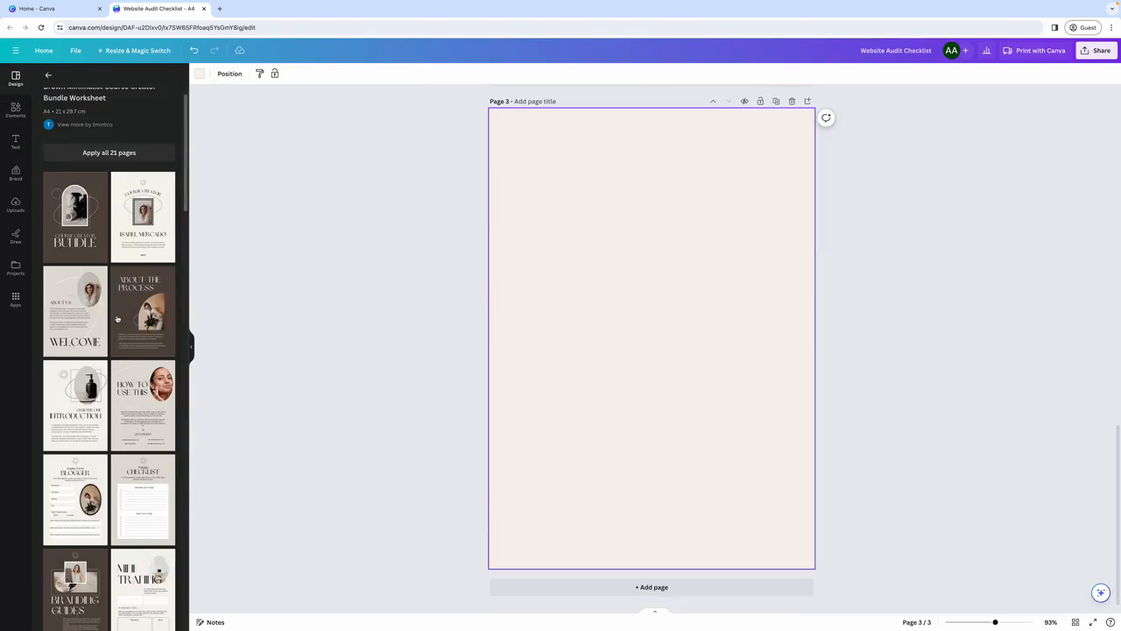
{"action": "scroll", "coordinate": [85, 333], "scroll_direction": "down", "scroll_amount": 10}
{"action": "left_click", "coordinate": [85, 333]}
{"action": "scroll", "coordinate": [121, 316], "scroll_direction": "down", "scroll_amount": 10}
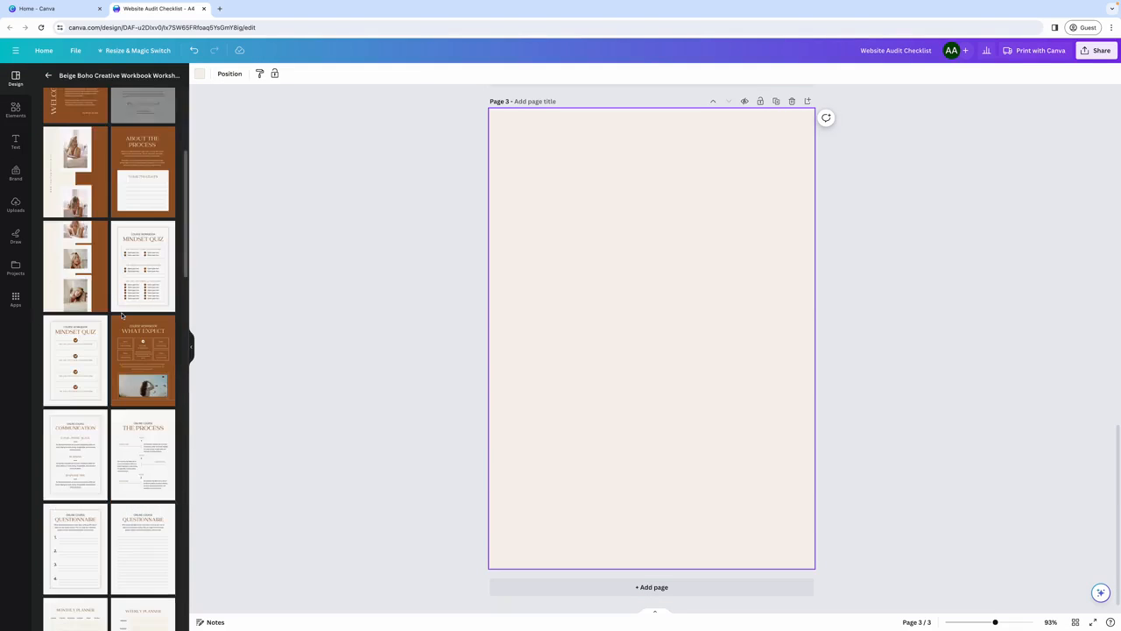
{"action": "left_click", "coordinate": [88, 369]}
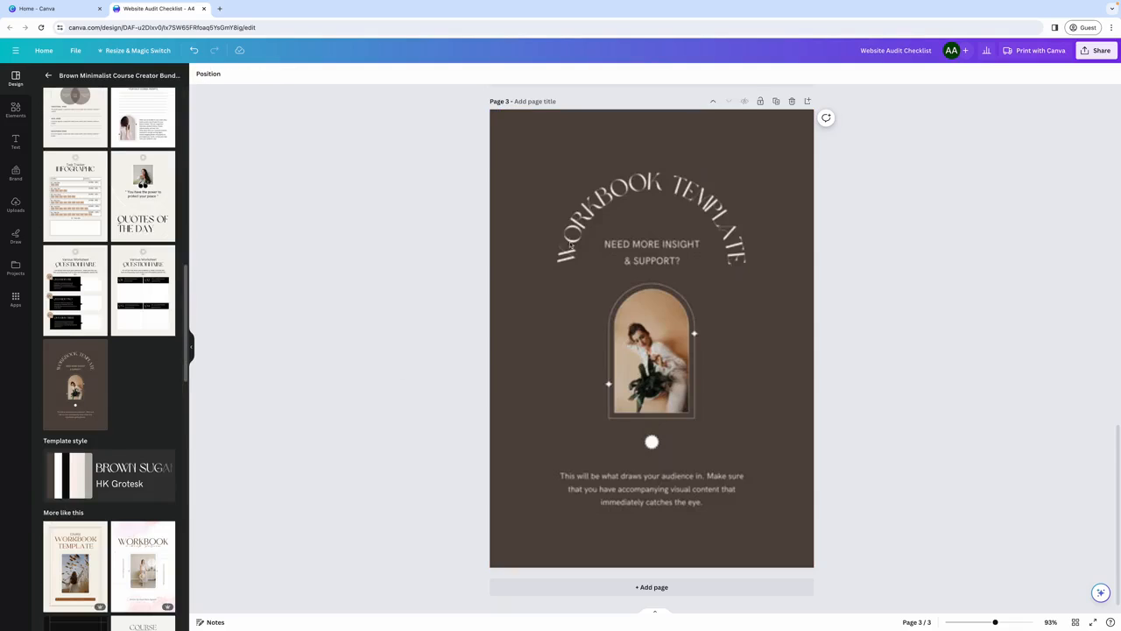
- Turn page 3's background shape brown using the document colour swatch
{"action": "left_click", "coordinate": [554, 172]}
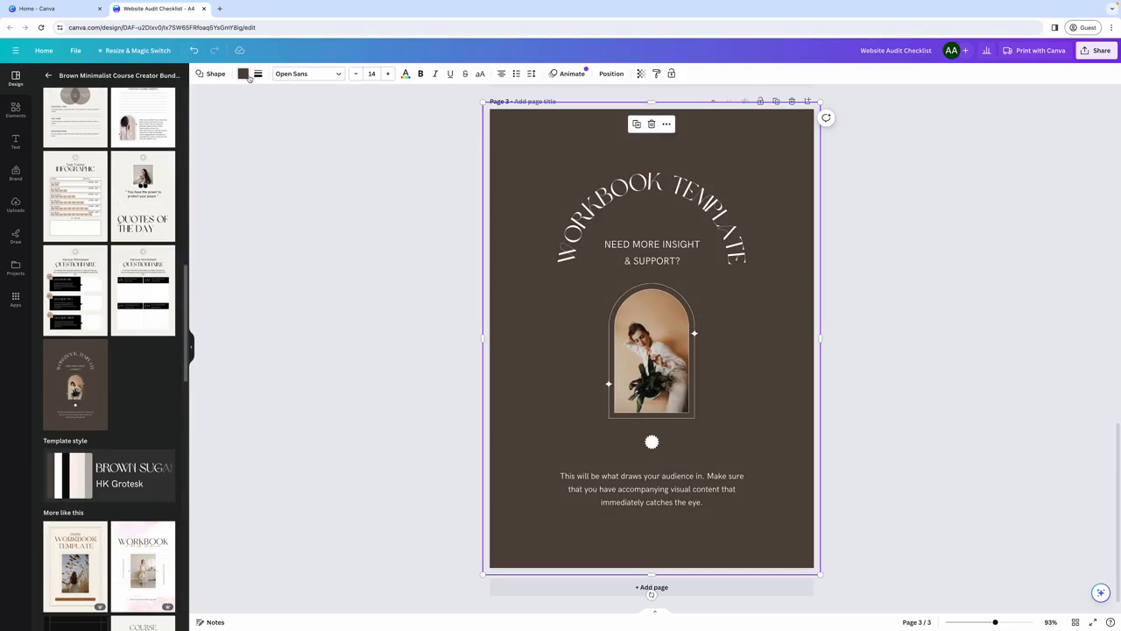
{"action": "left_click", "coordinate": [242, 74]}
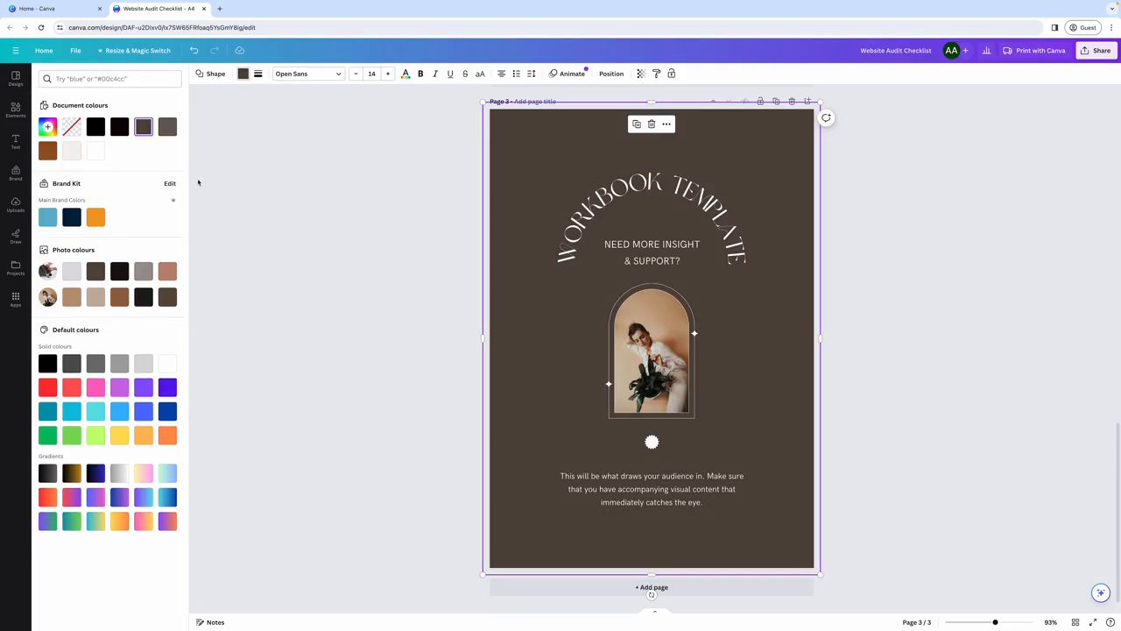
{"action": "left_click", "coordinate": [47, 153]}
{"action": "scroll", "coordinate": [652, 351], "scroll_direction": "up", "scroll_amount": 4}
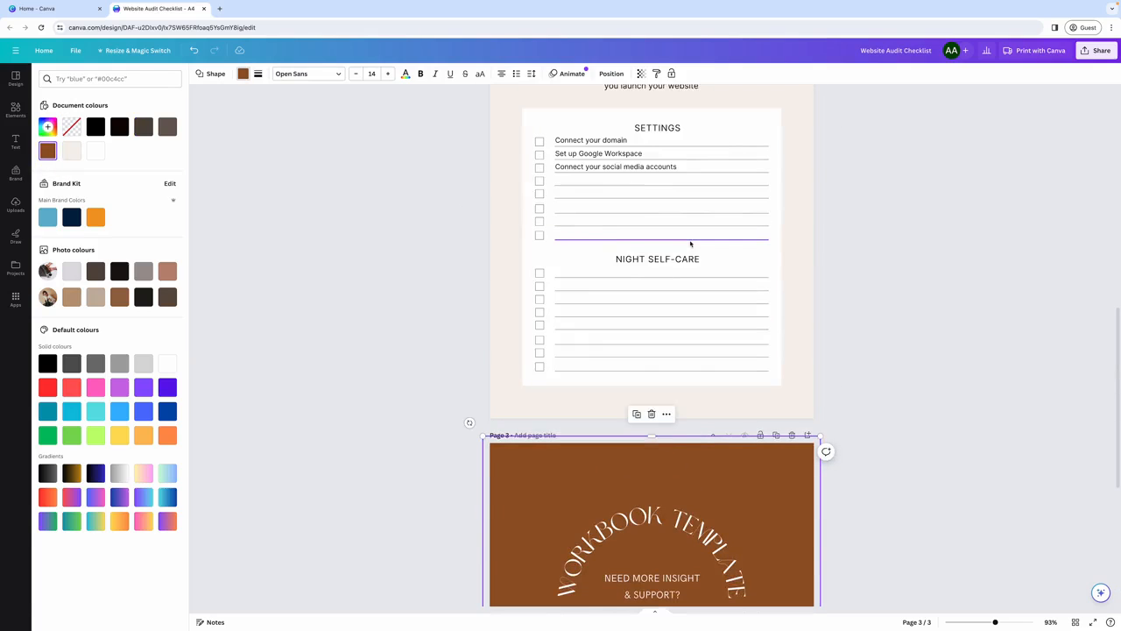
{"action": "scroll", "coordinate": [690, 243], "scroll_direction": "down", "scroll_amount": 3}
- Set the curved title in Recoleta and replace HK Grotesk with Inter throughout
{"action": "left_click", "coordinate": [687, 306]}
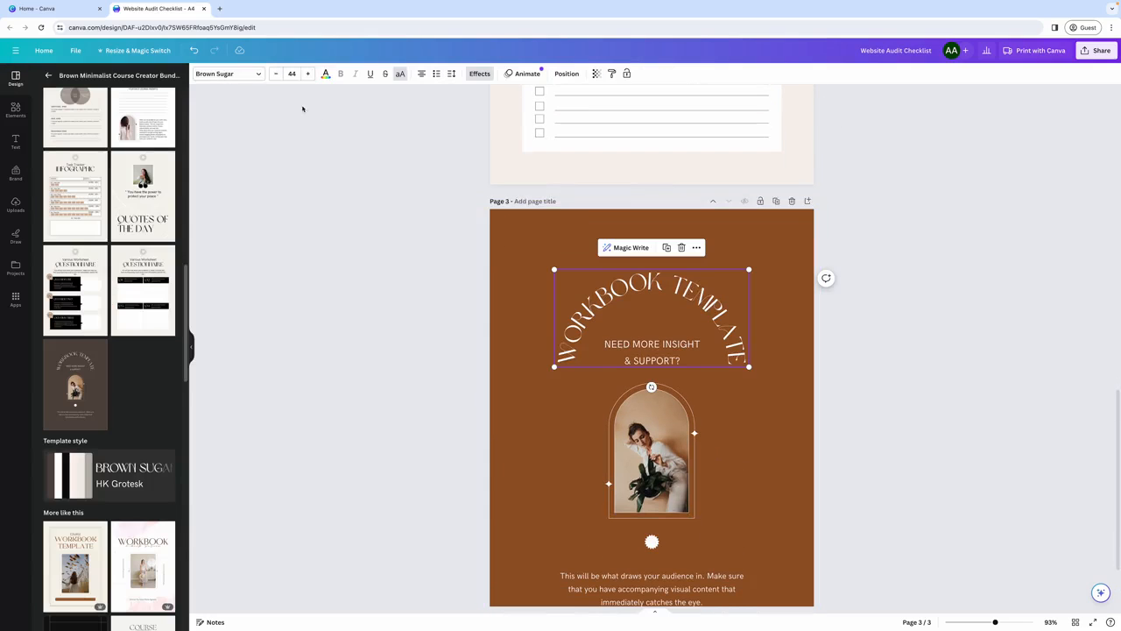
{"action": "left_click", "coordinate": [226, 74]}
{"action": "left_click", "coordinate": [124, 250]}
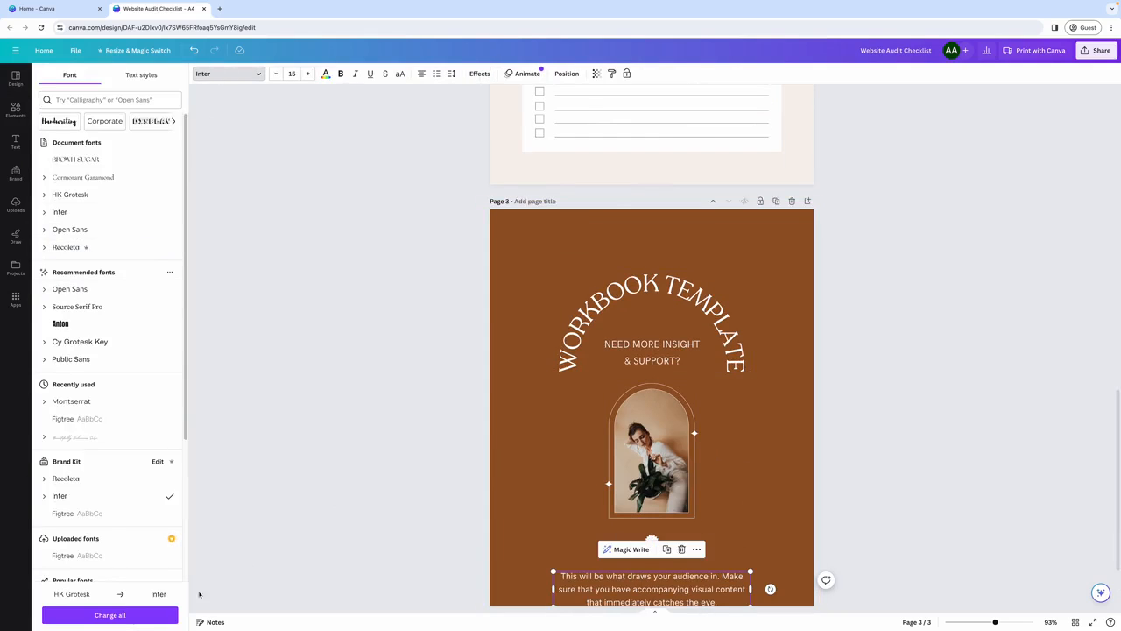
{"action": "left_click", "coordinate": [173, 613]}
{"action": "scroll", "coordinate": [687, 237], "scroll_direction": "up", "scroll_amount": 10}
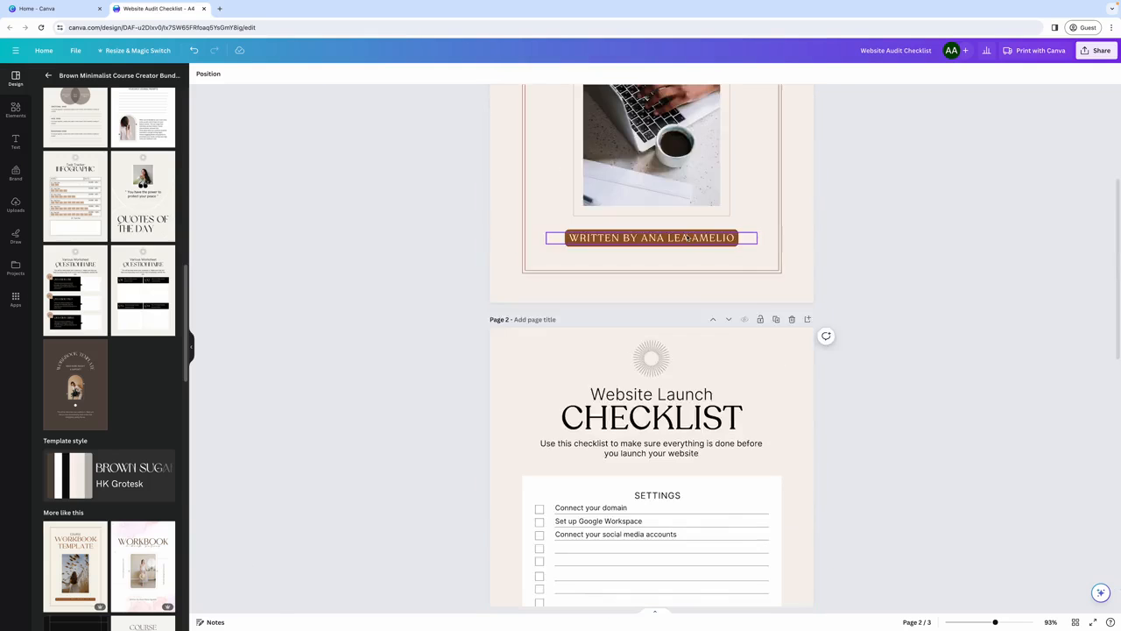
{"action": "scroll", "coordinate": [687, 238], "scroll_direction": "down", "scroll_amount": 10}
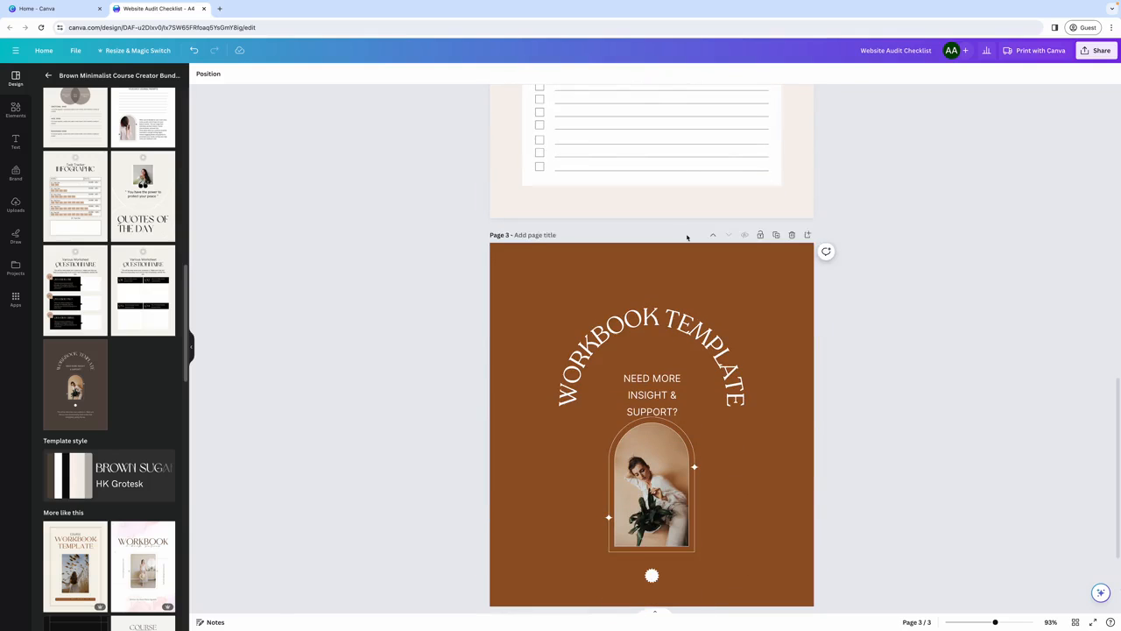
{"action": "scroll", "coordinate": [740, 347], "scroll_direction": "up", "scroll_amount": 5}
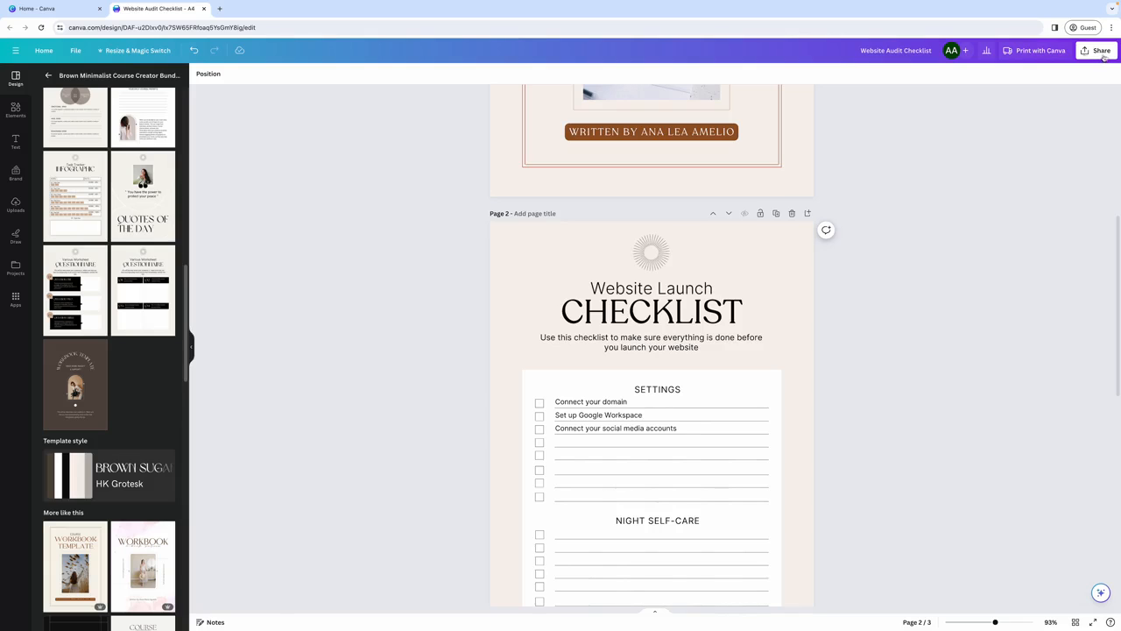
{"action": "left_click", "coordinate": [1084, 51]}
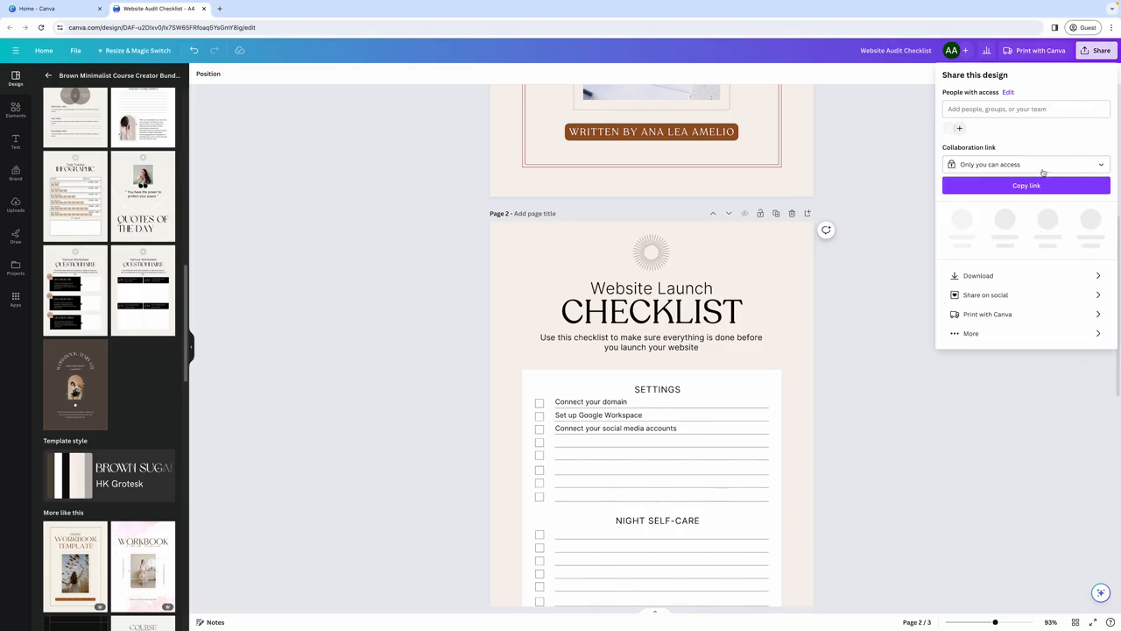
- Download all pages as a Standard PDF and save it to Downloads
{"action": "left_click", "coordinate": [1079, 273]}
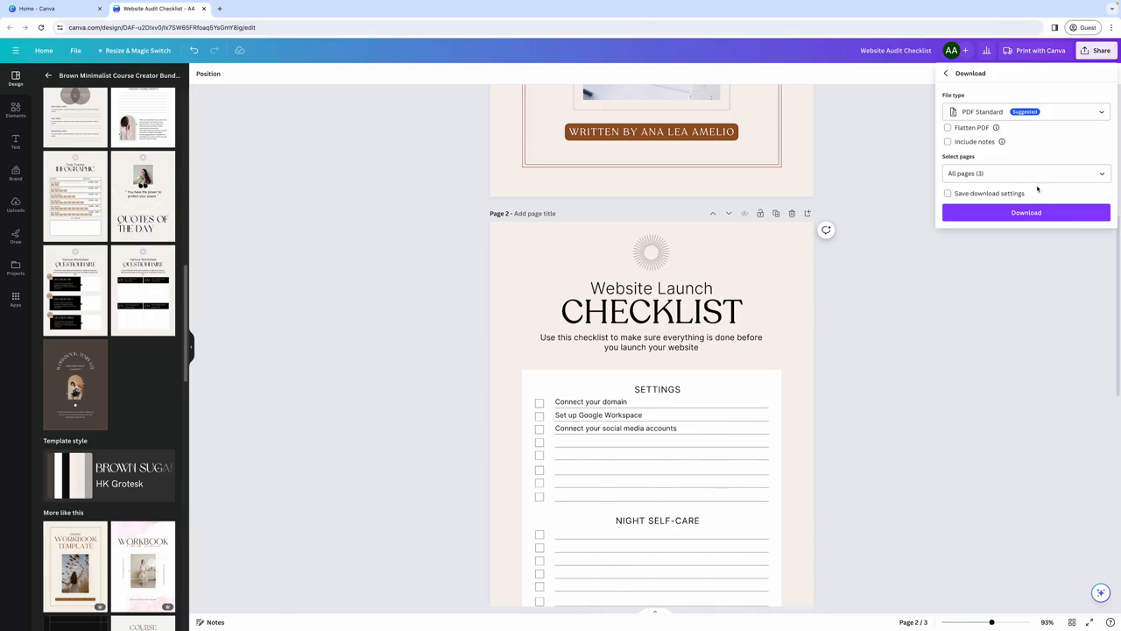
{"action": "left_click", "coordinate": [1019, 212]}
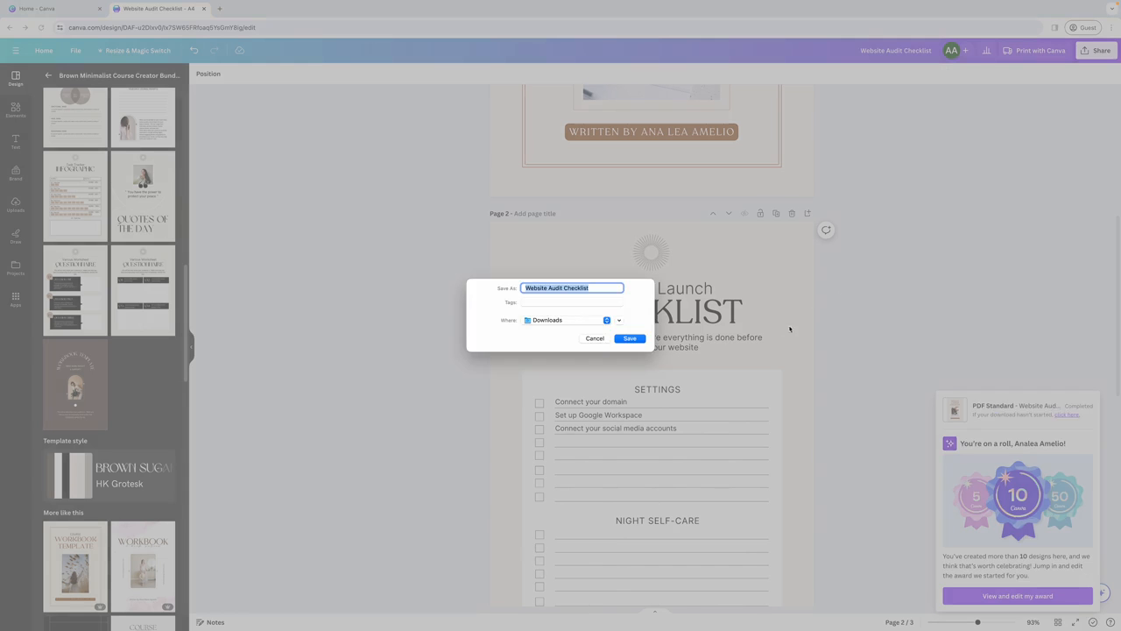
{"action": "key", "text": "Return"}
- Download all three pages again, this time as PNG images
{"action": "left_click", "coordinate": [1095, 51]}
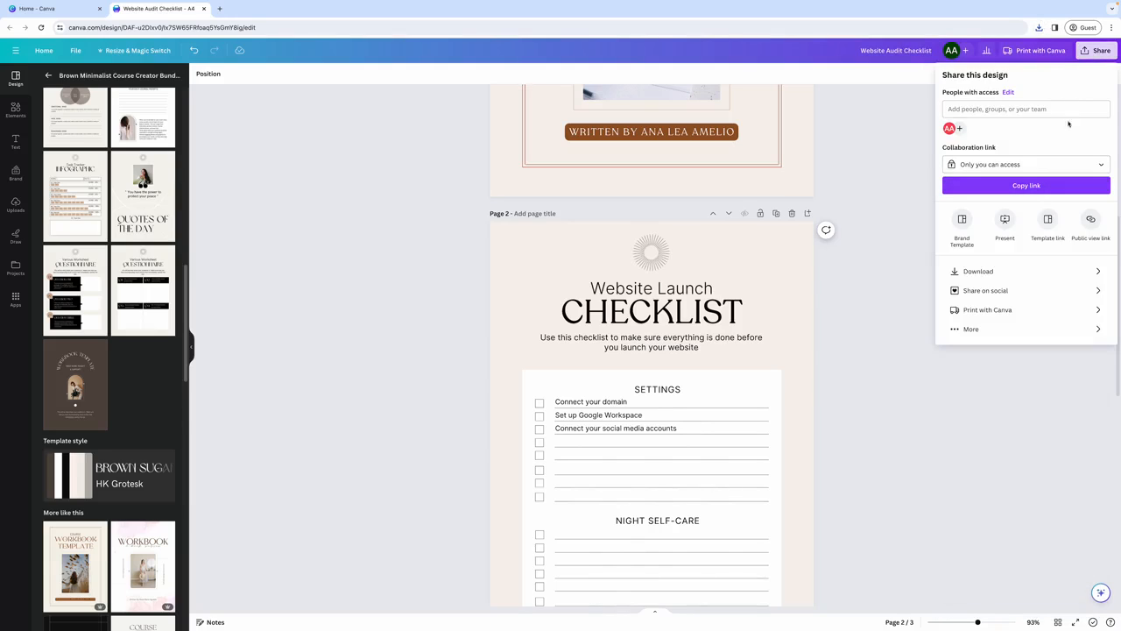
{"action": "left_click", "coordinate": [1059, 272]}
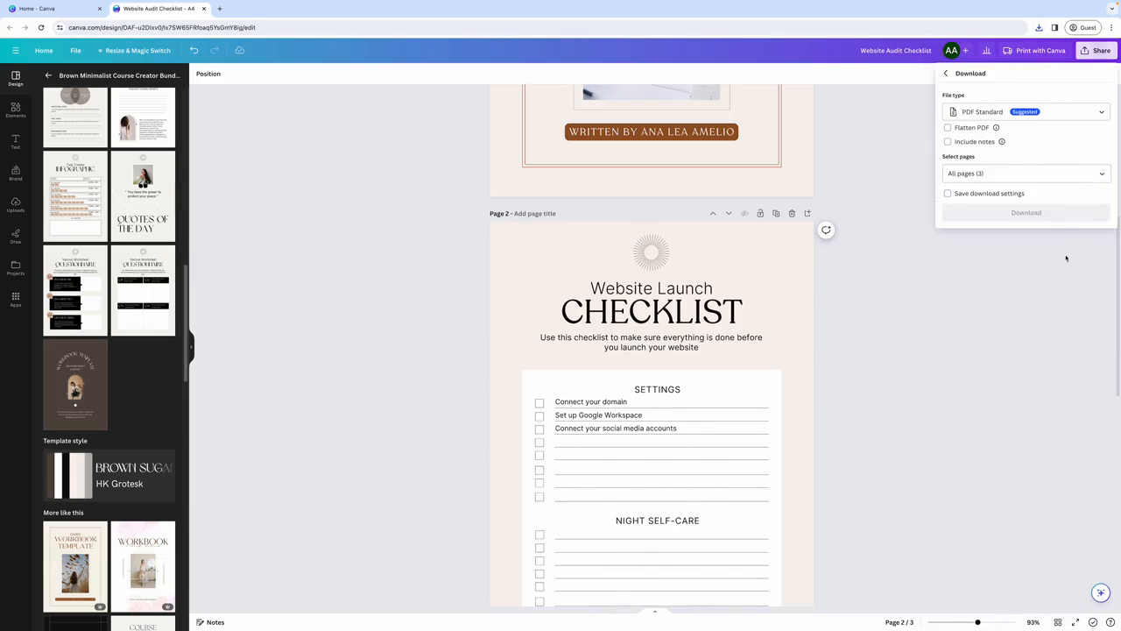
{"action": "left_click", "coordinate": [1062, 113]}
{"action": "left_click", "coordinate": [1003, 165]}
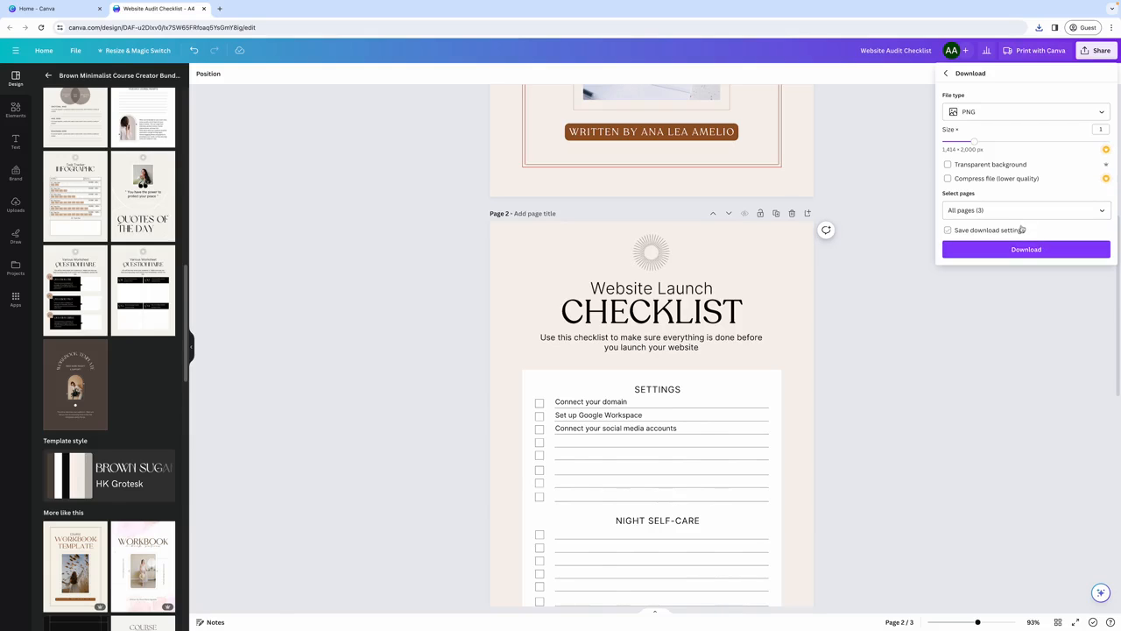
{"action": "left_click", "coordinate": [1021, 250]}
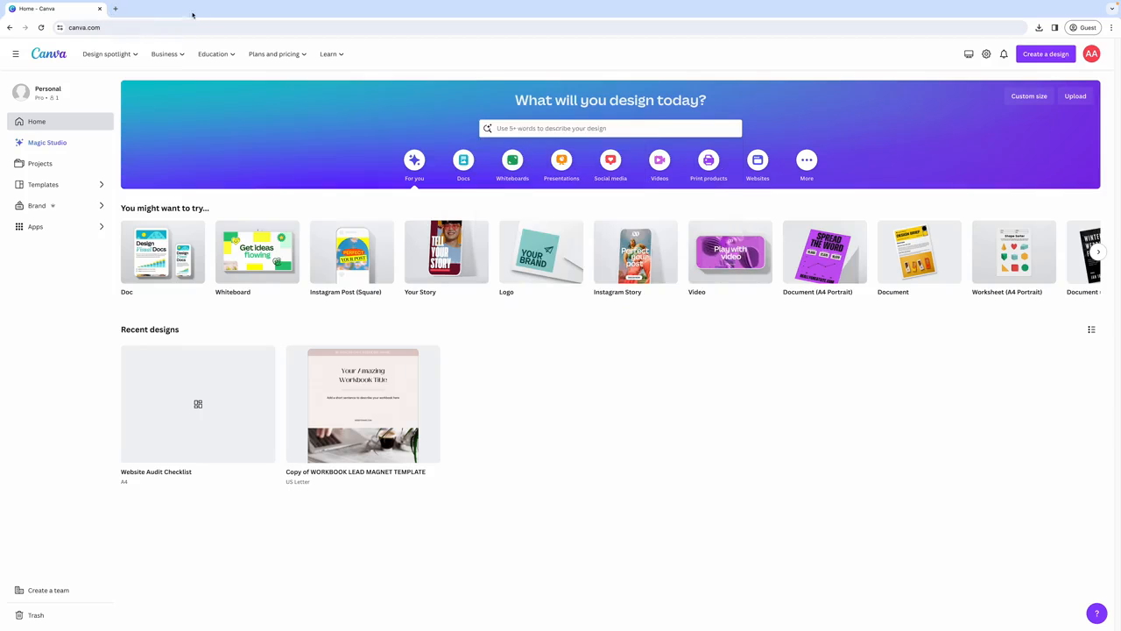
{"action": "mouse_move", "coordinate": [97, 63]}
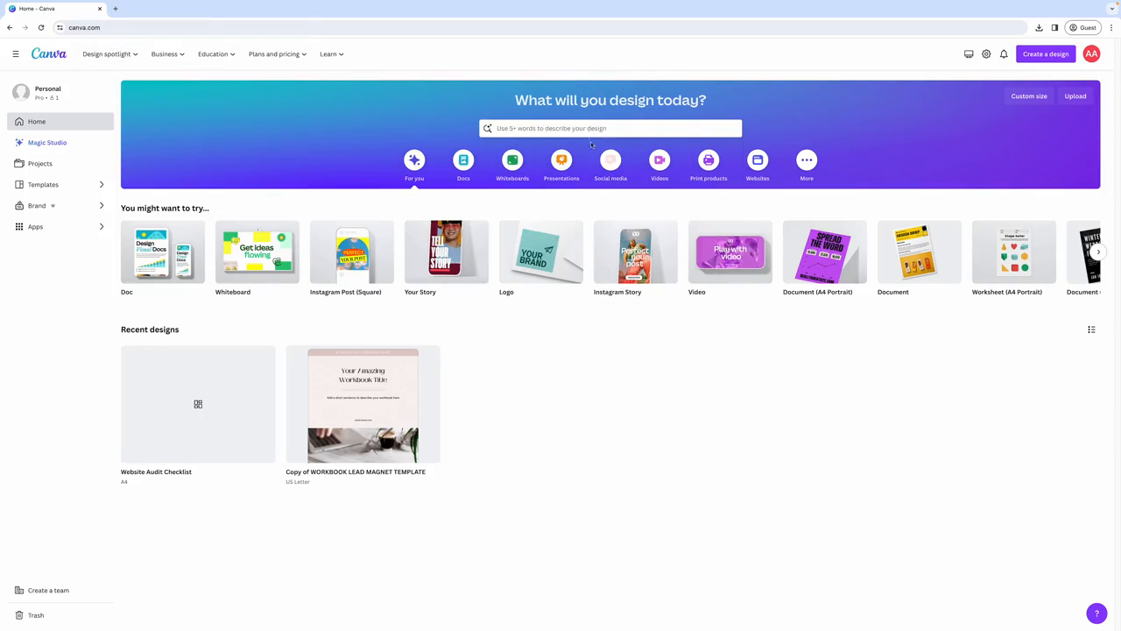
- Search templates for 'pdf mockup' and open the Free Guide lead magnet mockup template
{"action": "left_click", "coordinate": [585, 127]}
{"action": "type", "text": "pd"}
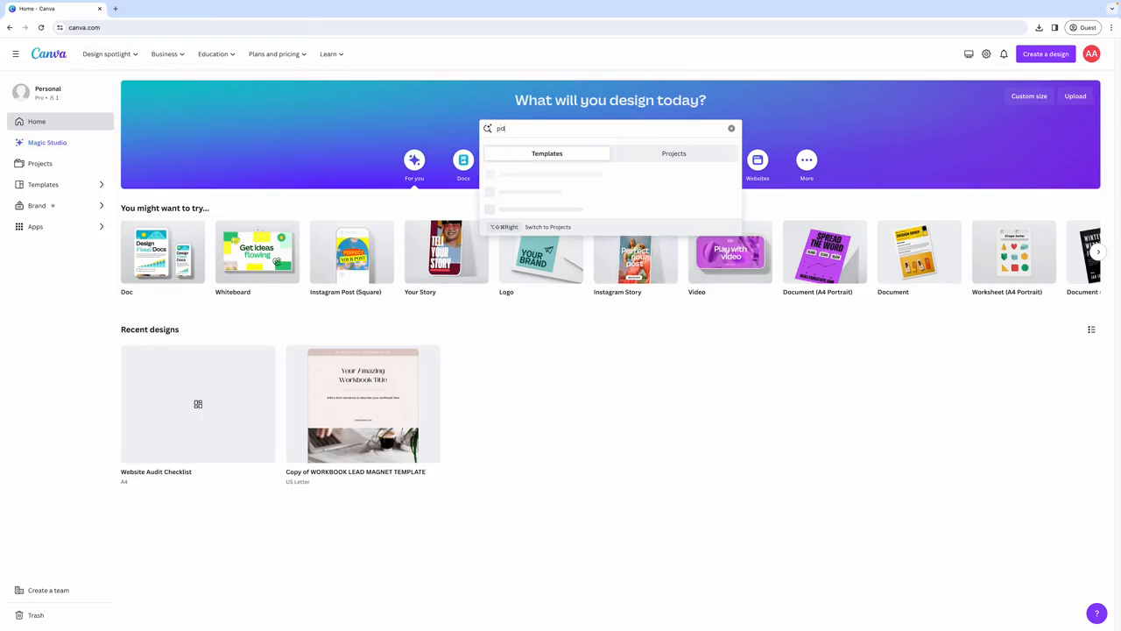
{"action": "type", "text": "f mockup"}
{"action": "key", "text": "Return"}
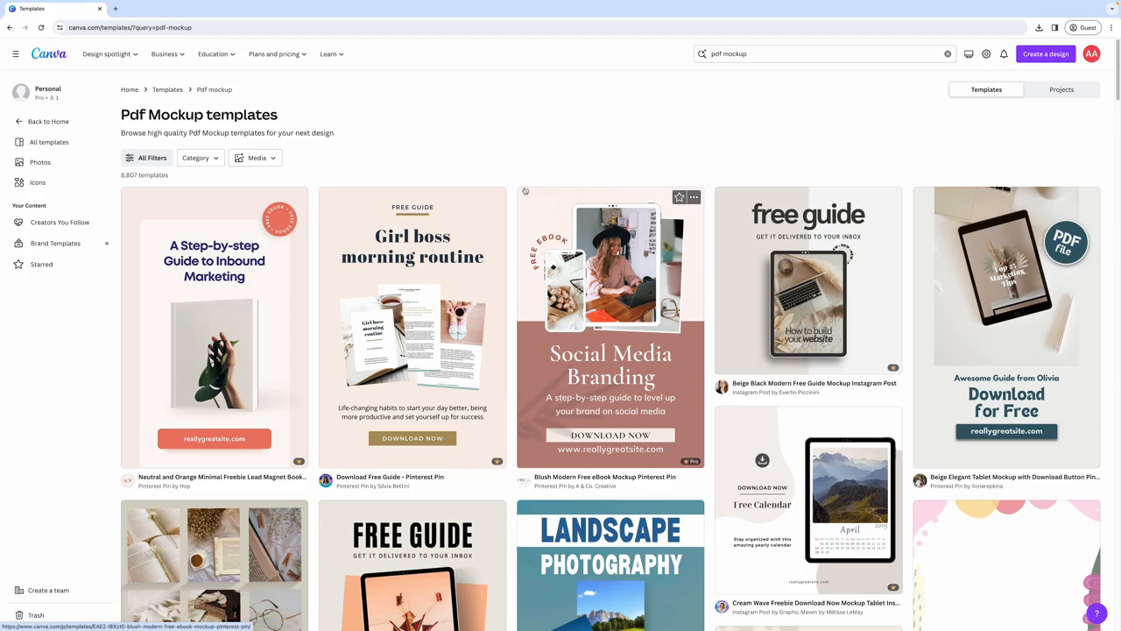
{"action": "scroll", "coordinate": [525, 191], "scroll_direction": "down", "scroll_amount": 8}
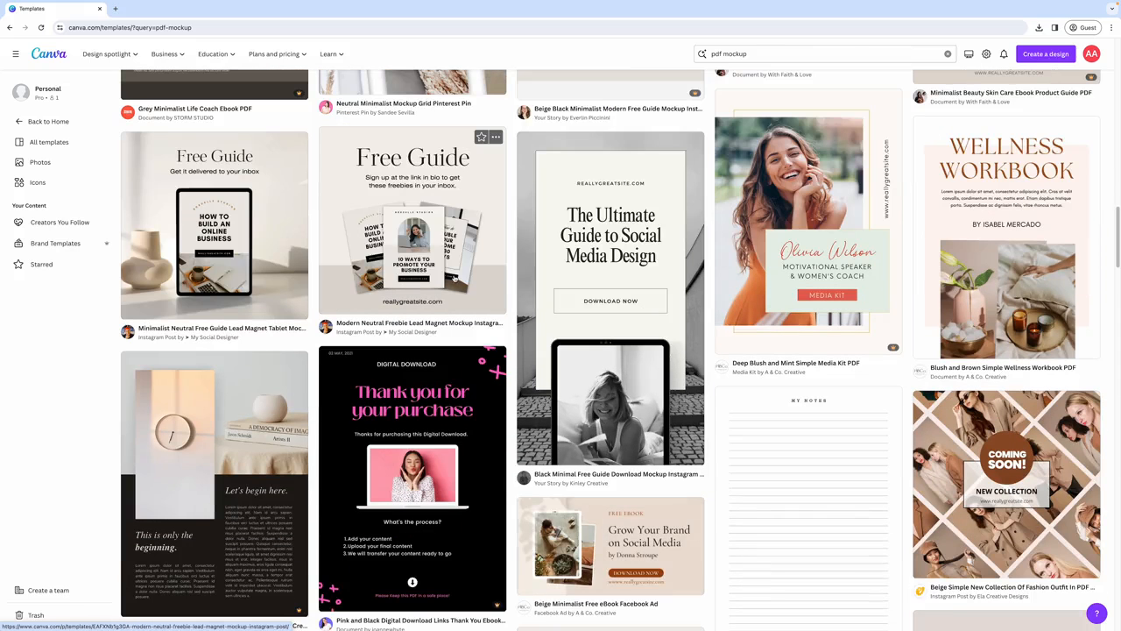
{"action": "scroll", "coordinate": [395, 243], "scroll_direction": "up", "scroll_amount": 1}
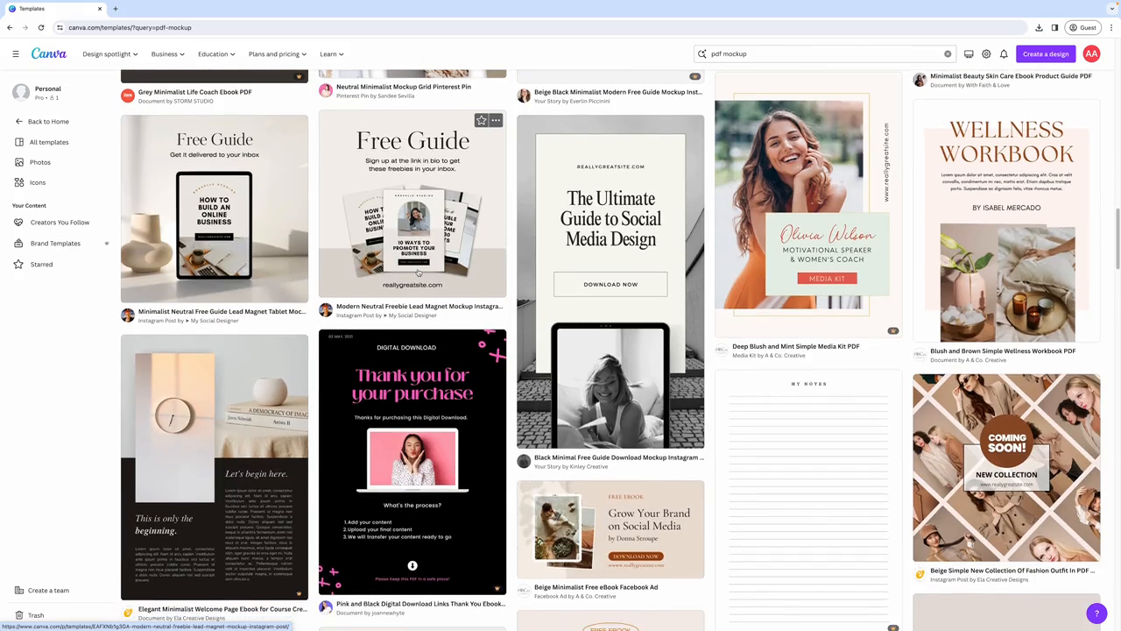
{"action": "left_click", "coordinate": [376, 190]}
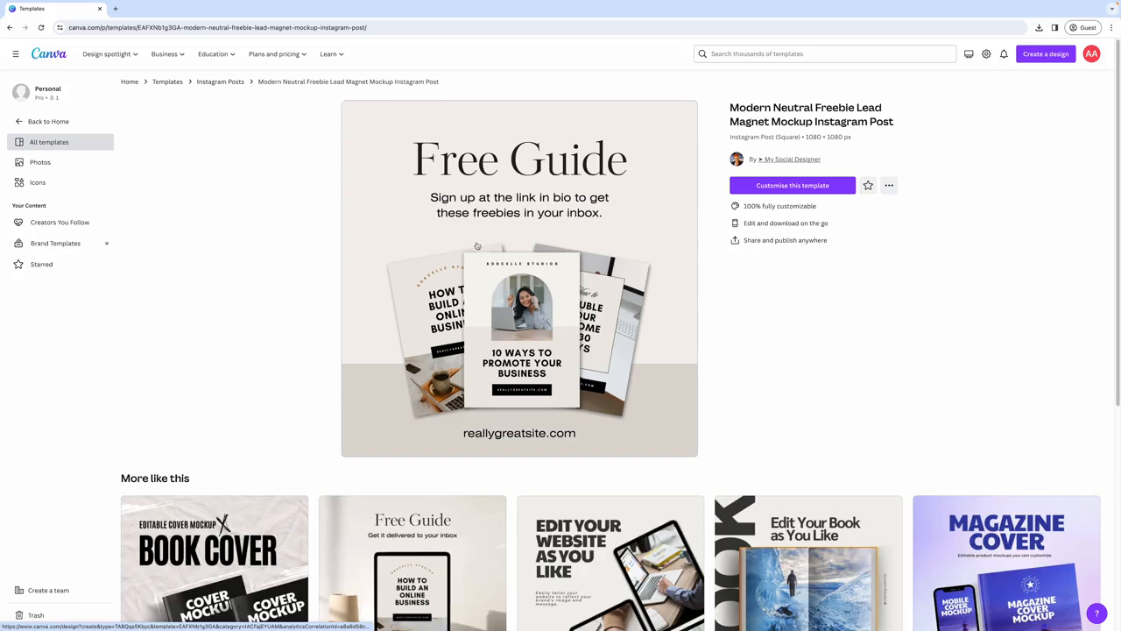
{"action": "left_click", "coordinate": [791, 186]}
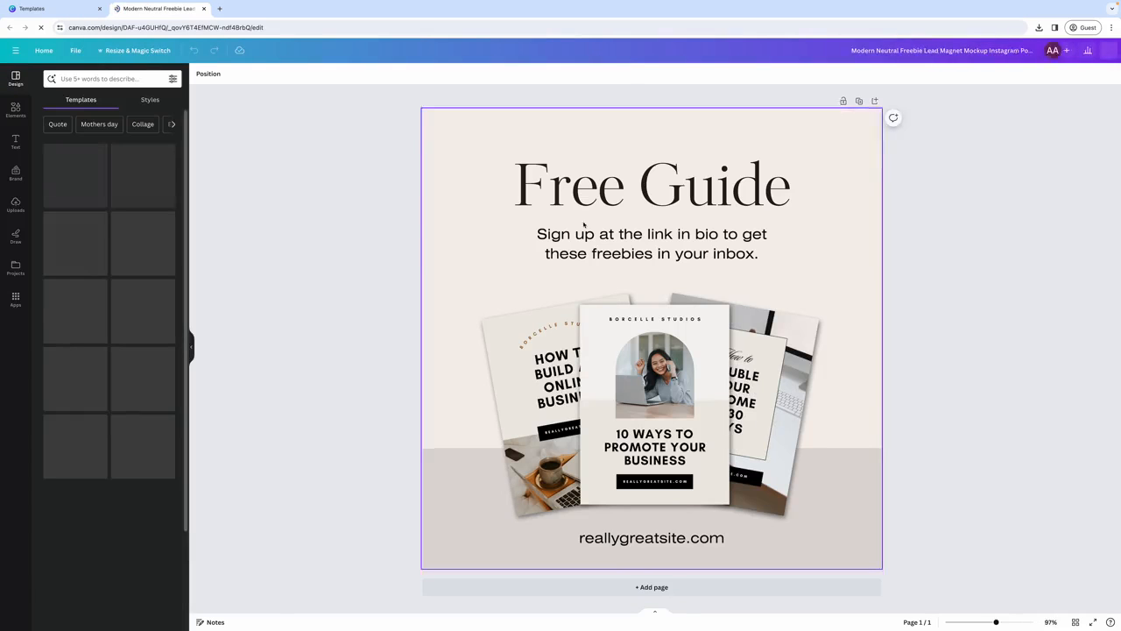
- Delete the Free Guide heading, sign-up heading and web address, and make the background white
{"action": "left_click", "coordinate": [603, 220]}
{"action": "key", "text": "Delete"}
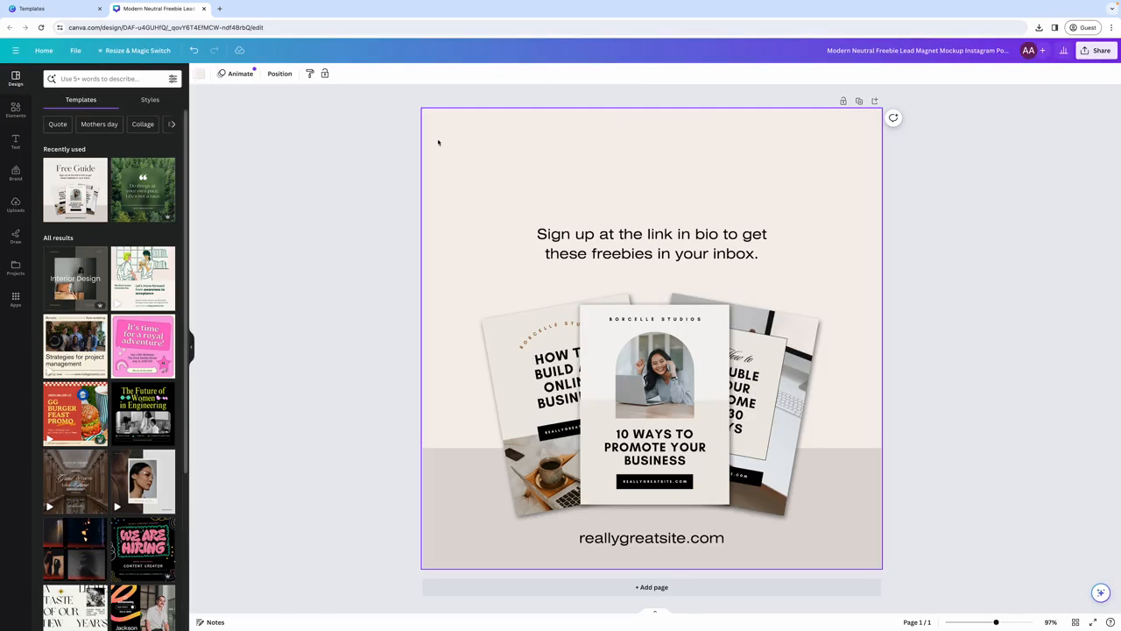
{"action": "left_click", "coordinate": [199, 76]}
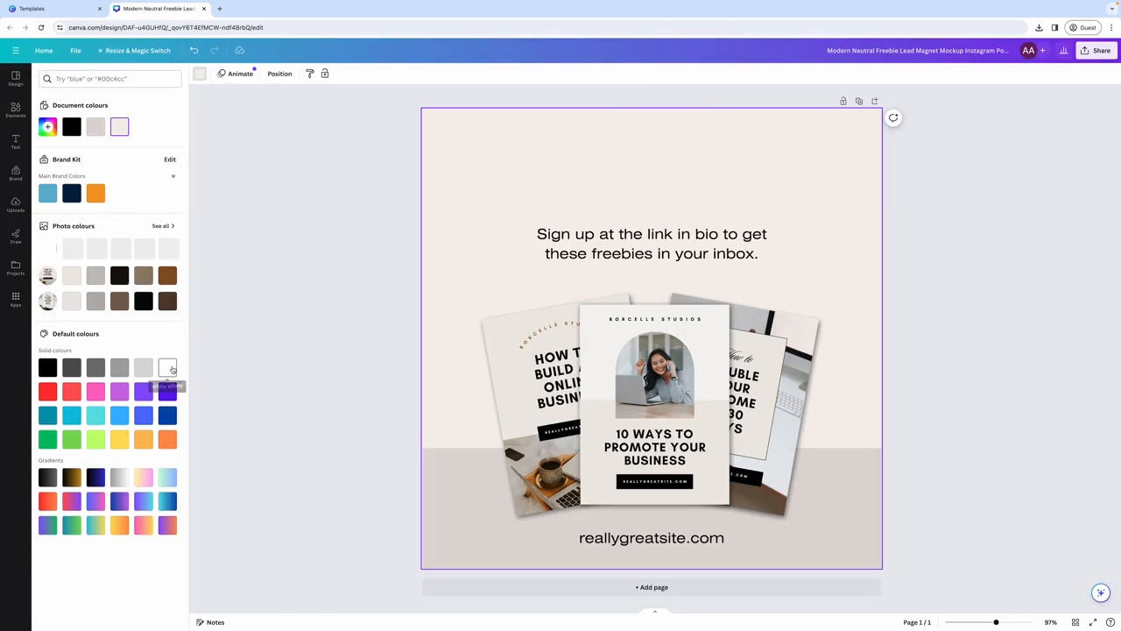
{"action": "left_click", "coordinate": [169, 368]}
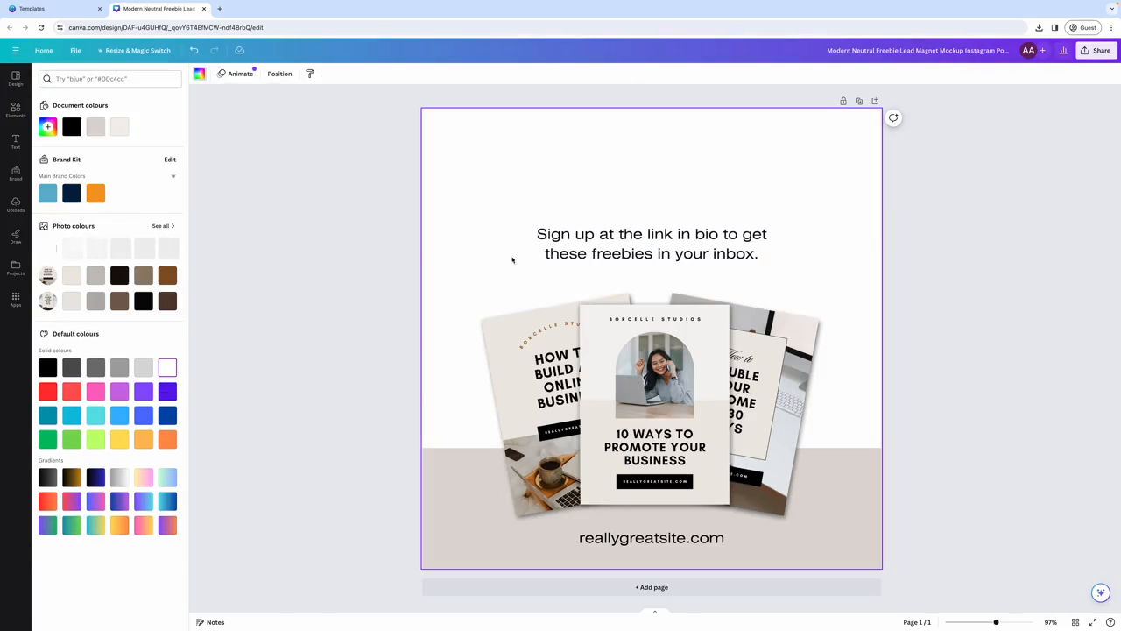
{"action": "left_click", "coordinate": [524, 238]}
{"action": "key", "text": "Delete"}
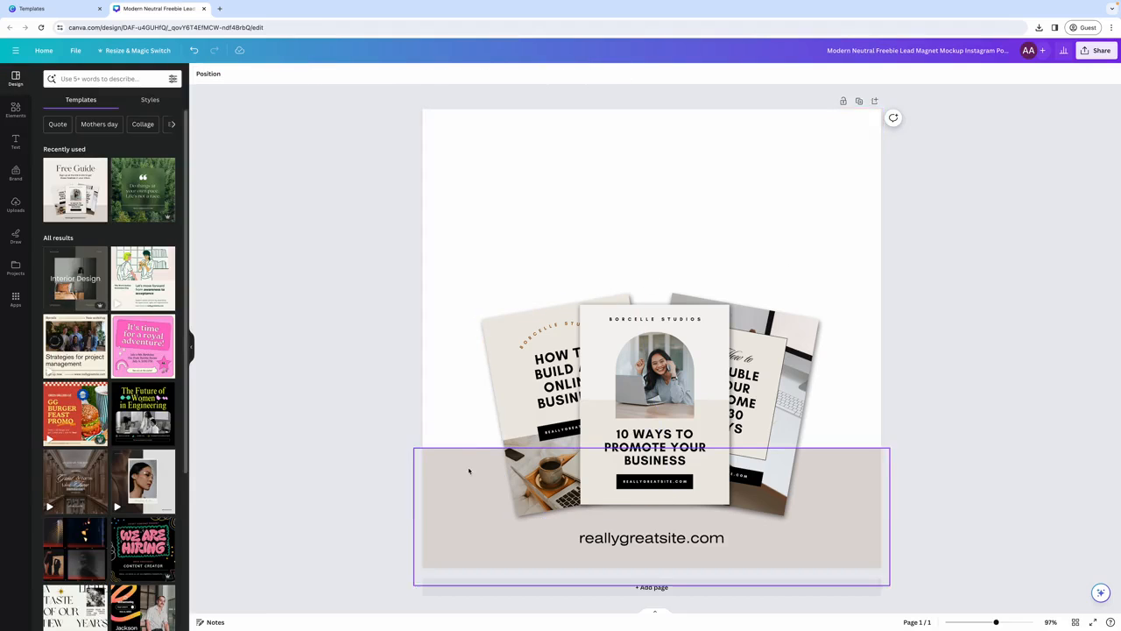
{"action": "left_click", "coordinate": [630, 538]}
{"action": "key", "text": "Delete"}
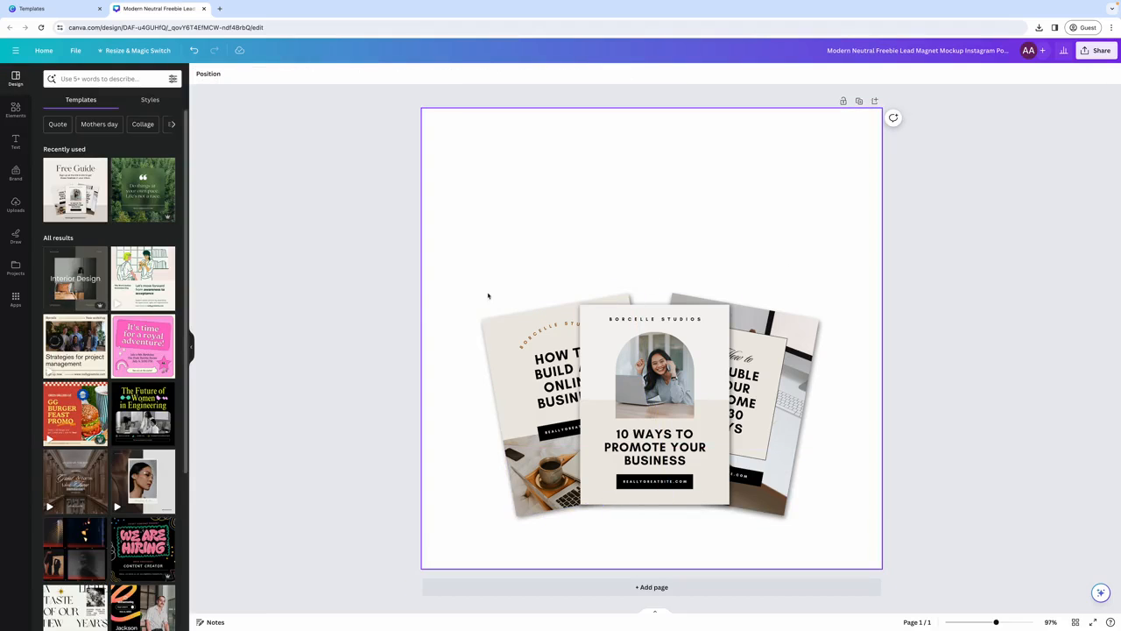
- Select the three mockup images together and move them to the page centre
{"action": "left_click_drag", "start_coordinate": [500, 225], "coordinate": [895, 570]}
{"action": "left_click_drag", "start_coordinate": [701, 438], "coordinate": [670, 354]}
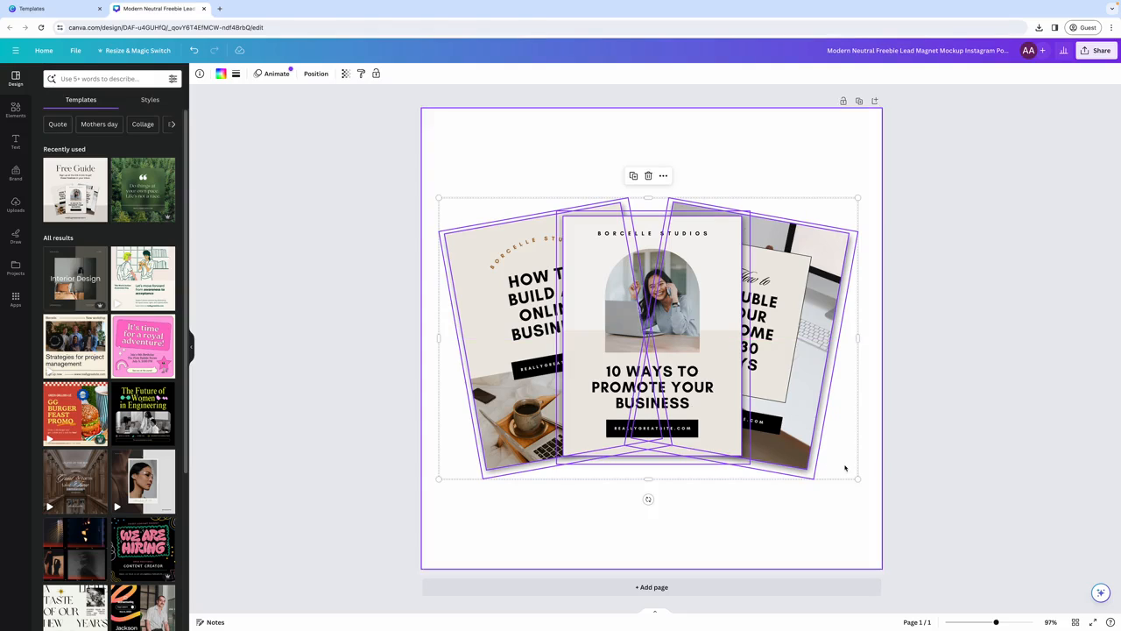
{"action": "left_click", "coordinate": [863, 488]}
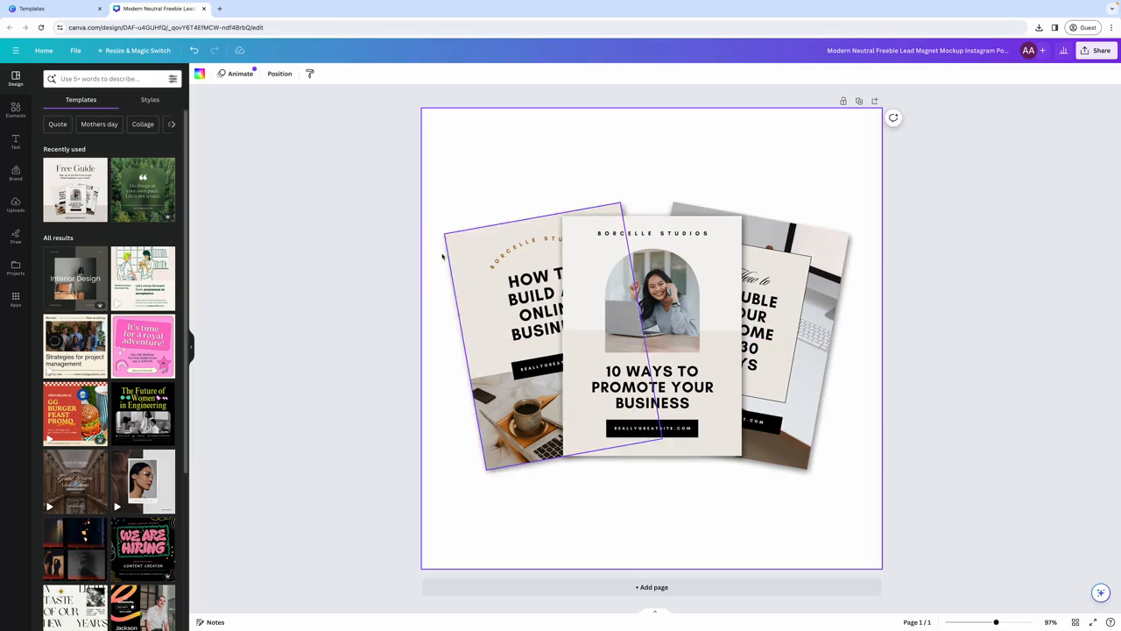
- Upload page images 1.png to 3.png from the Website Audit Checklist folder
{"action": "left_click", "coordinate": [15, 205]}
{"action": "left_click", "coordinate": [130, 106]}
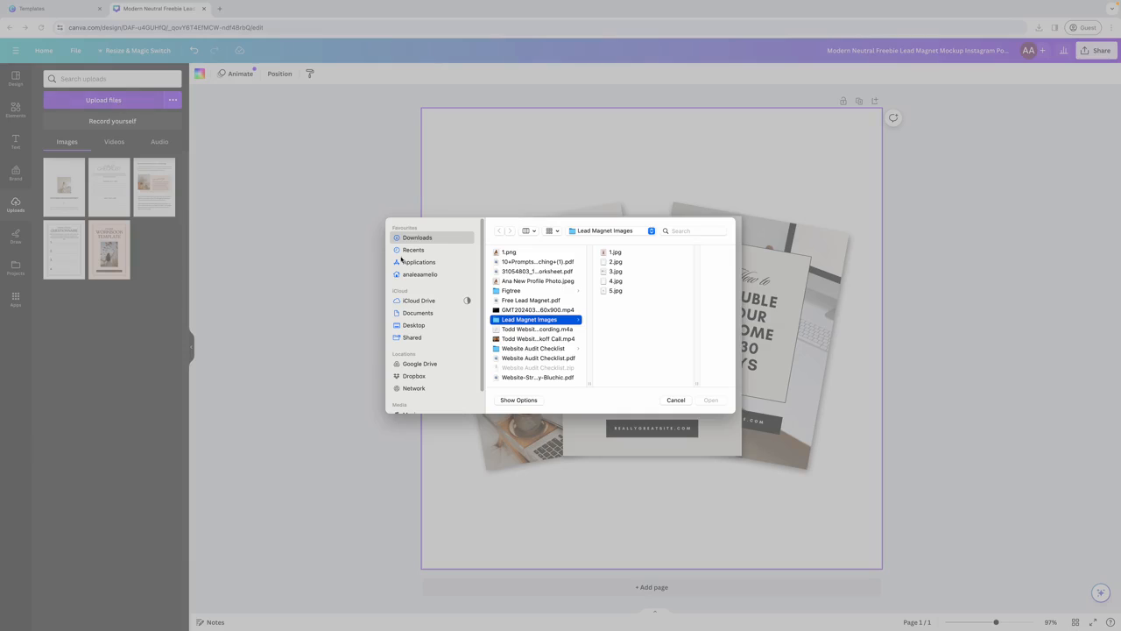
{"action": "left_click", "coordinate": [528, 348]}
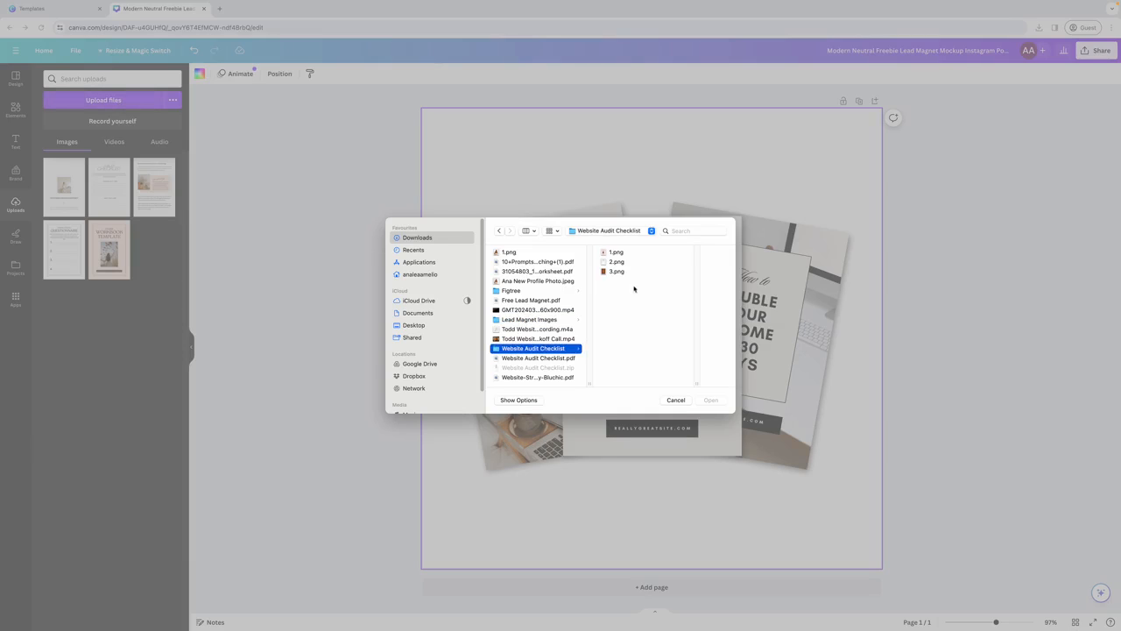
{"action": "left_click_drag", "start_coordinate": [635, 254], "coordinate": [638, 278]}
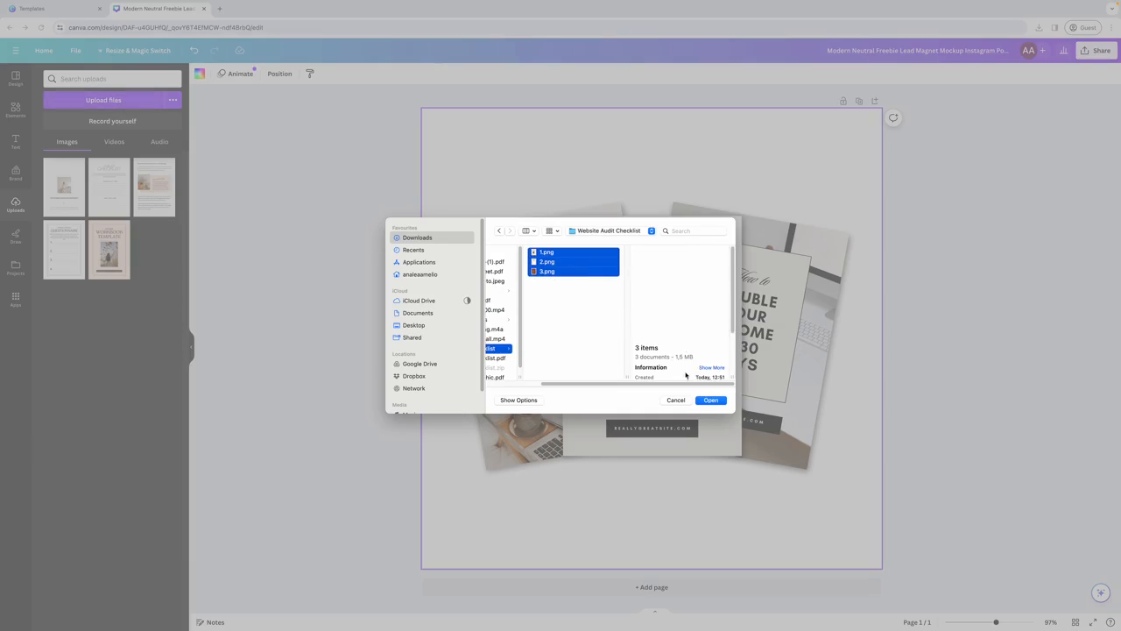
{"action": "left_click", "coordinate": [709, 400]}
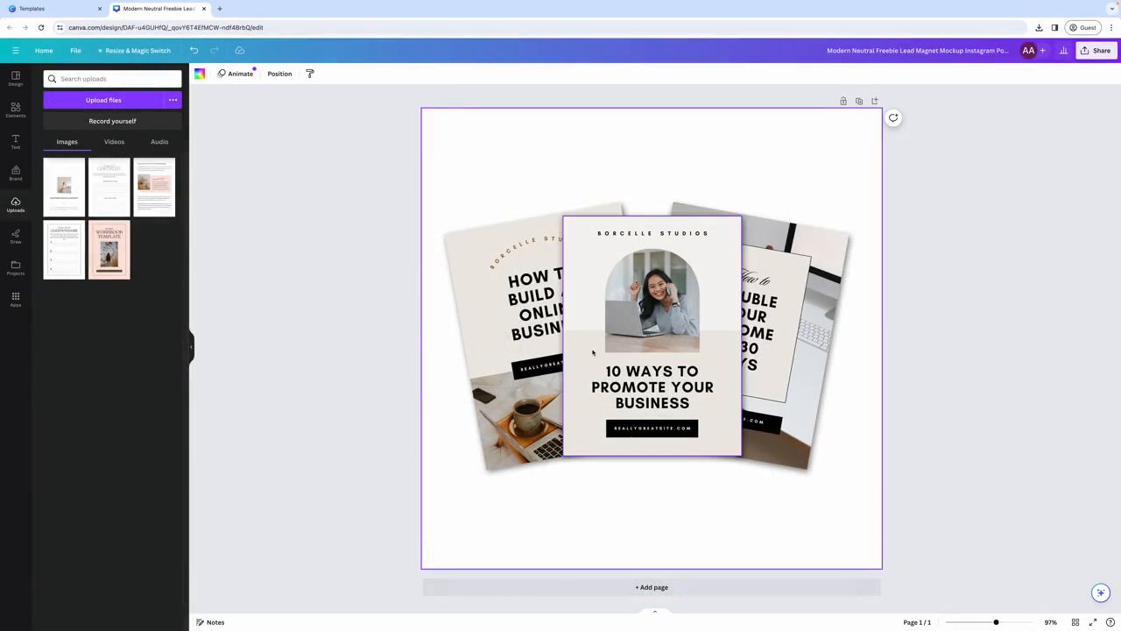
- Place the checklist cover, checklist page and brown workbook into the centre, left and right frames
{"action": "left_click_drag", "start_coordinate": [108, 187], "coordinate": [589, 285]}
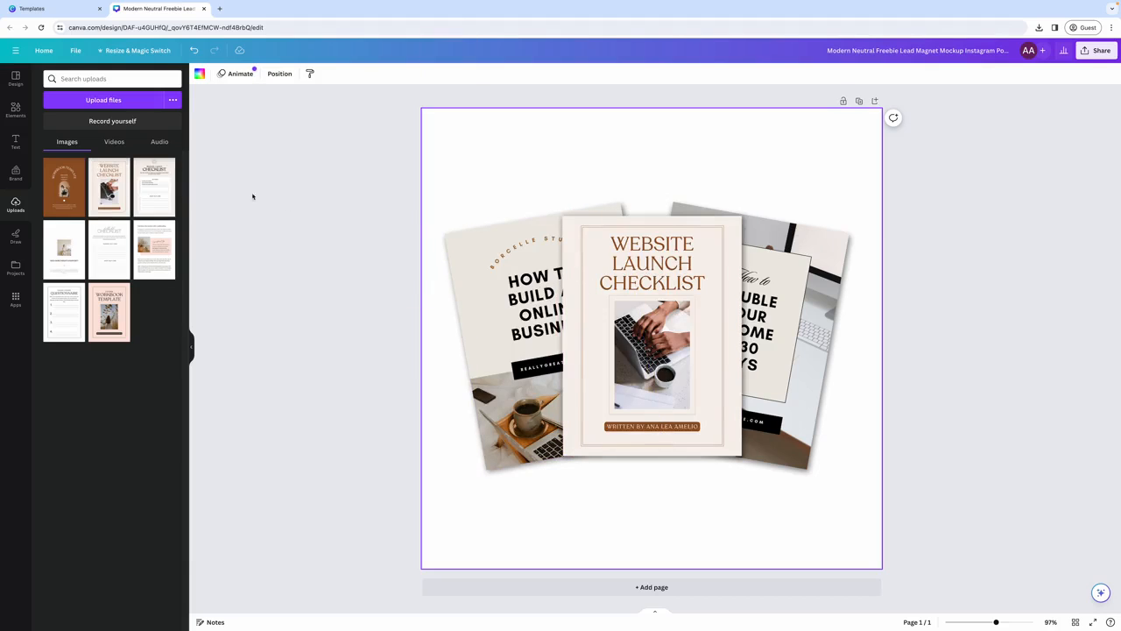
{"action": "left_click_drag", "start_coordinate": [171, 189], "coordinate": [490, 280]}
{"action": "left_click_drag", "start_coordinate": [64, 187], "coordinate": [770, 294]}
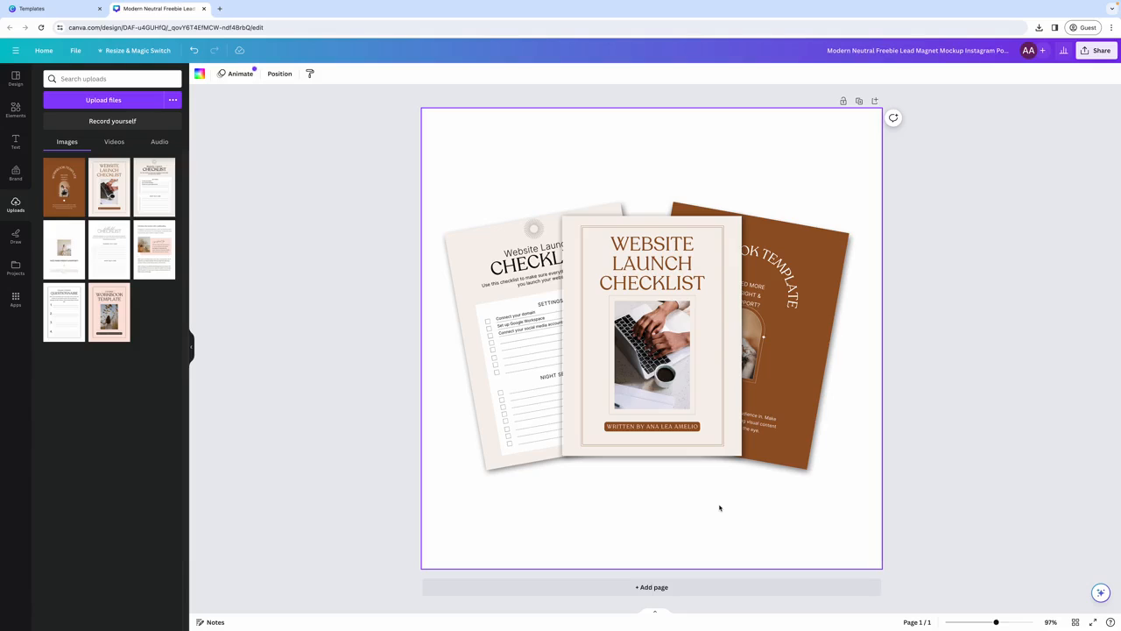
{"action": "left_click", "coordinate": [1094, 50]}
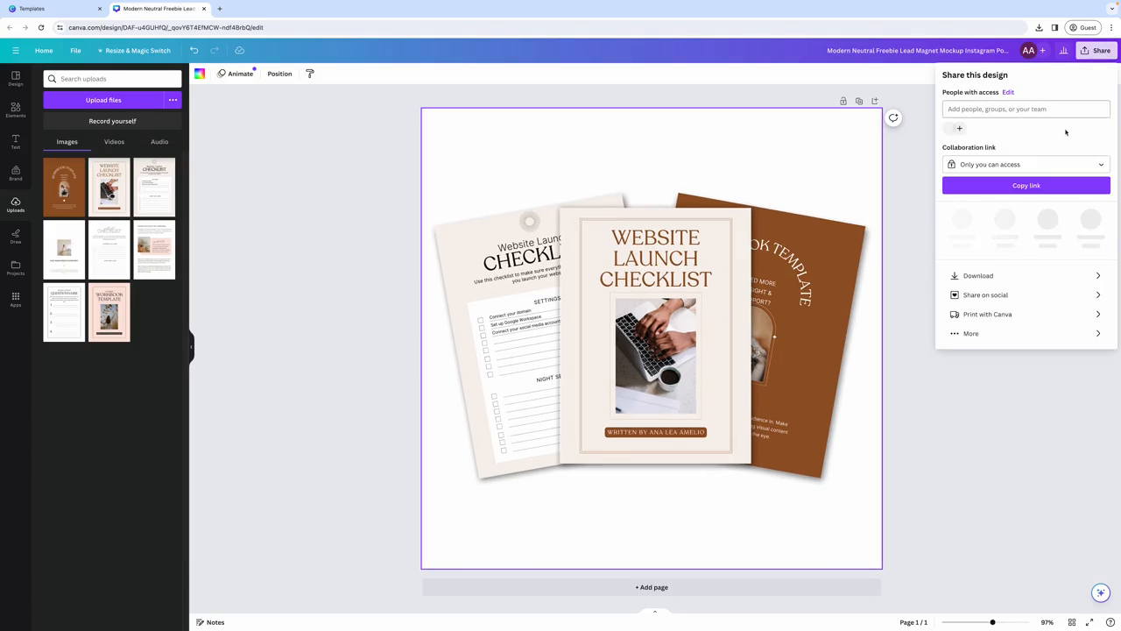
- Download the mockup as a transparent-background PNG and save it to Downloads
{"action": "left_click", "coordinate": [1041, 271]}
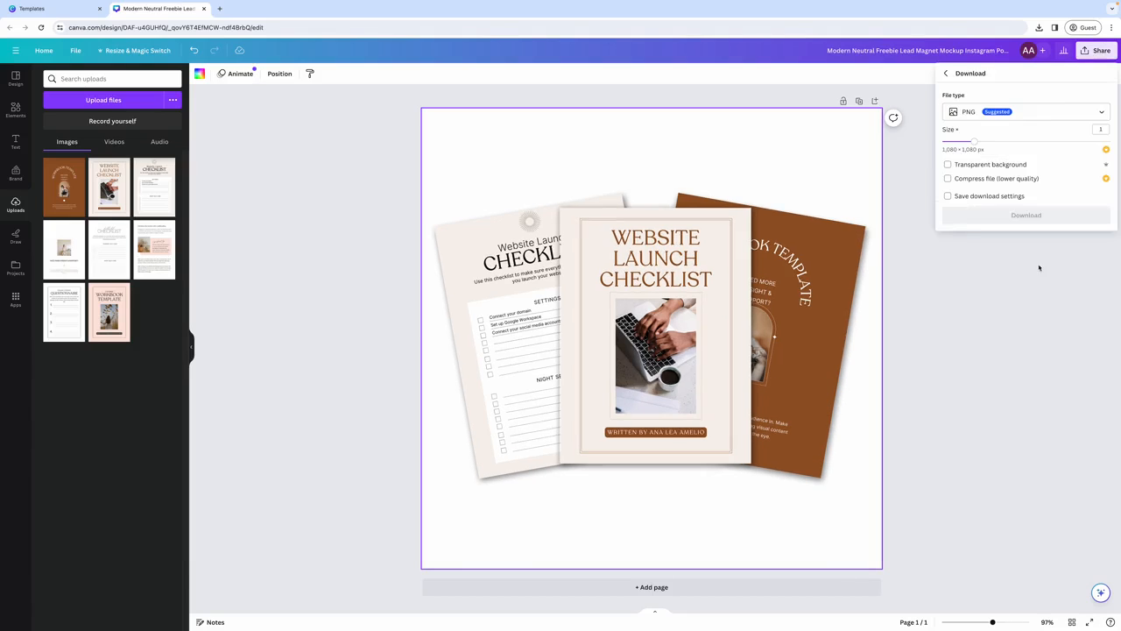
{"action": "left_click", "coordinate": [984, 169]}
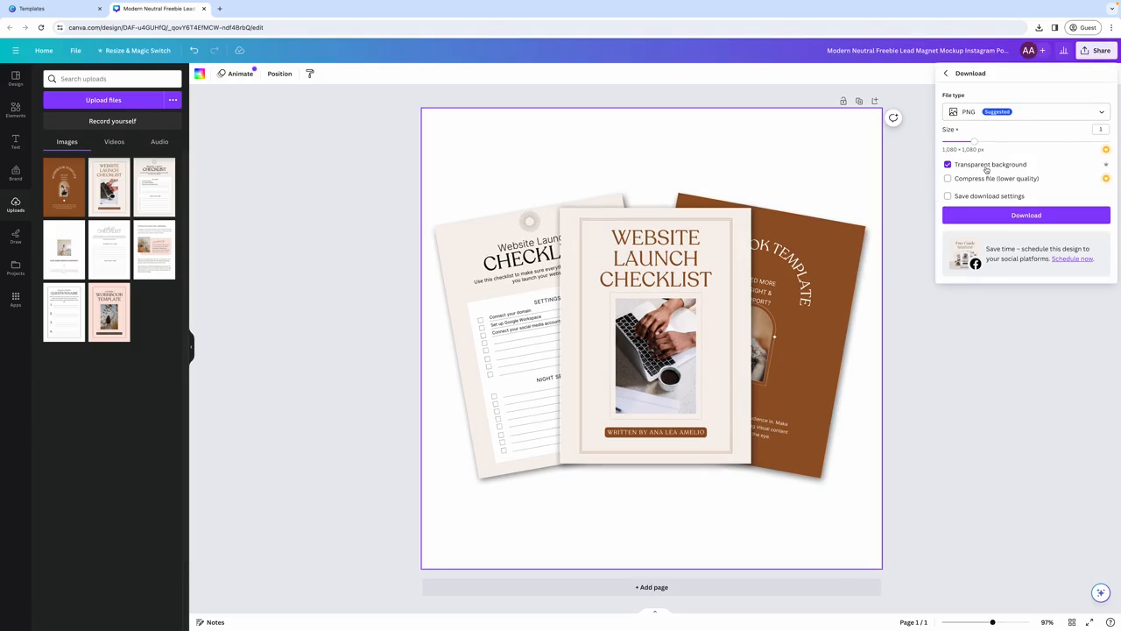
{"action": "left_click", "coordinate": [1036, 213]}
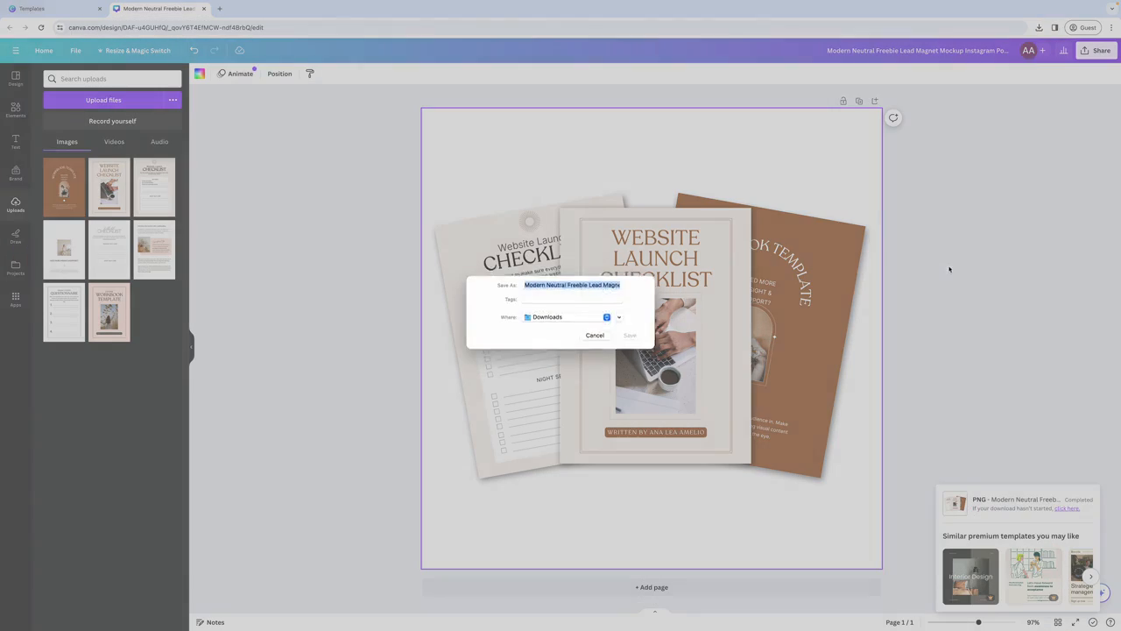
{"action": "key", "text": "Return"}
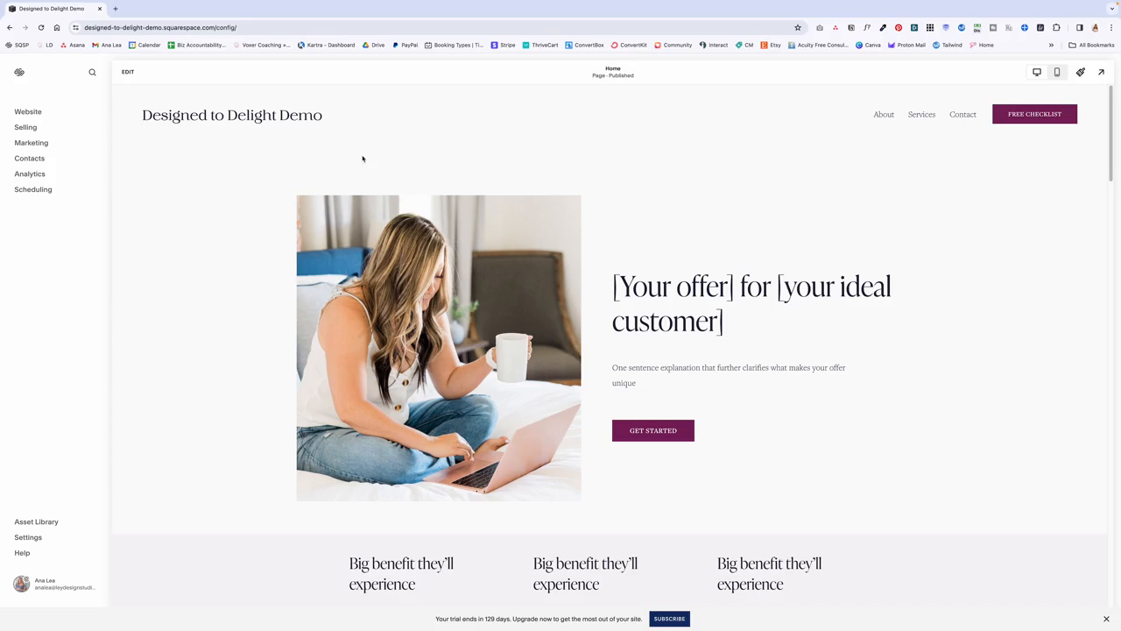
- Add a blank Not Linked page named 'Website Launch Checklist Landing Page'
{"action": "left_click", "coordinate": [43, 118]}
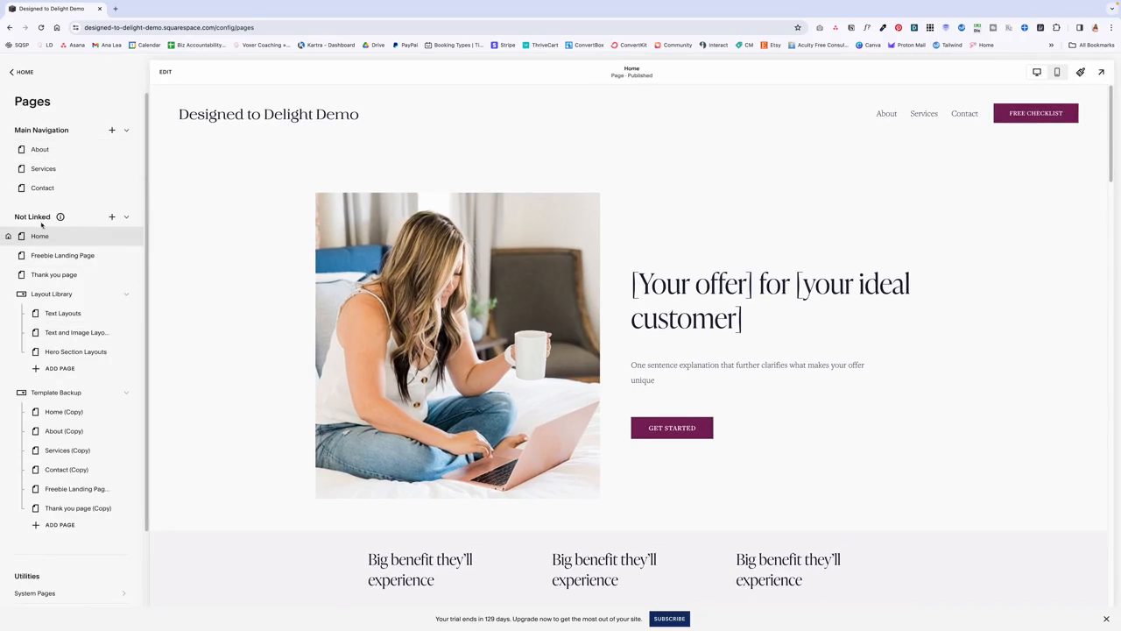
{"action": "left_click", "coordinate": [112, 219]}
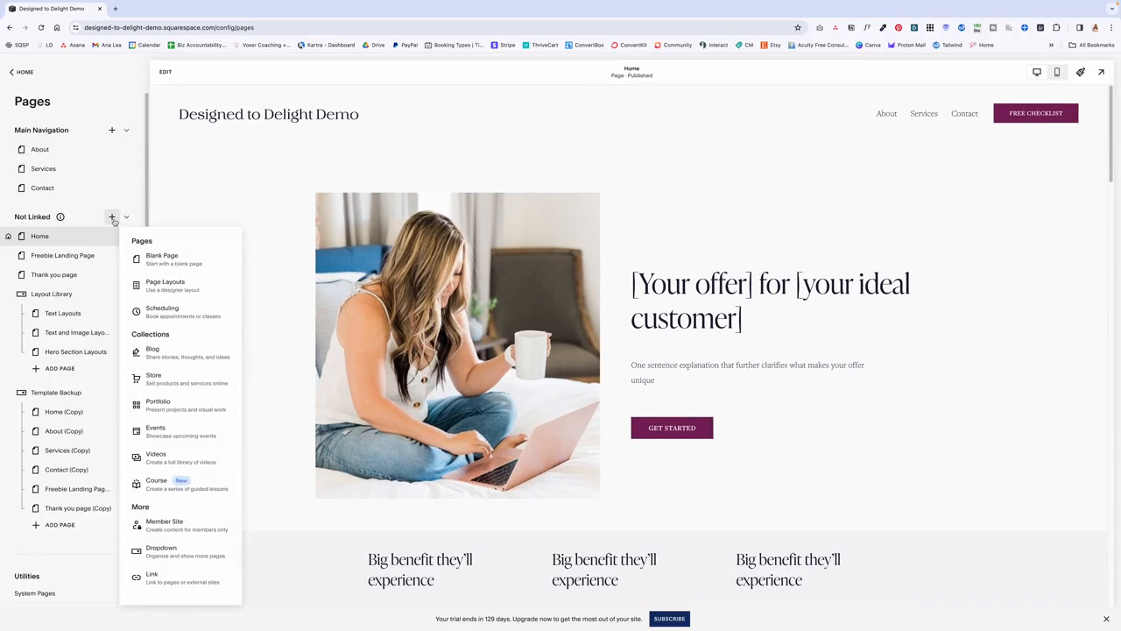
{"action": "left_click", "coordinate": [156, 259]}
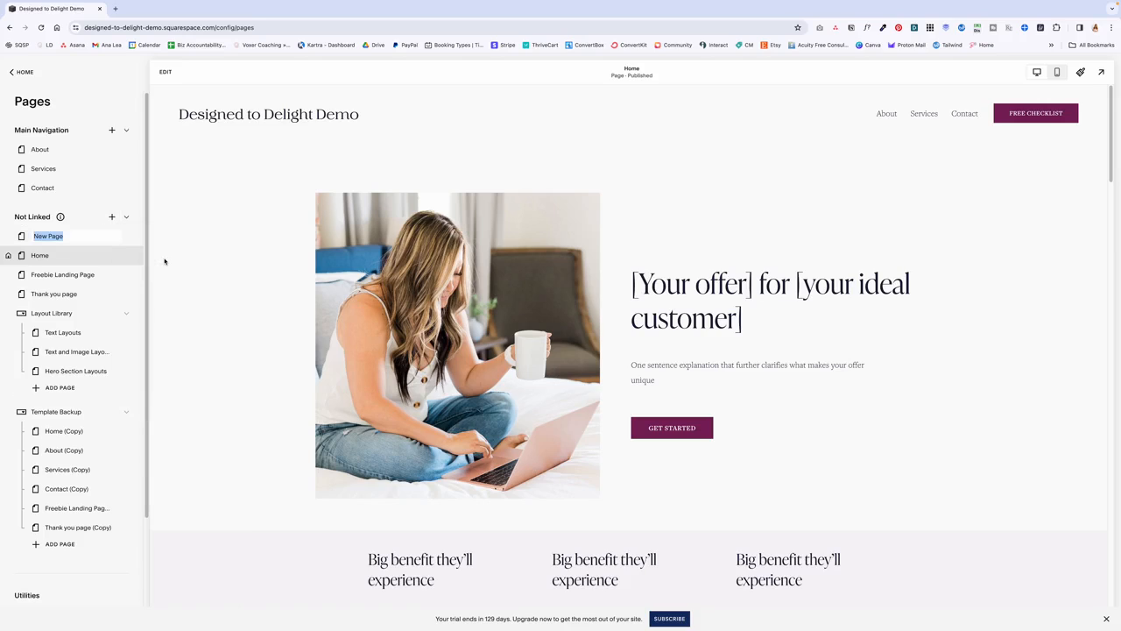
{"action": "type", "text": "Websit"}
{"action": "type", "text": "e Launch Checklist Landing Page"}
{"action": "key", "text": "Return"}
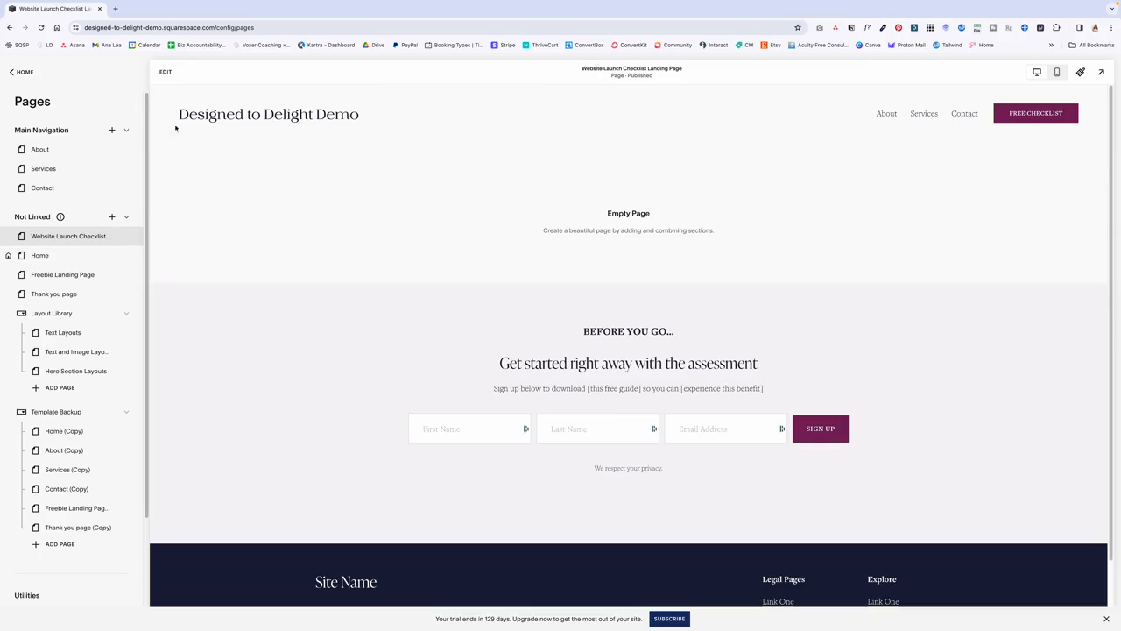
- Add a blank section containing a text block to the new page
{"action": "left_click", "coordinate": [166, 72]}
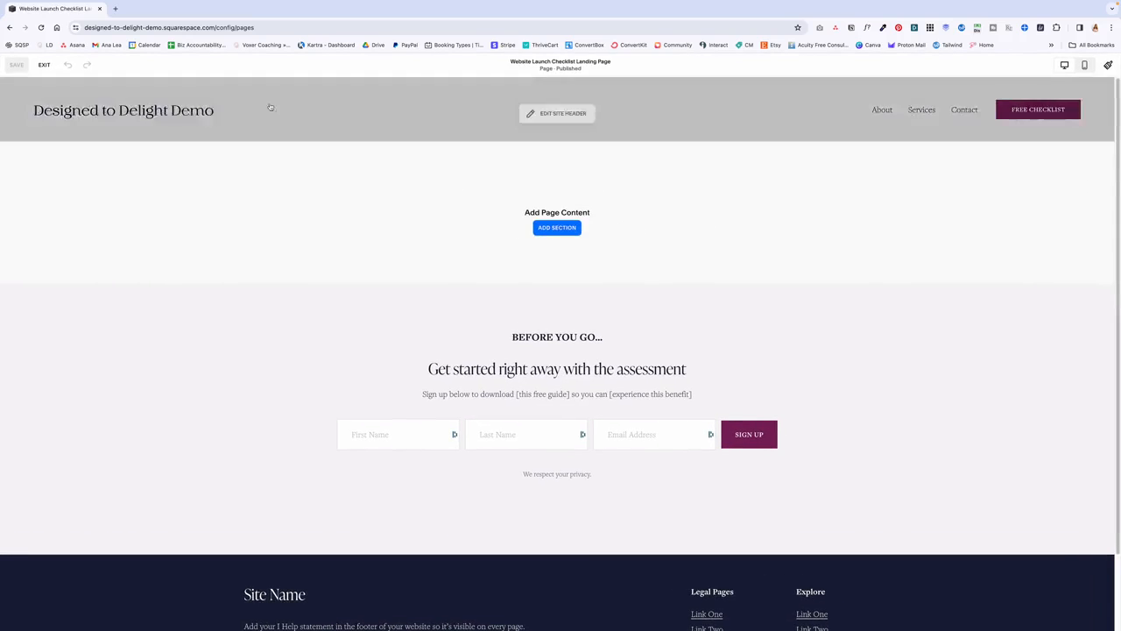
{"action": "left_click", "coordinate": [548, 227]}
{"action": "left_click", "coordinate": [318, 271]}
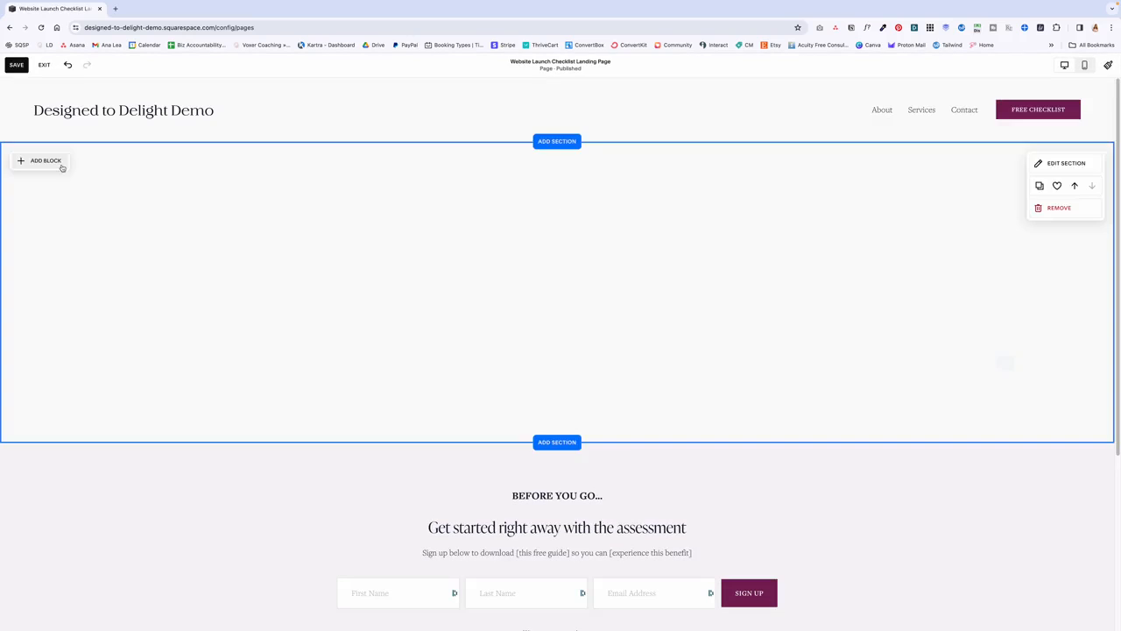
{"action": "left_click", "coordinate": [61, 166]}
{"action": "left_click", "coordinate": [78, 219]}
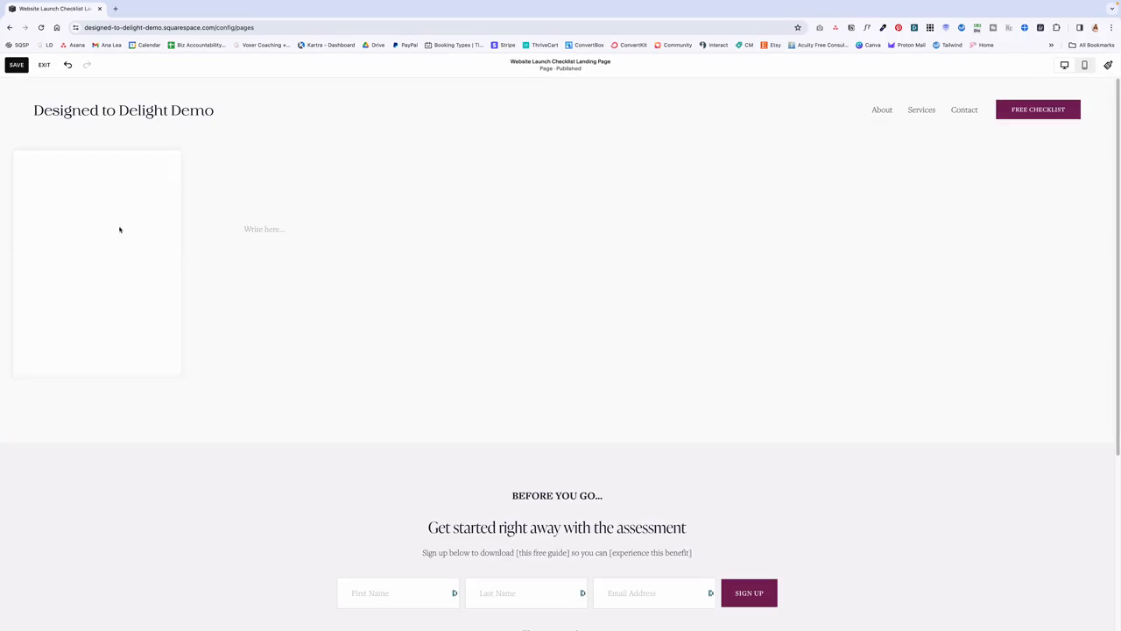
- Write the title 'Free Download: Website Launch Checklist' as Heading 1 on one line
{"action": "left_click", "coordinate": [268, 236]}
{"action": "type", "text": "Free Download: W"}
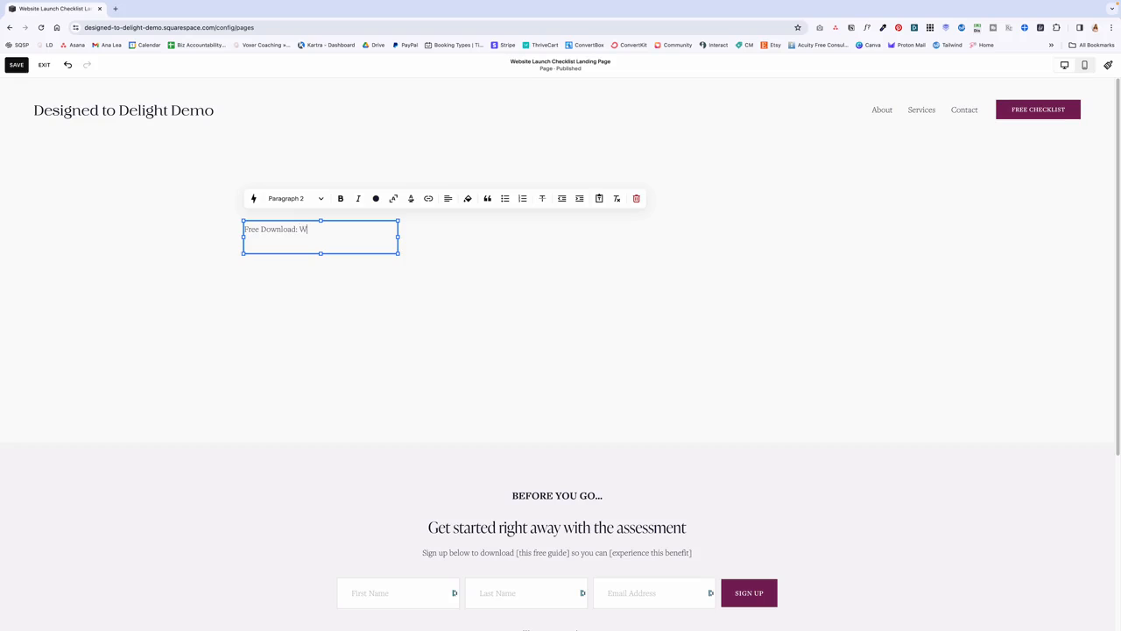
{"action": "type", "text": "ebsite Launch Checklist"}
{"action": "key", "text": "super+a"}
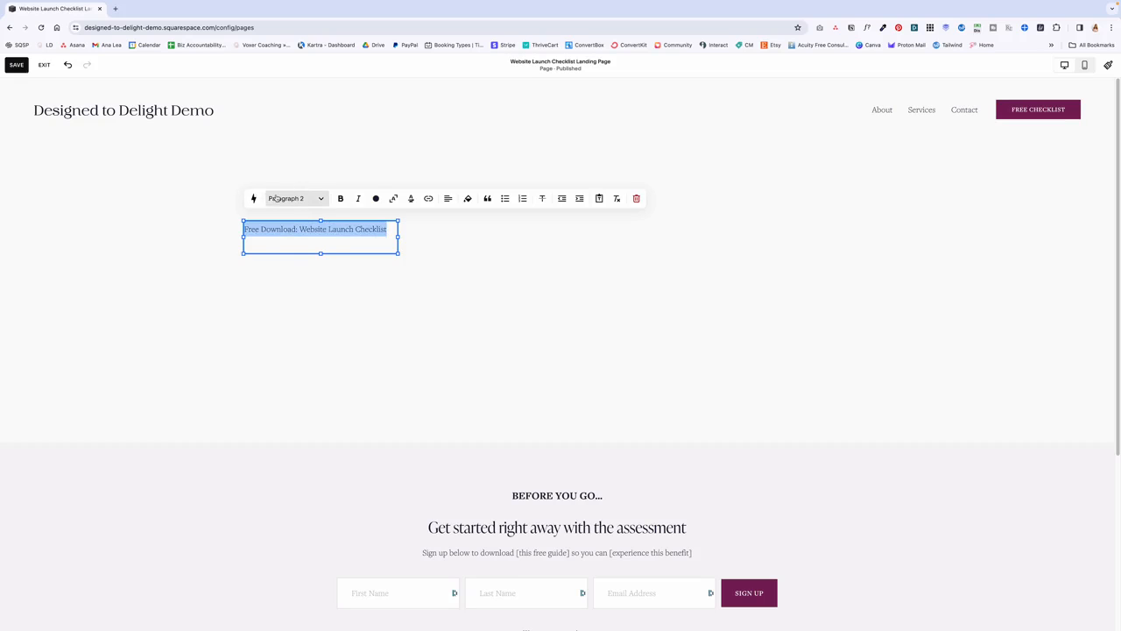
{"action": "left_click", "coordinate": [293, 198]}
{"action": "left_click", "coordinate": [300, 219]}
{"action": "left_click_drag", "start_coordinate": [398, 304], "coordinate": [703, 268]}
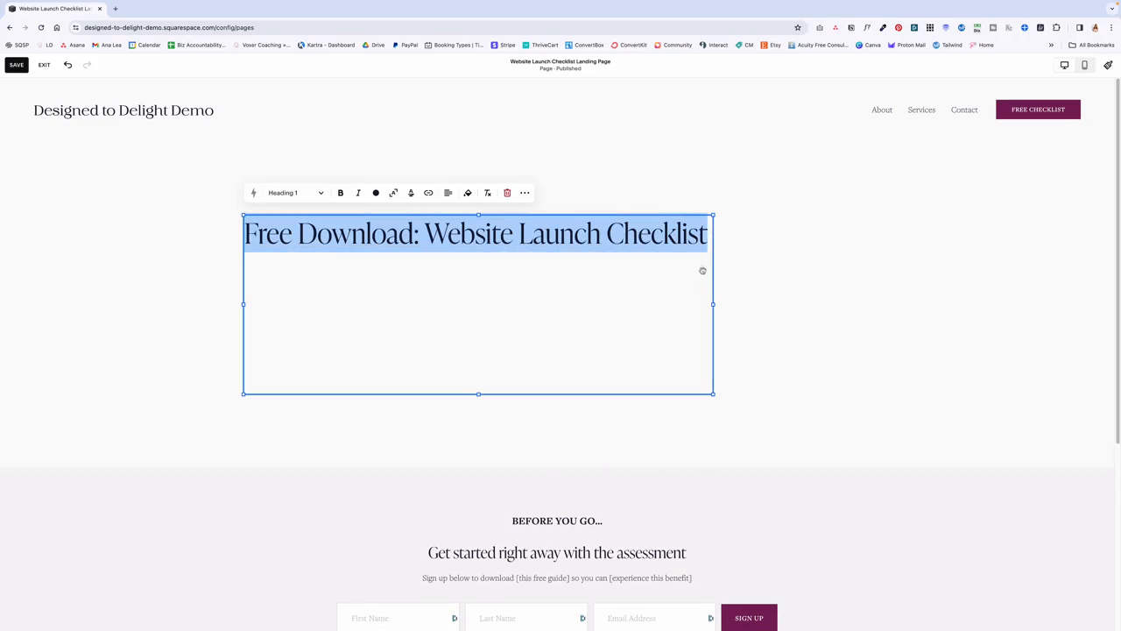
{"action": "key", "text": "BackSpace"}
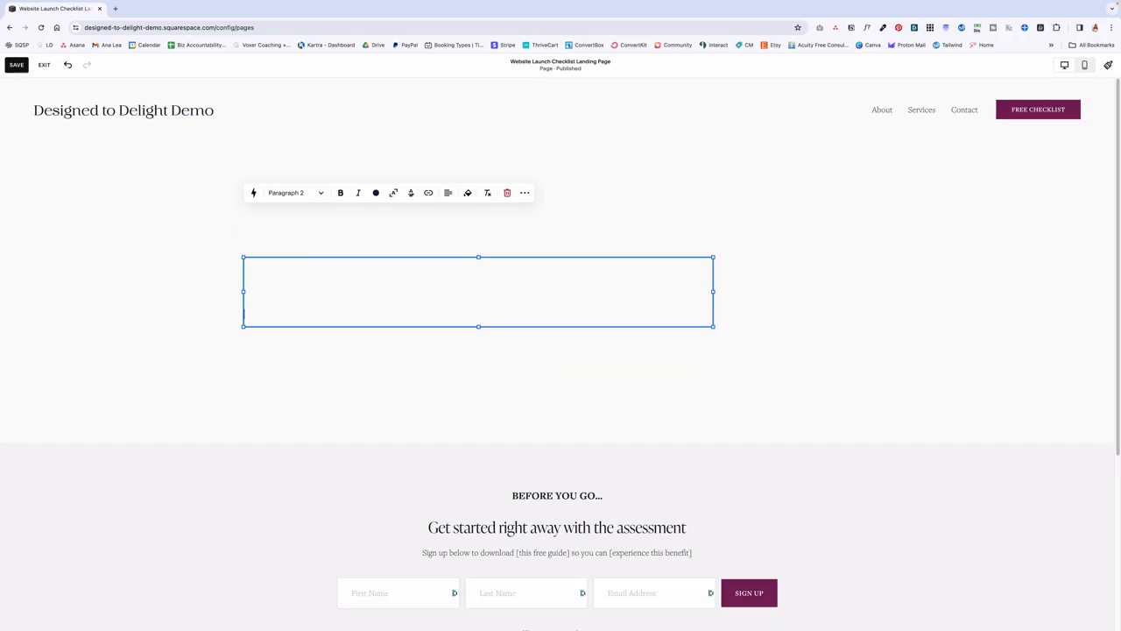
{"action": "key", "text": "super+z"}
- Add the launch-checklist description in Paragraph 1, centre the block, and add a newsletter block
{"action": "type", "text": "Download this"}
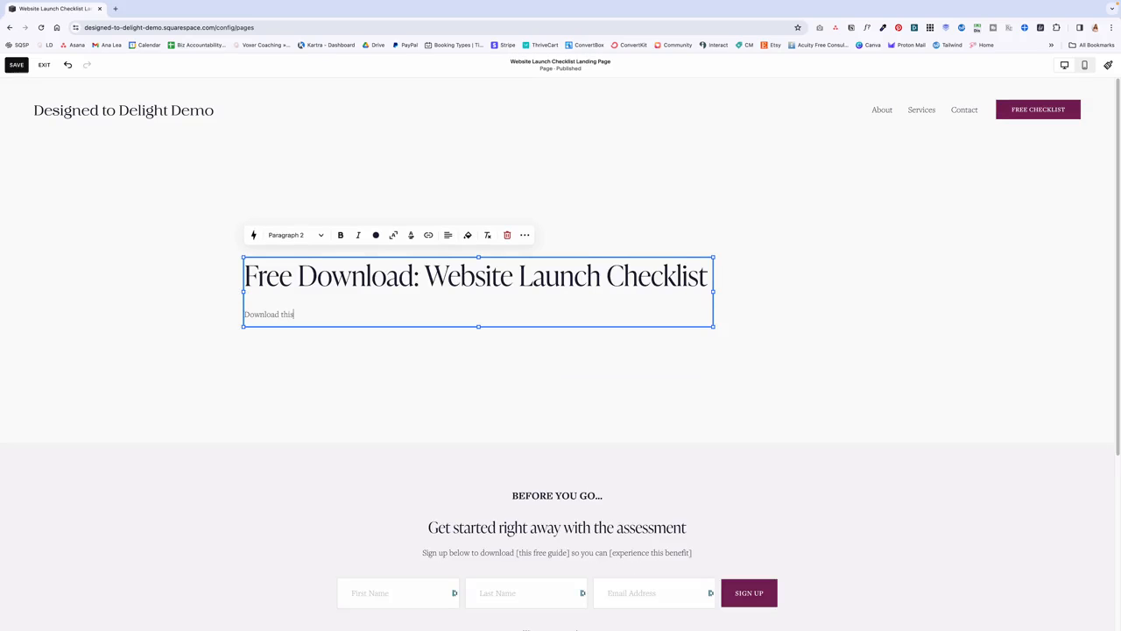
{"action": "type", "text": " checklist to make sure everything is ready to go"}
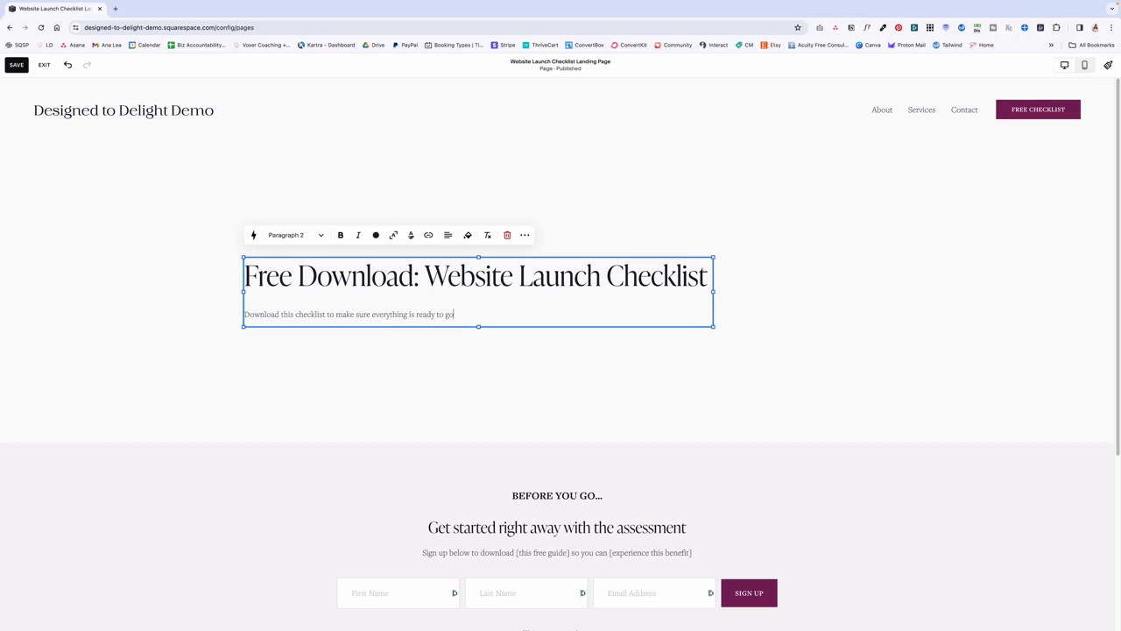
{"action": "type", "text": " before you launch your website"}
{"action": "left_click_drag", "start_coordinate": [569, 318], "coordinate": [219, 315]}
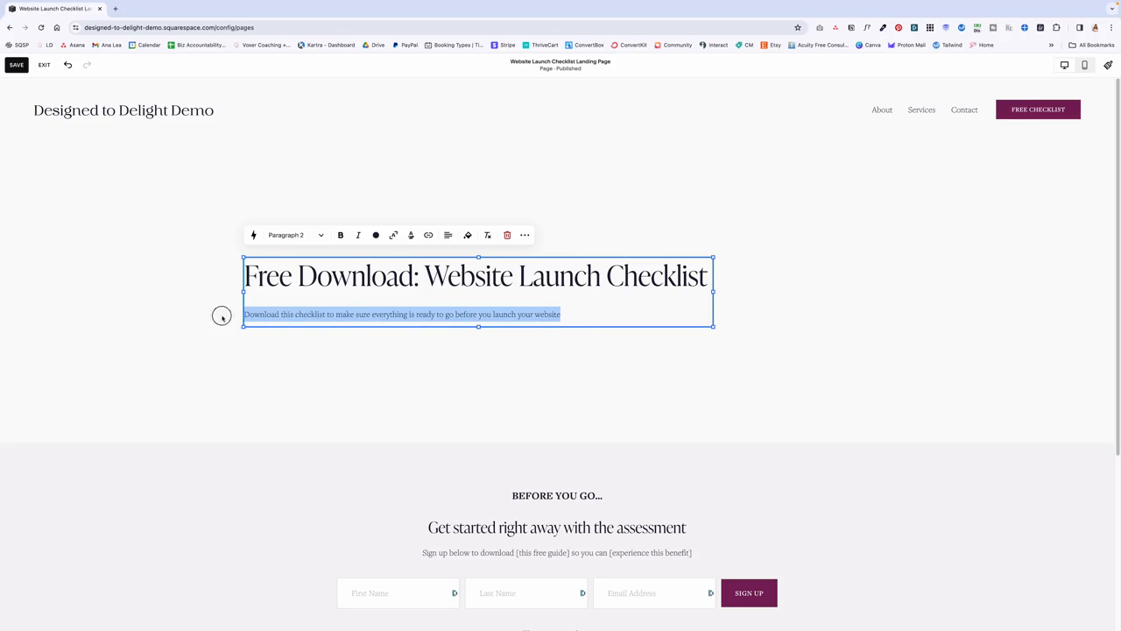
{"action": "left_click", "coordinate": [289, 235]}
{"action": "left_click", "coordinate": [299, 336]}
{"action": "left_click", "coordinate": [642, 303]}
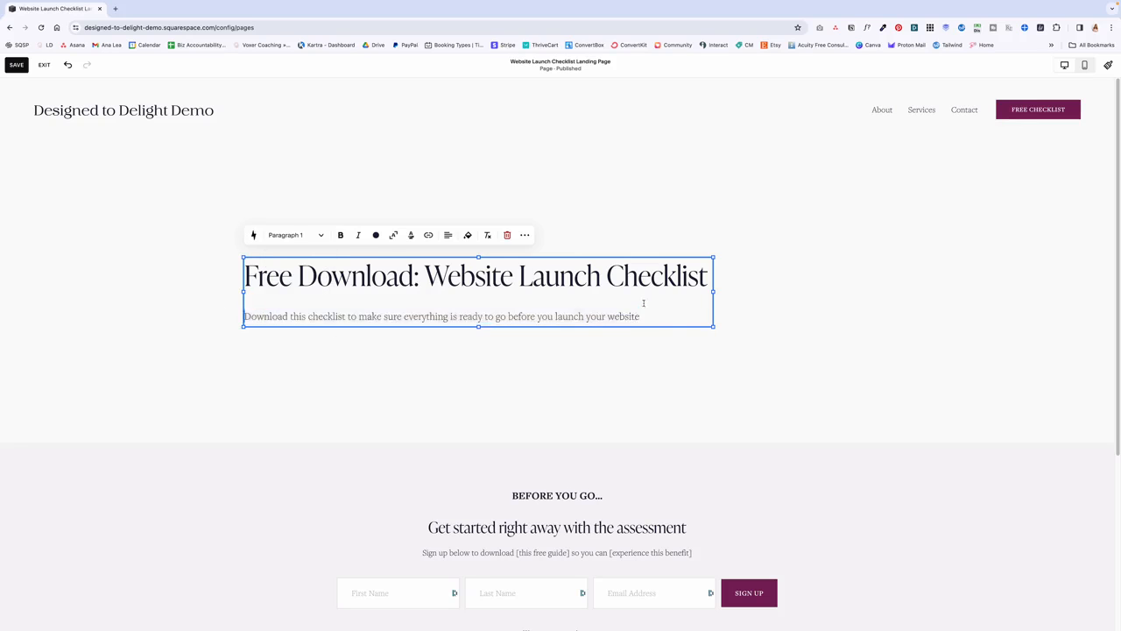
{"action": "left_click", "coordinate": [636, 377]}
{"action": "left_click_drag", "start_coordinate": [590, 303], "coordinate": [666, 263]}
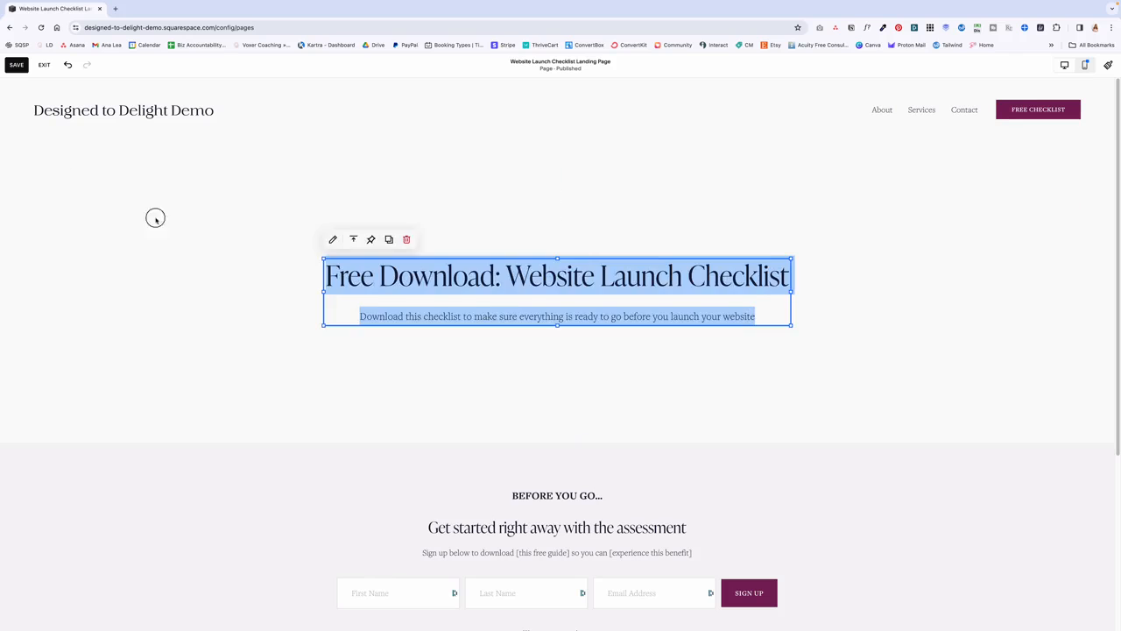
{"action": "left_click", "coordinate": [155, 218]}
{"action": "left_click", "coordinate": [45, 162]}
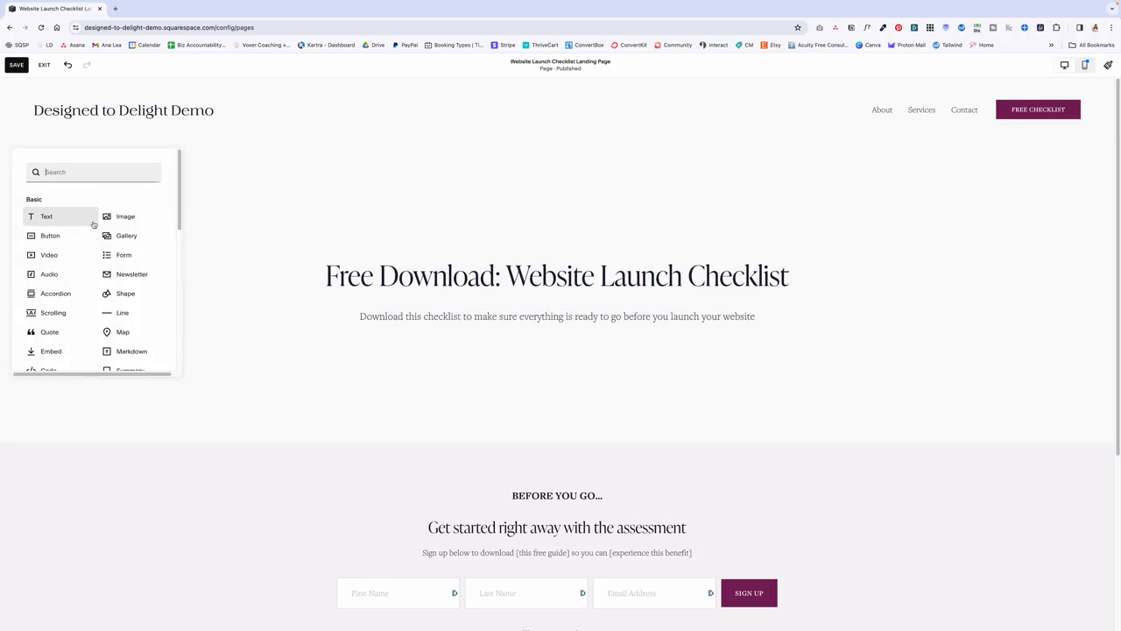
{"action": "left_click", "coordinate": [63, 266]}
- Name the sign-up form 'Web', clear its title and description, and require first and last name
{"action": "left_click", "coordinate": [334, 292]}
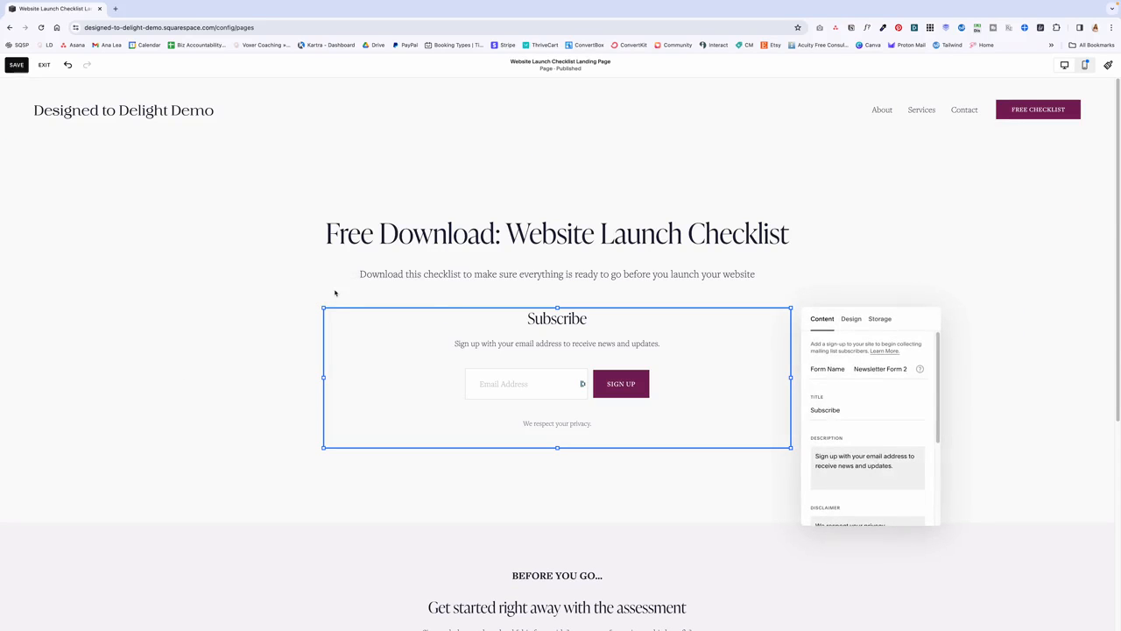
{"action": "left_click", "coordinate": [903, 368]}
{"action": "type", "text": "Website Checklist"}
{"action": "left_click", "coordinate": [881, 409]}
{"action": "key", "text": "BackSpace"}
{"action": "left_click_drag", "start_coordinate": [901, 465], "coordinate": [816, 455]}
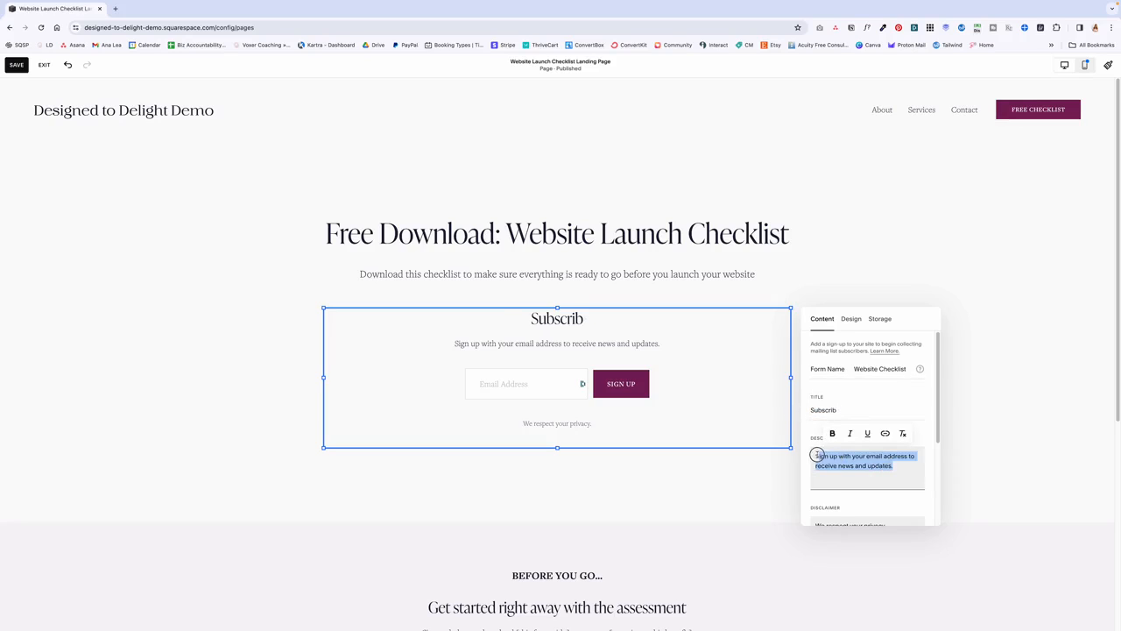
{"action": "key", "text": "BackSpace"}
{"action": "scroll", "coordinate": [841, 455], "scroll_direction": "down", "scroll_amount": 4}
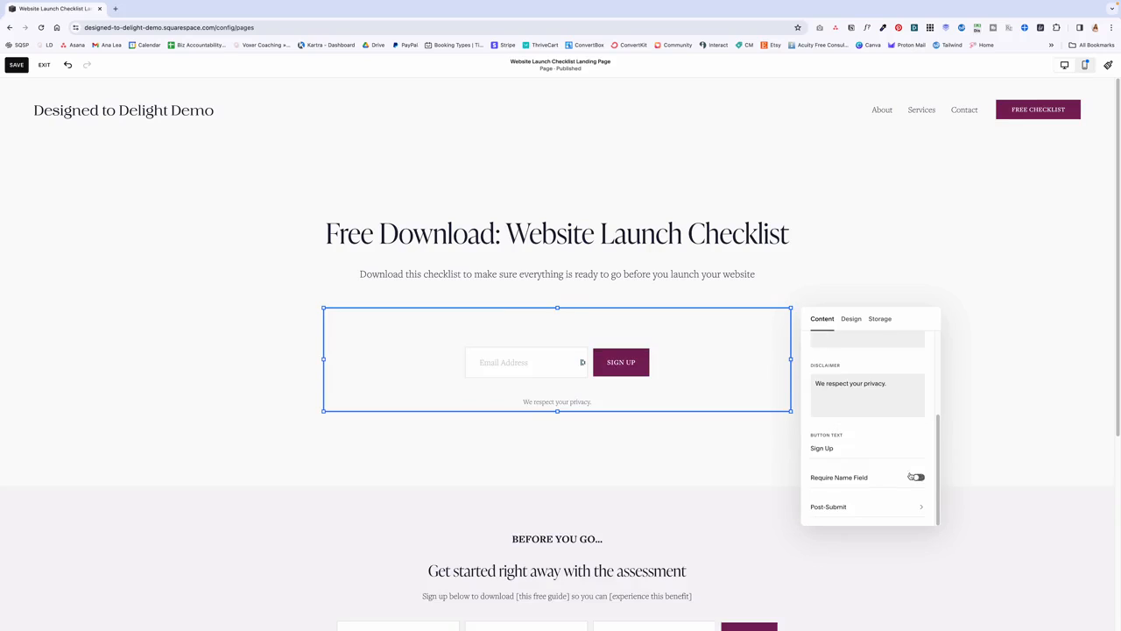
{"action": "left_click", "coordinate": [917, 477]}
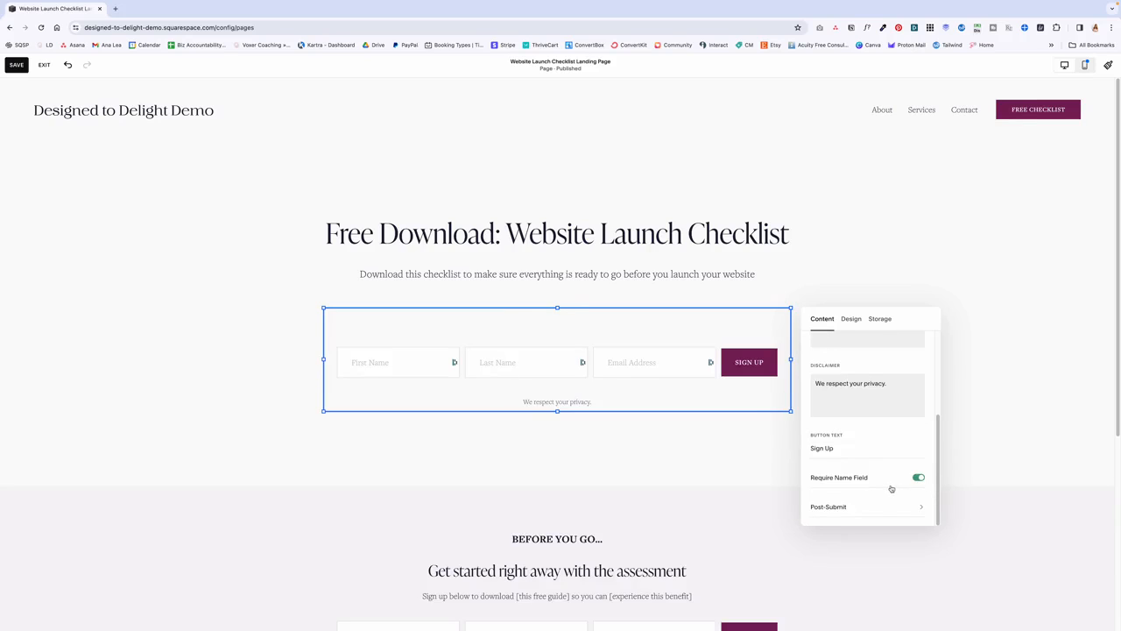
- Enable a confirmation email, turn off reCAPTCHA, and add sign-ups to the Subscribers list
{"action": "left_click", "coordinate": [879, 319]}
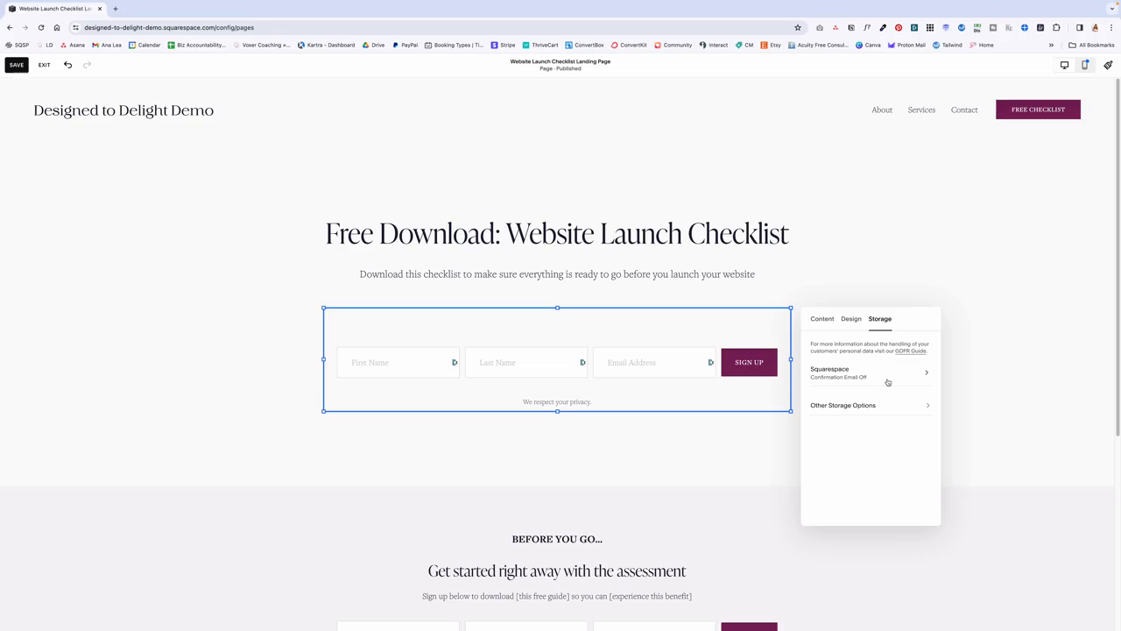
{"action": "left_click", "coordinate": [887, 382]}
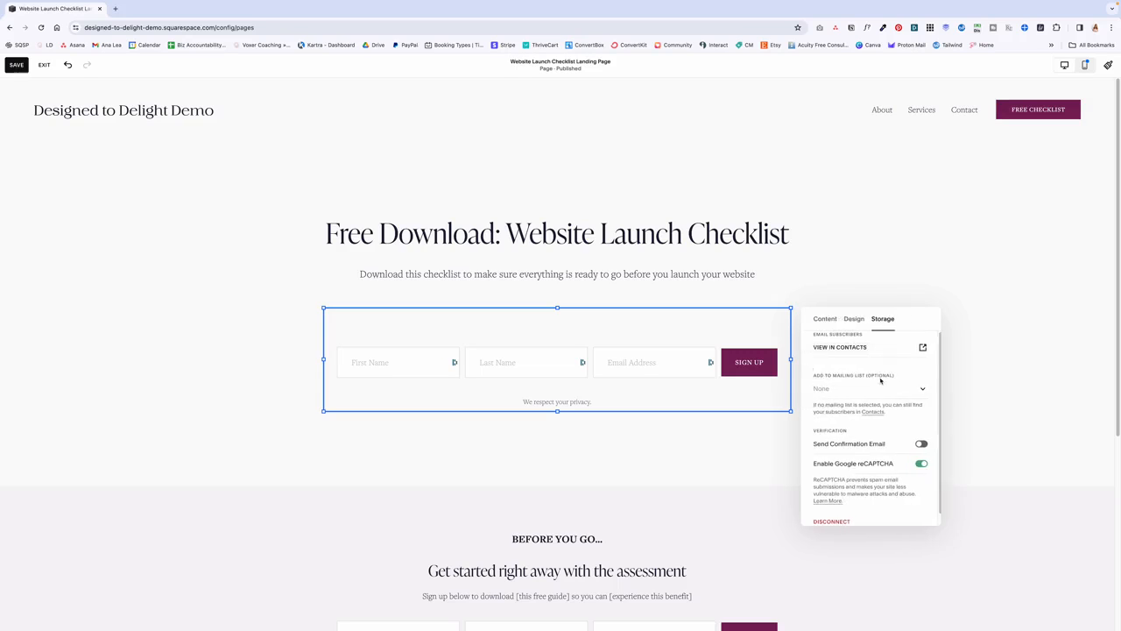
{"action": "left_click", "coordinate": [916, 445]}
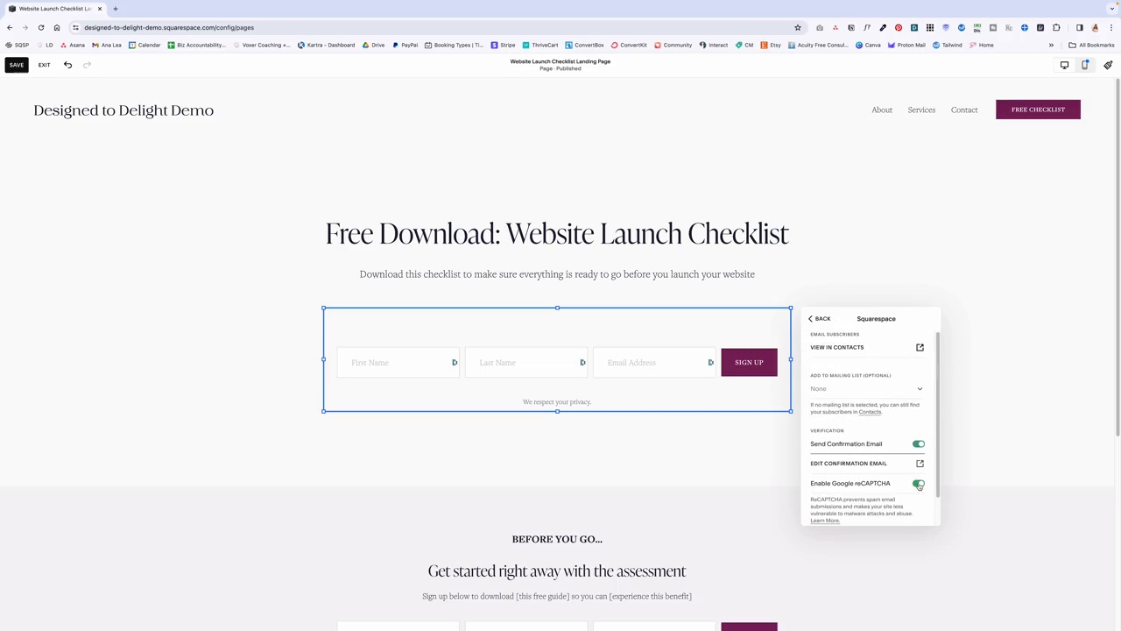
{"action": "left_click", "coordinate": [918, 483]}
{"action": "scroll", "coordinate": [902, 471], "scroll_direction": "down", "scroll_amount": 2}
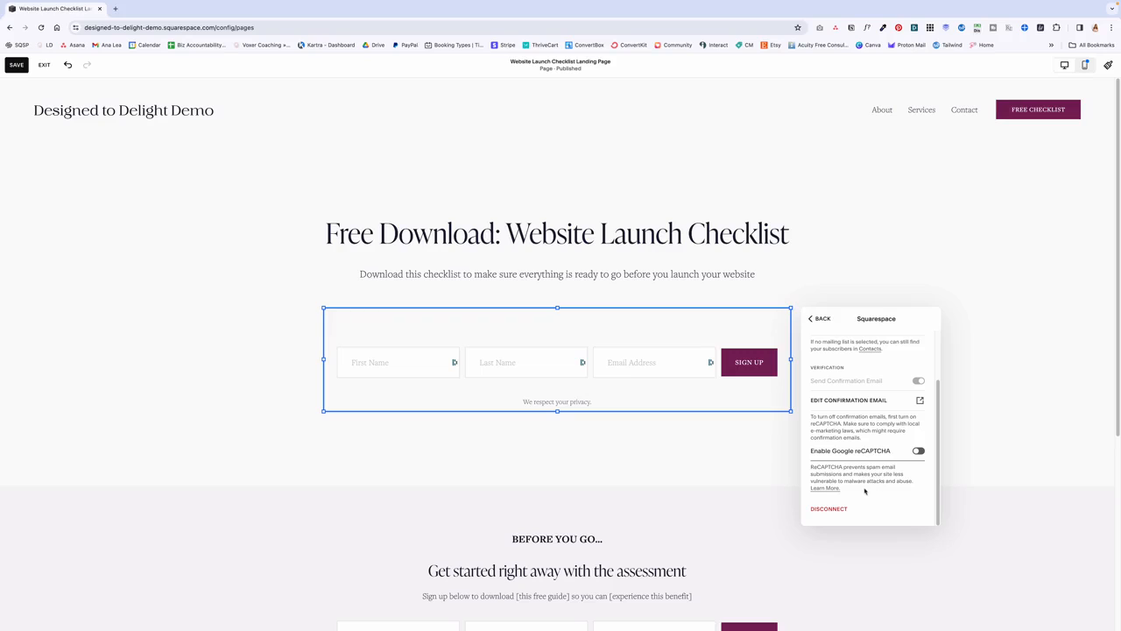
{"action": "scroll", "coordinate": [866, 492], "scroll_direction": "up", "scroll_amount": 2}
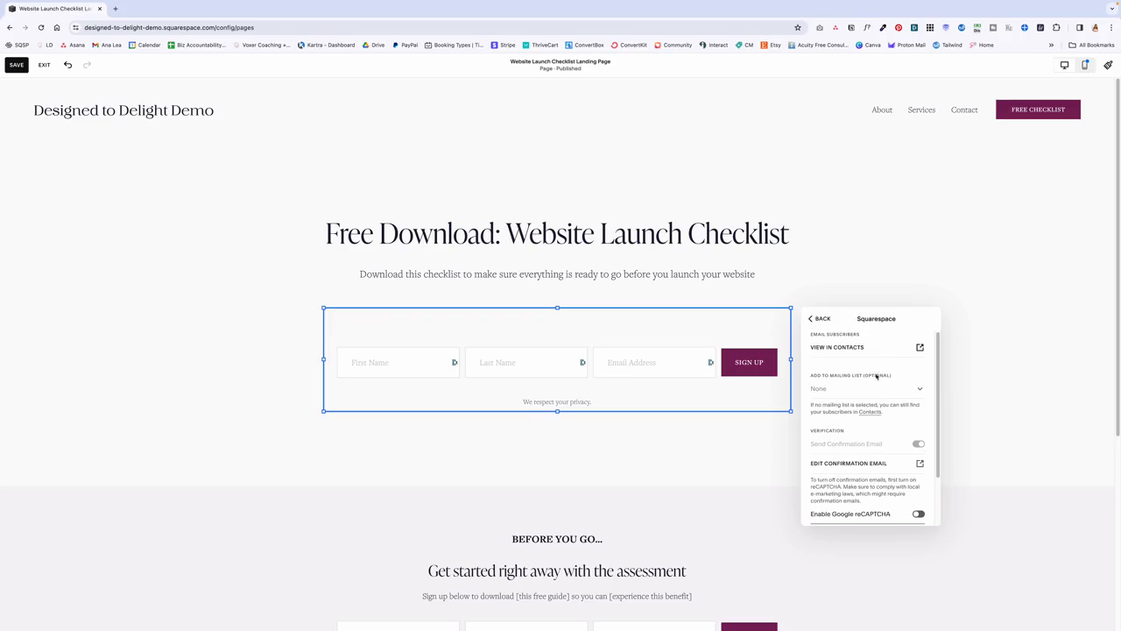
{"action": "left_click", "coordinate": [874, 387]}
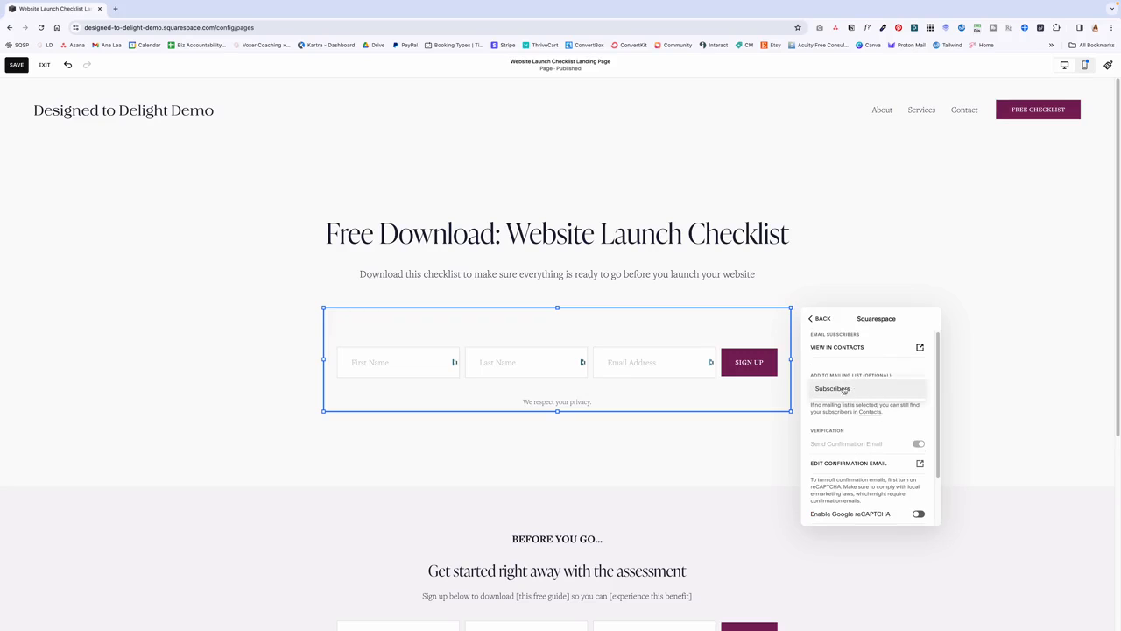
{"action": "left_click", "coordinate": [856, 393]}
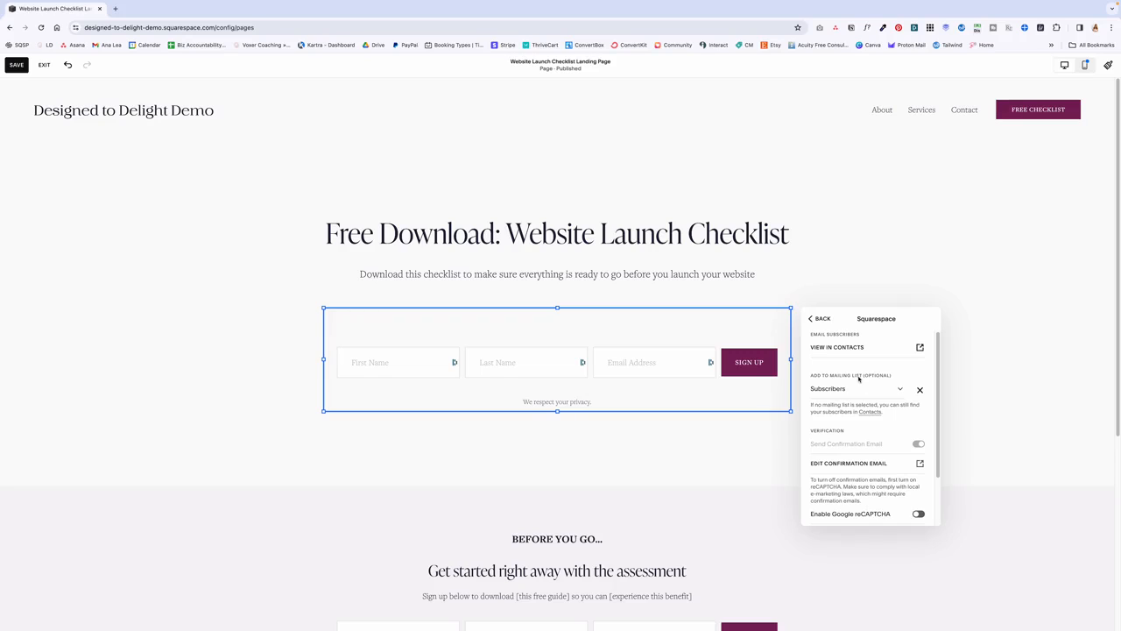
{"action": "left_click", "coordinate": [816, 320]}
{"action": "left_click", "coordinate": [833, 271]}
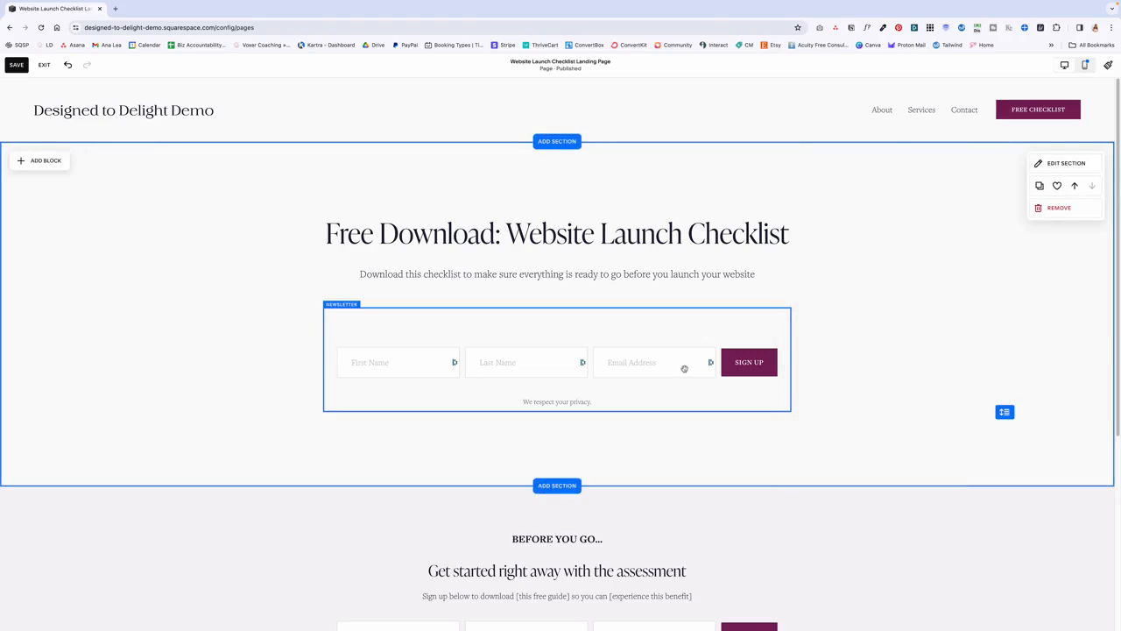
- Save the landing page and add a blank Not Linked page named 'Checklist Download Page'
{"action": "left_click", "coordinate": [16, 64]}
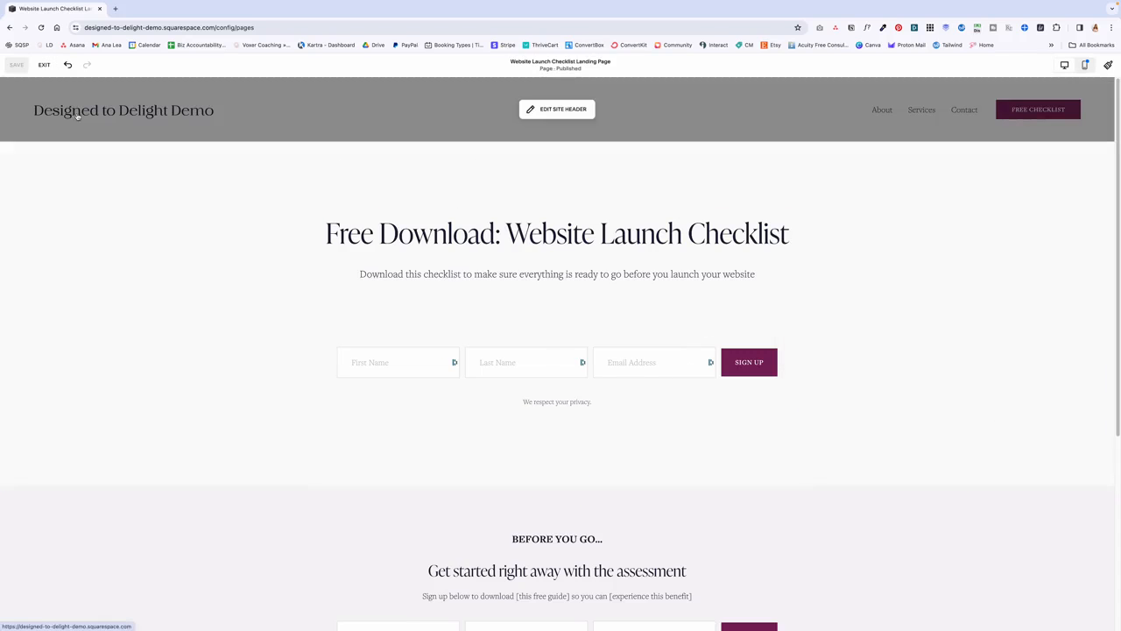
{"action": "left_click", "coordinate": [44, 64]}
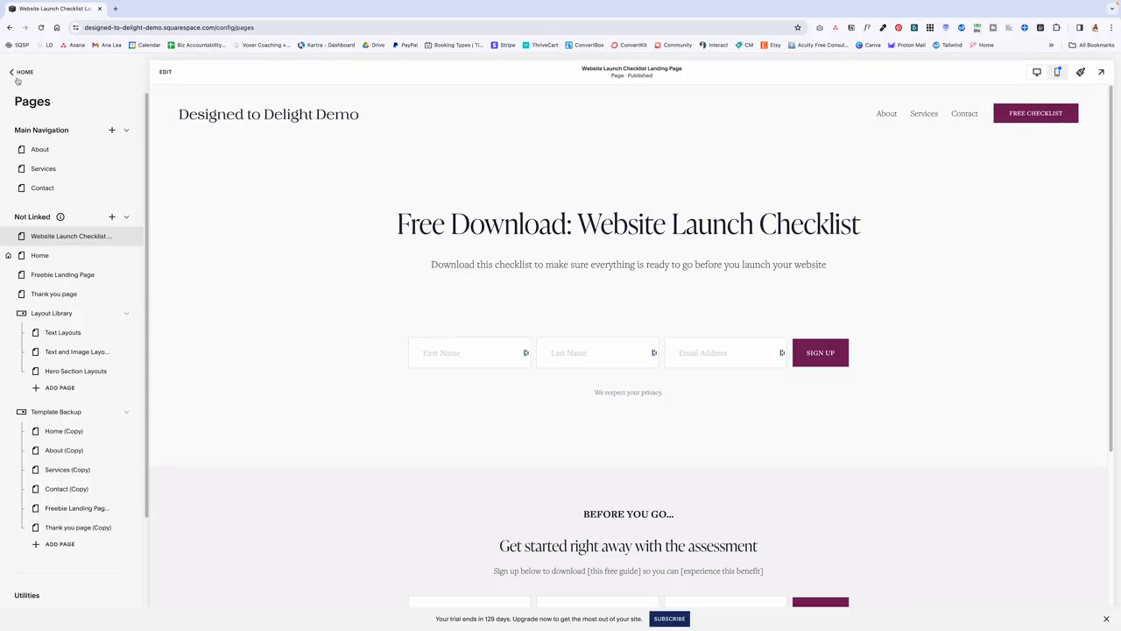
{"action": "left_click", "coordinate": [112, 218]}
{"action": "left_click", "coordinate": [168, 259]}
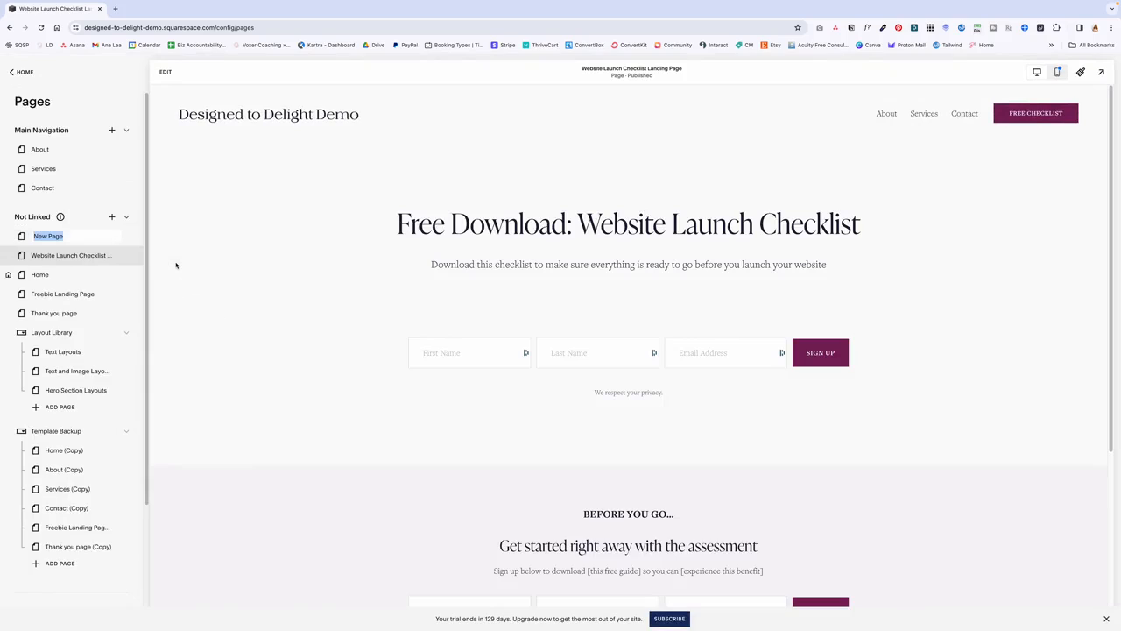
{"action": "type", "text": "Checklist Download Page"}
{"action": "key", "text": "Return"}
- Add a blank section with a Heading 1 text block reading 'Download your checklist'
{"action": "left_click", "coordinate": [166, 72]}
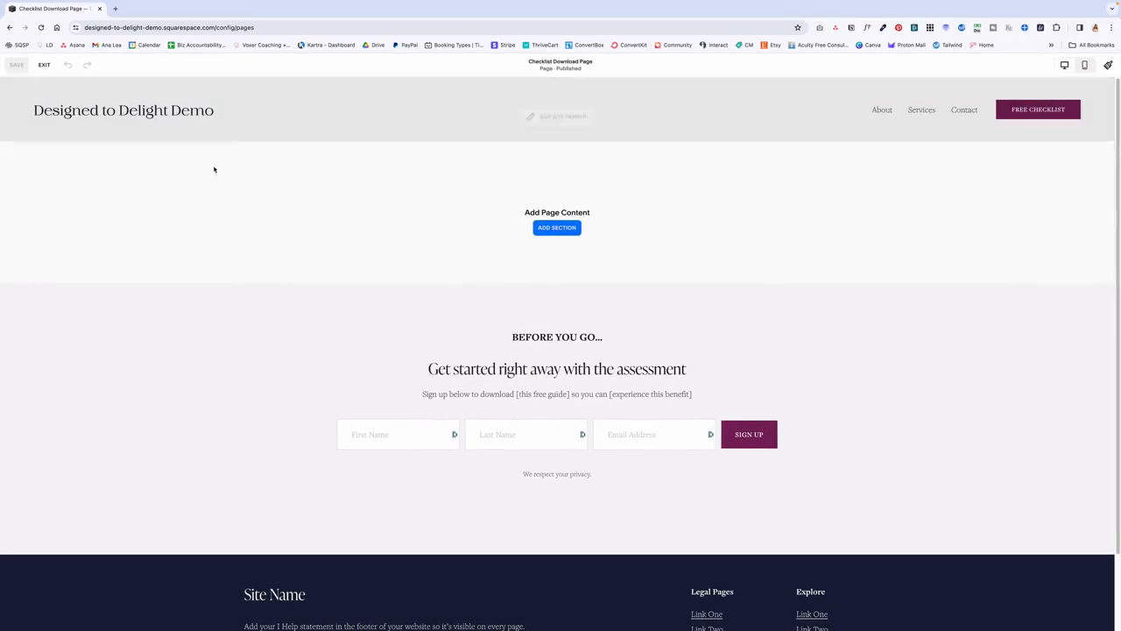
{"action": "left_click", "coordinate": [543, 229]}
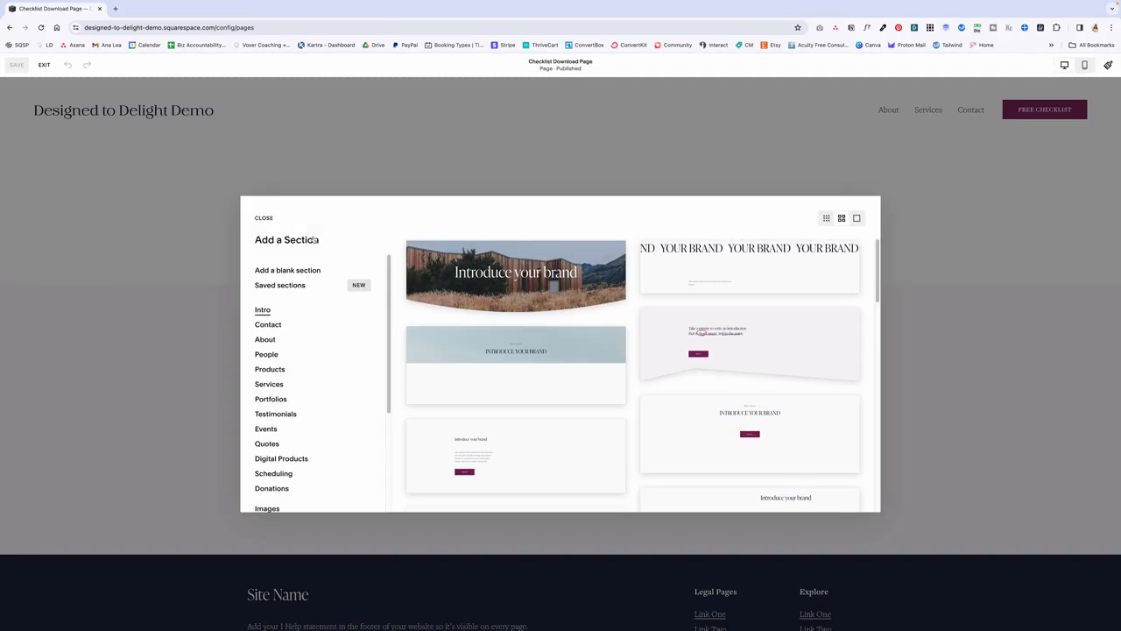
{"action": "left_click", "coordinate": [276, 272]}
{"action": "left_click", "coordinate": [79, 218]}
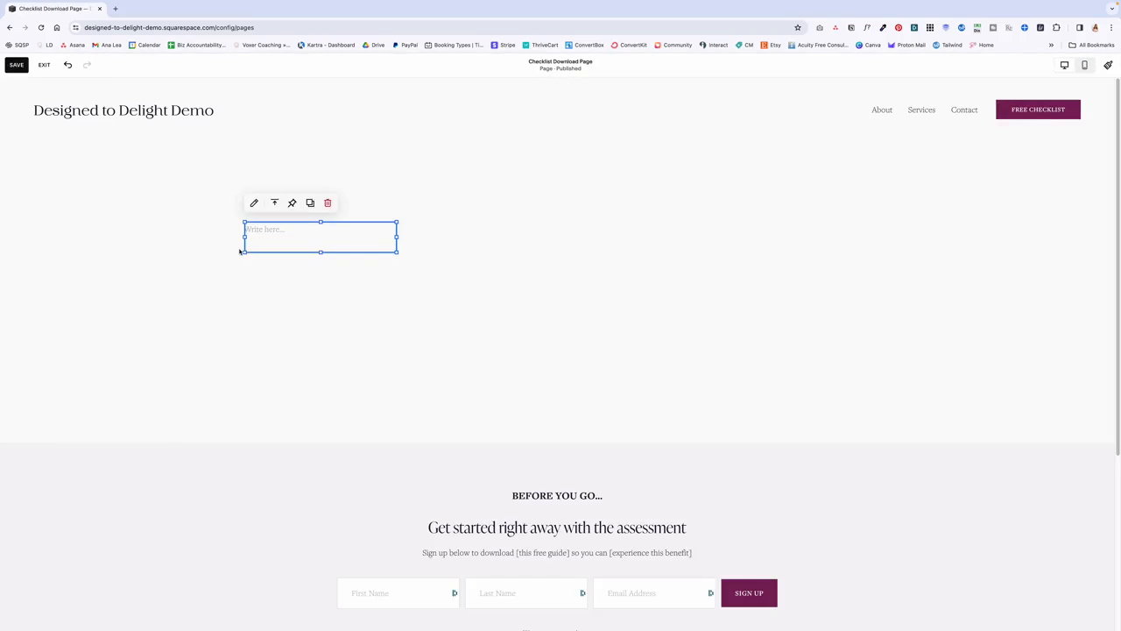
{"action": "left_click", "coordinate": [299, 229]}
{"action": "type", "text": "Downloa"}
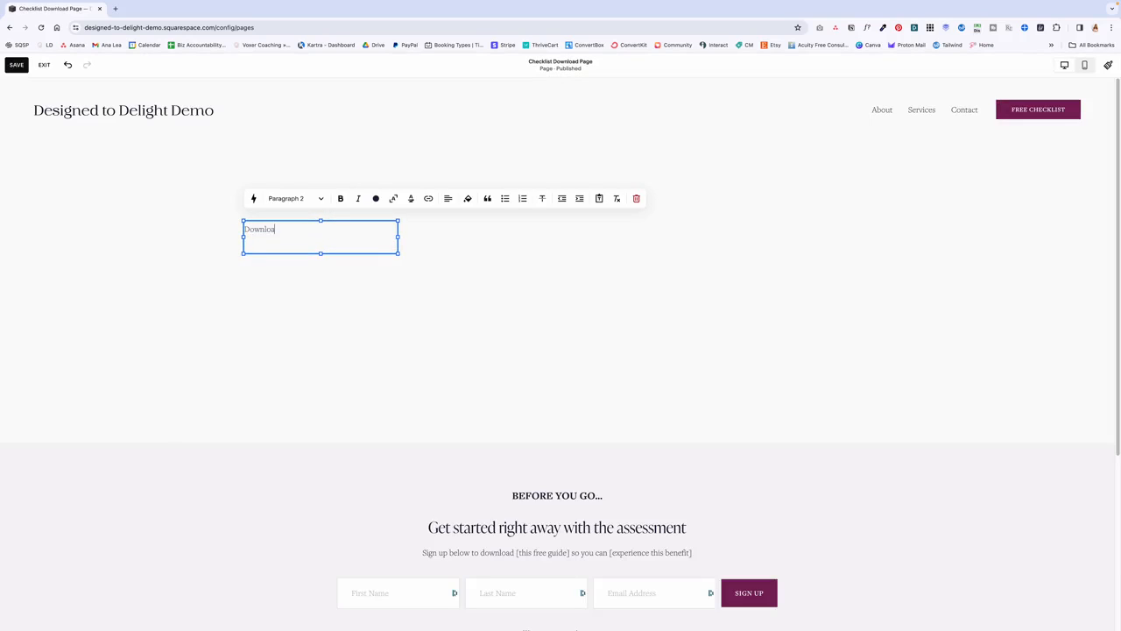
{"action": "type", "text": "d your chec"}
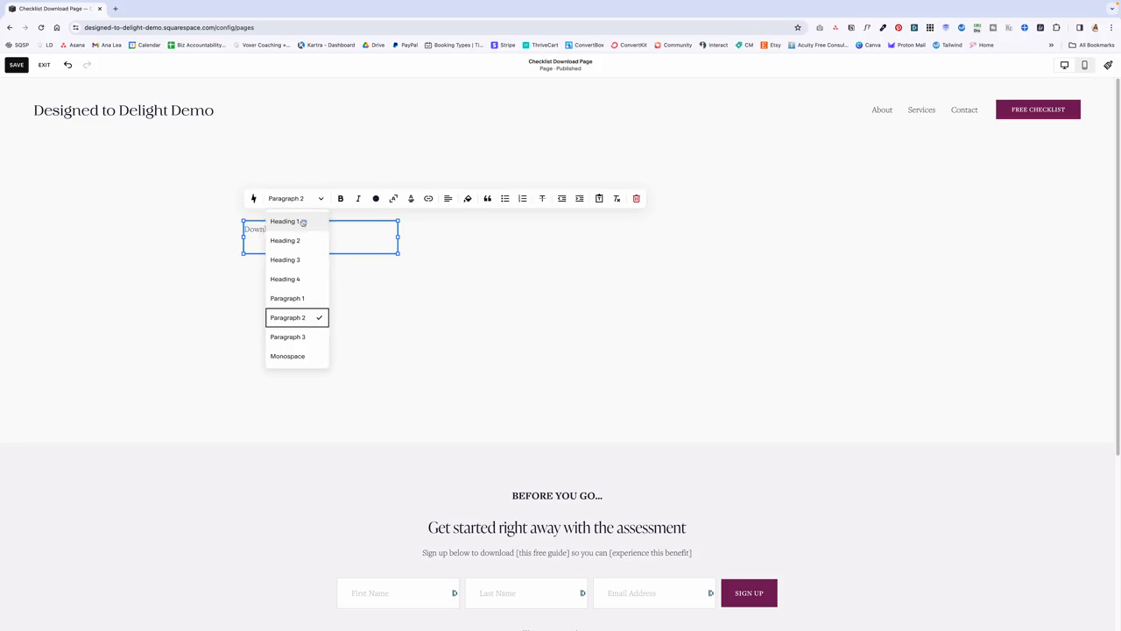
{"action": "left_click", "coordinate": [300, 220]}
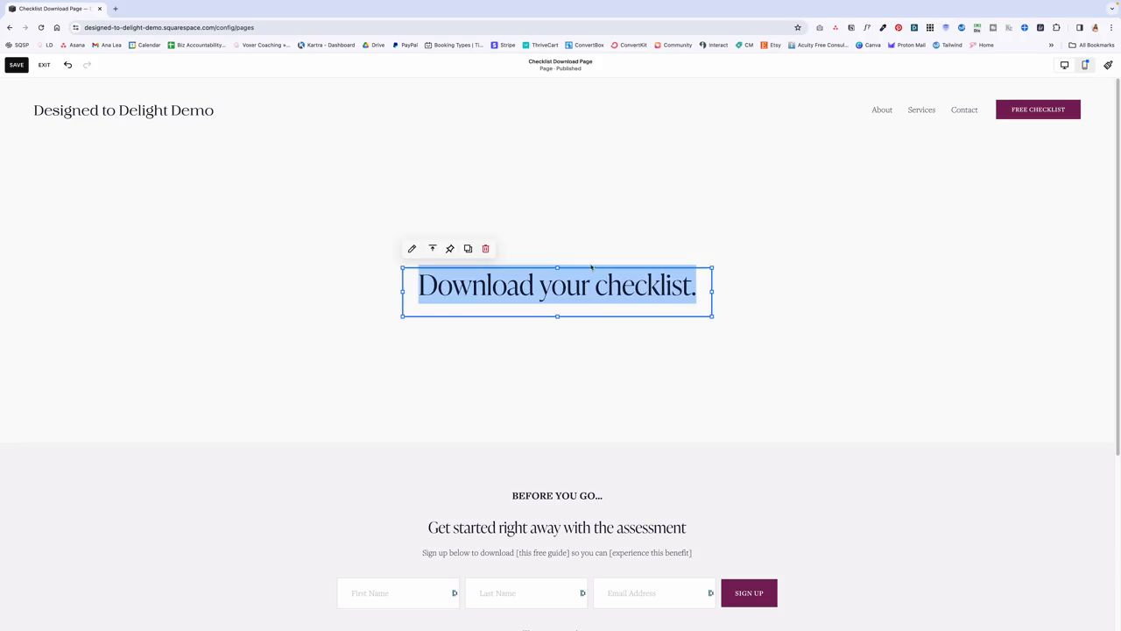
{"action": "left_click", "coordinate": [740, 285]}
{"action": "left_click", "coordinate": [40, 161]}
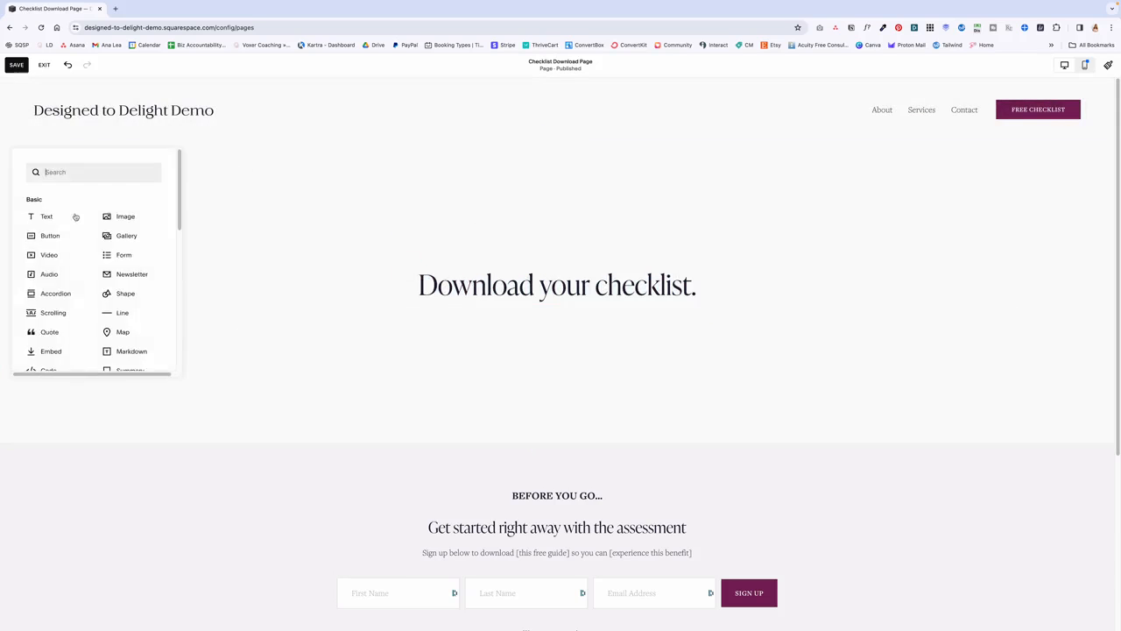
- Add a 'Click here to download' button below the heading and set its link type to File
{"action": "left_click_drag", "start_coordinate": [45, 233], "coordinate": [528, 342]}
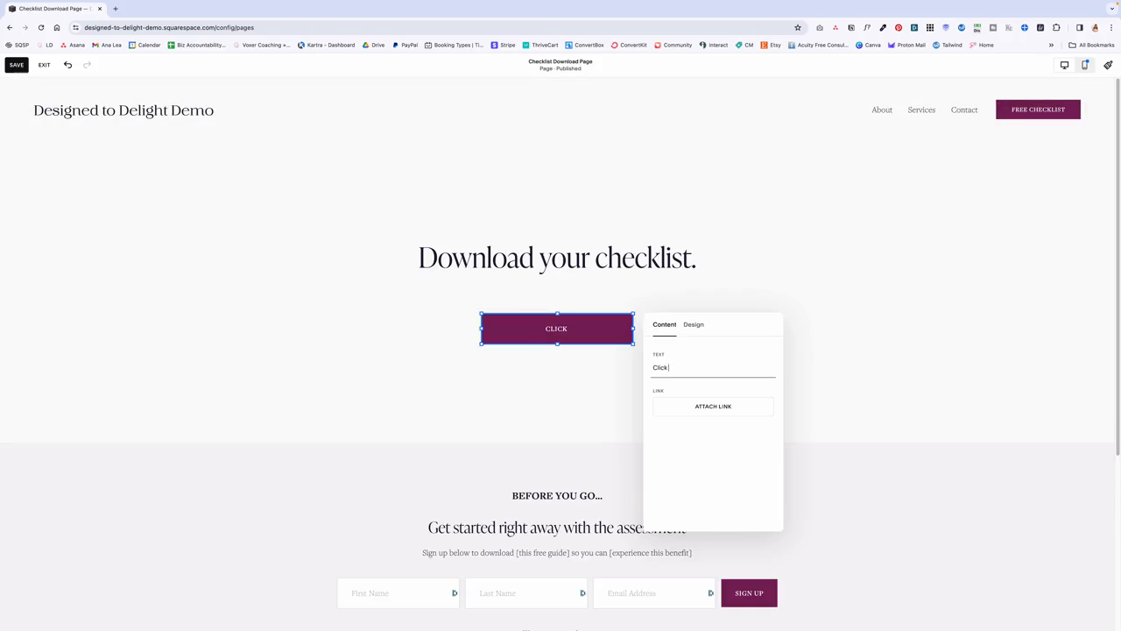
{"action": "type", "text": "here to download"}
{"action": "left_click", "coordinate": [707, 407]}
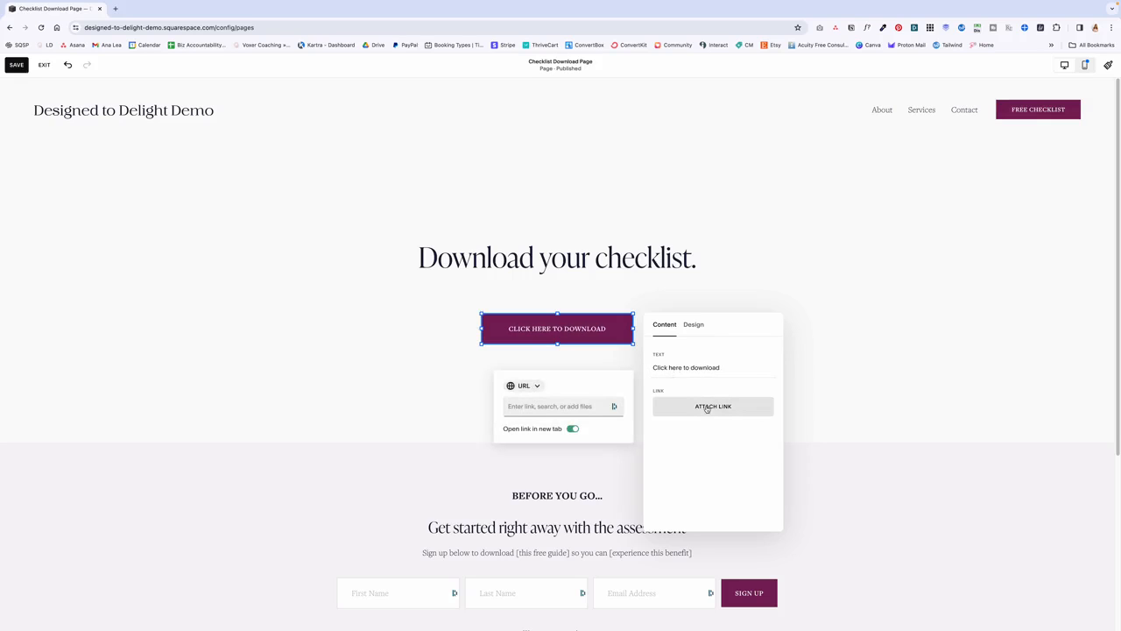
{"action": "left_click", "coordinate": [534, 386]}
{"action": "left_click", "coordinate": [538, 426]}
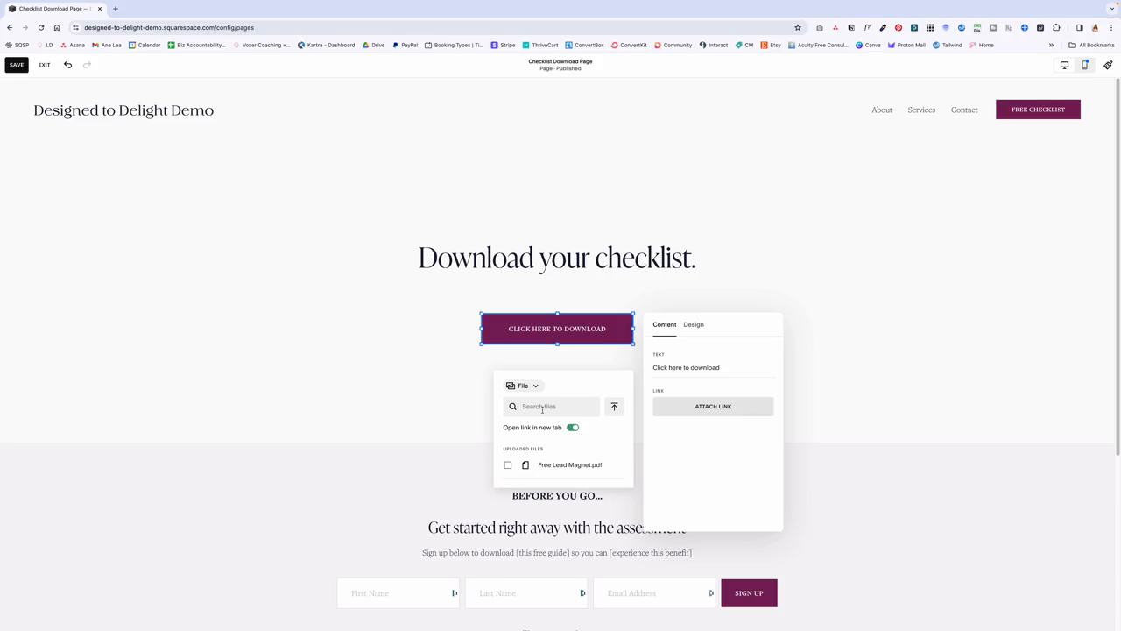
- Upload Website Audit Checklist.pdf from Downloads as the button's linked file
{"action": "left_click", "coordinate": [539, 406]}
{"action": "left_click", "coordinate": [614, 408]}
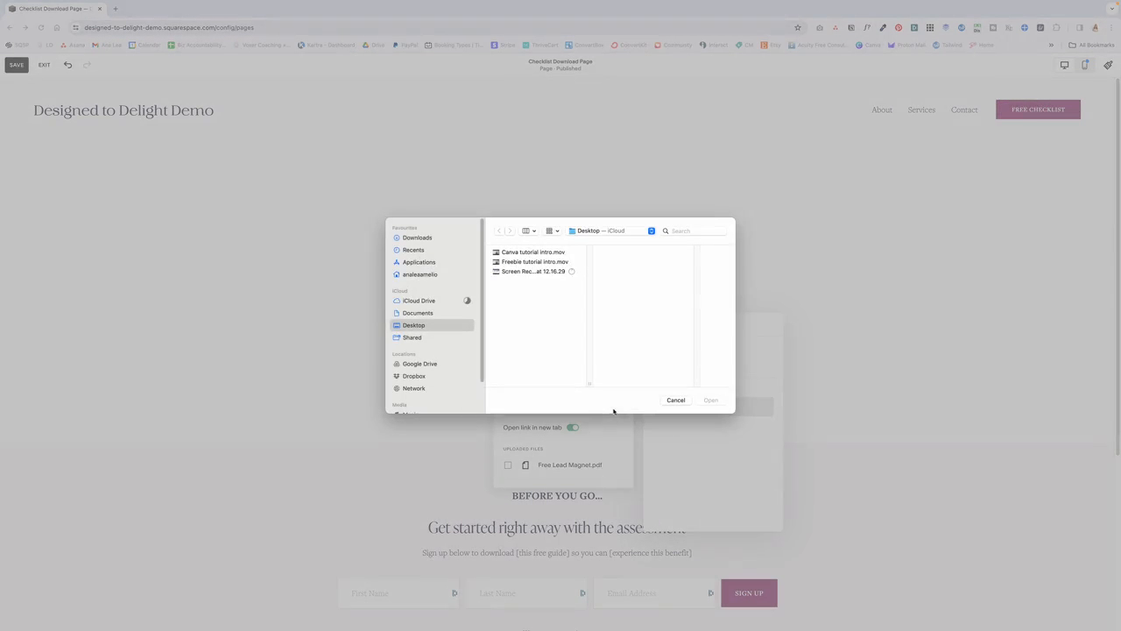
{"action": "left_click", "coordinate": [418, 238]}
{"action": "scroll", "coordinate": [538, 315], "scroll_direction": "down", "scroll_amount": 2}
{"action": "left_click", "coordinate": [537, 358]}
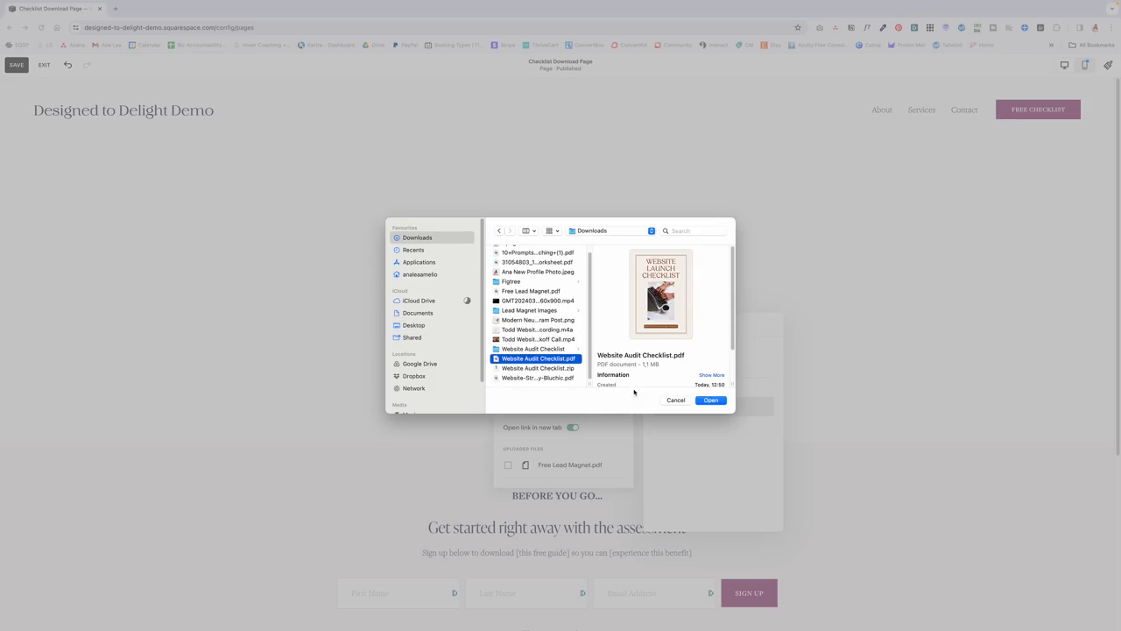
{"action": "left_click", "coordinate": [710, 400]}
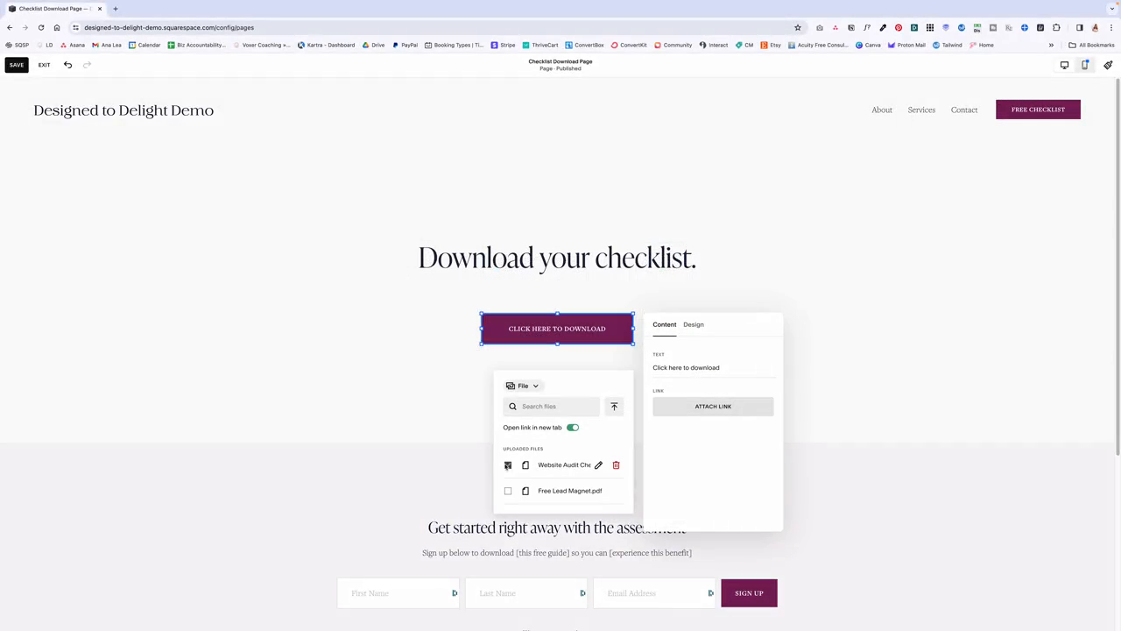
- Save the Checklist Download Page and test the new download button
{"action": "left_click", "coordinate": [839, 416]}
{"action": "left_click", "coordinate": [19, 68]}
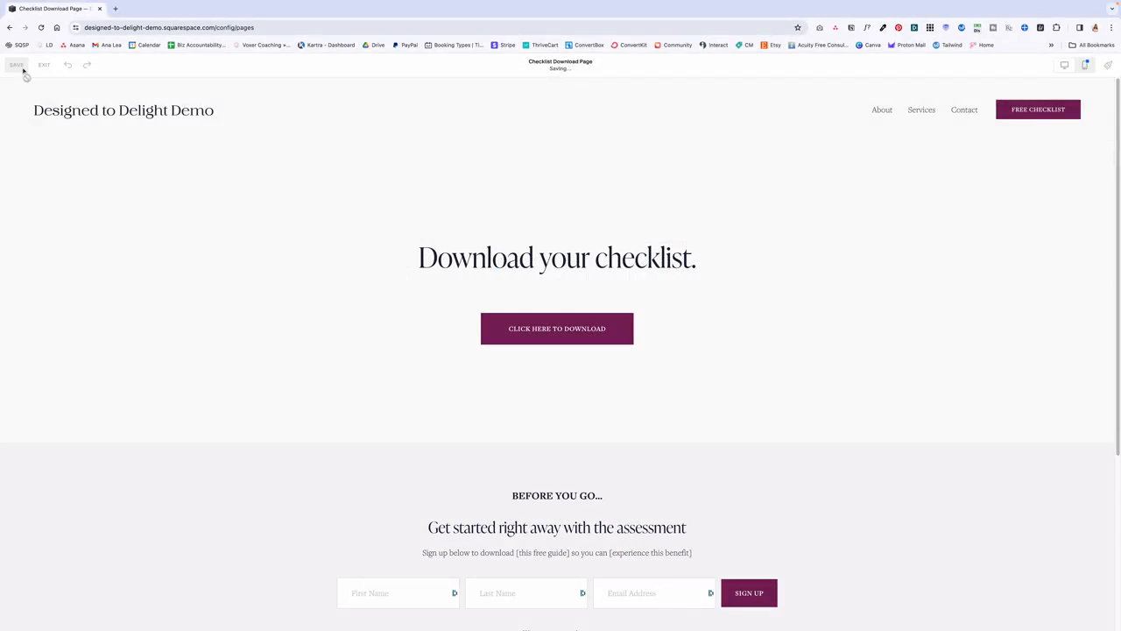
{"action": "left_click", "coordinate": [584, 321]}
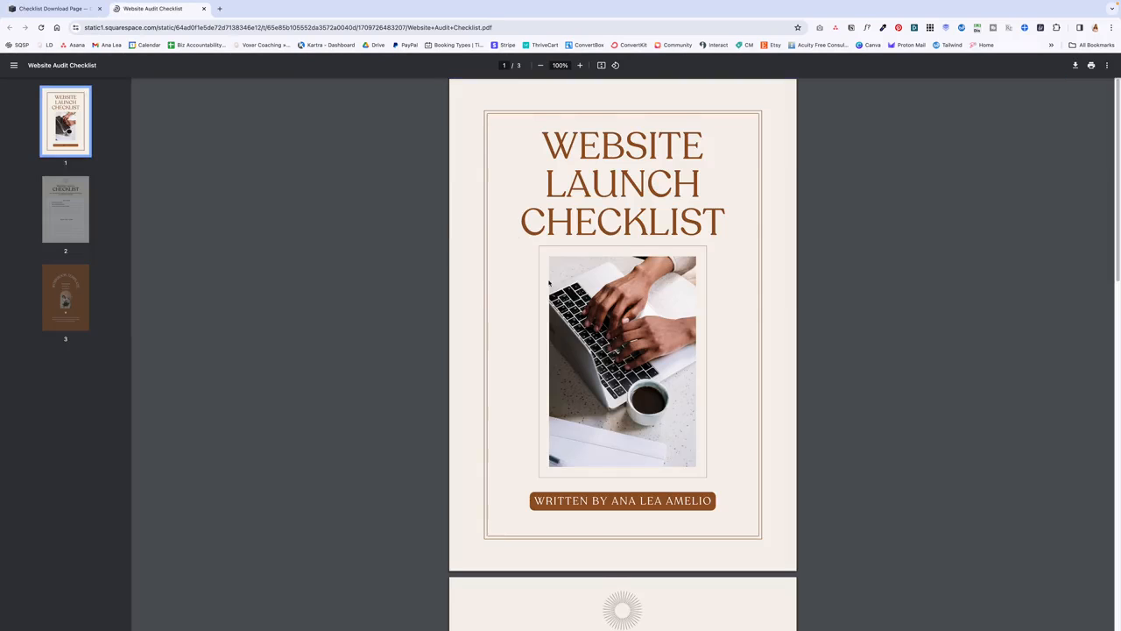
- Scroll through the Website Audit Checklist PDF in Chrome, then close its tab
{"action": "scroll", "coordinate": [550, 284], "scroll_direction": "down", "scroll_amount": 10}
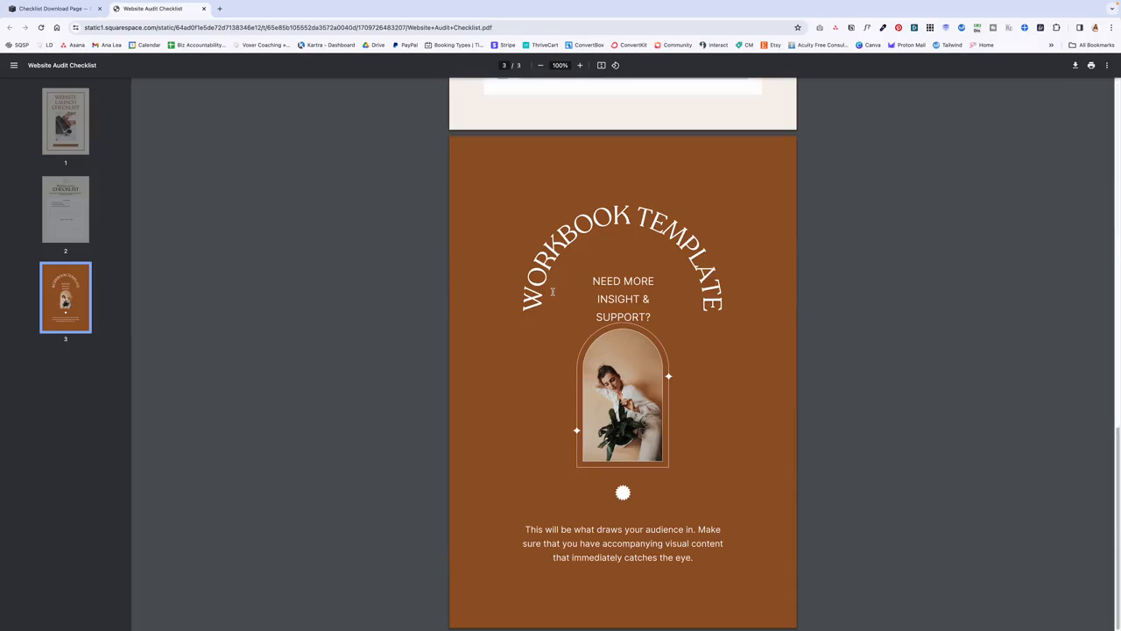
{"action": "scroll", "coordinate": [552, 292], "scroll_direction": "up", "scroll_amount": 10}
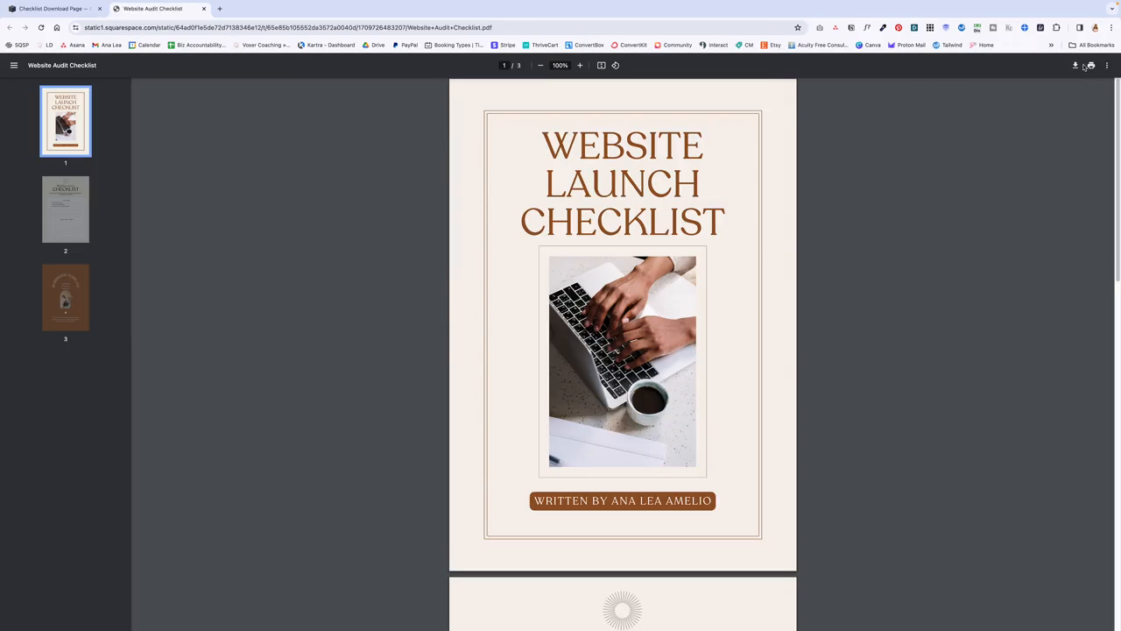
{"action": "left_click", "coordinate": [203, 9]}
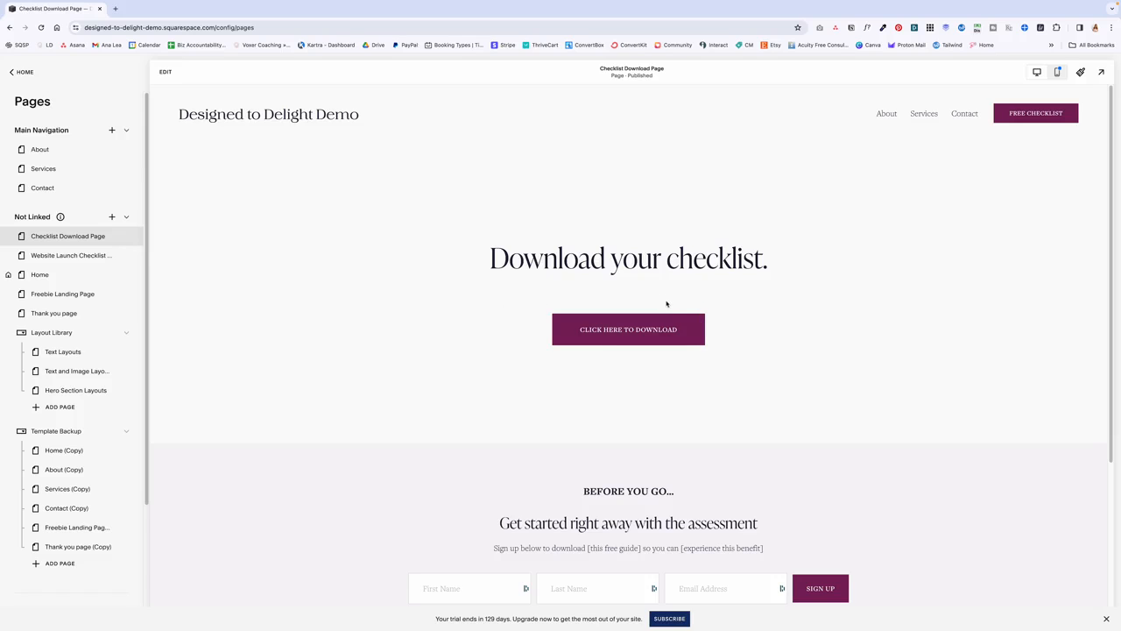
- Open the Post-Submit settings of the Website Launch Checklist page's sign-up form
{"action": "left_click", "coordinate": [88, 255]}
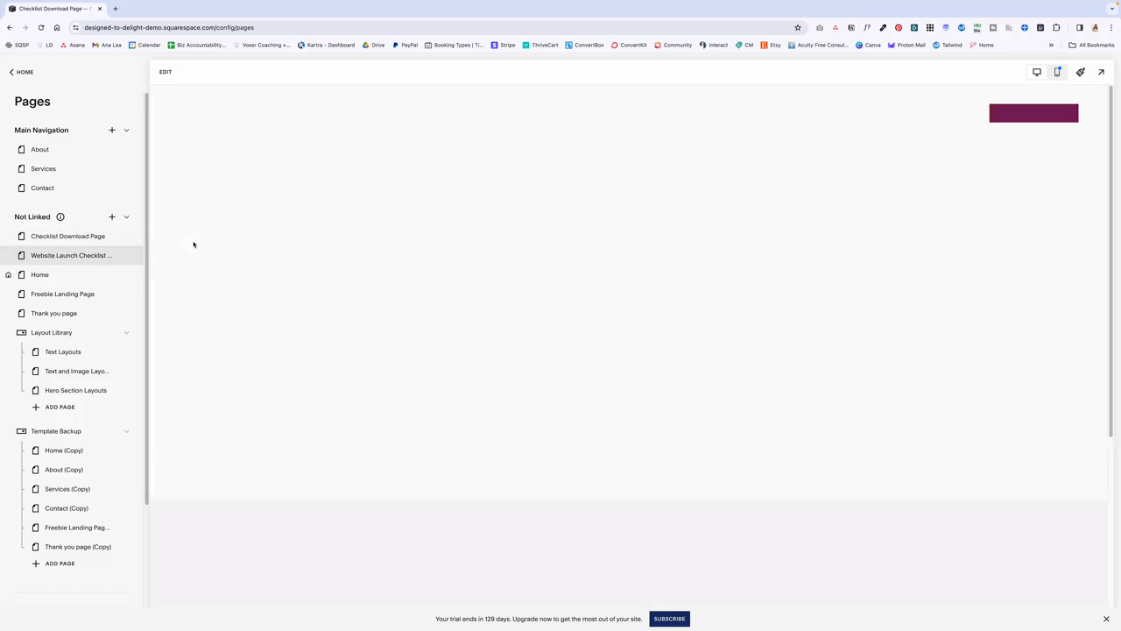
{"action": "left_click", "coordinate": [163, 71]}
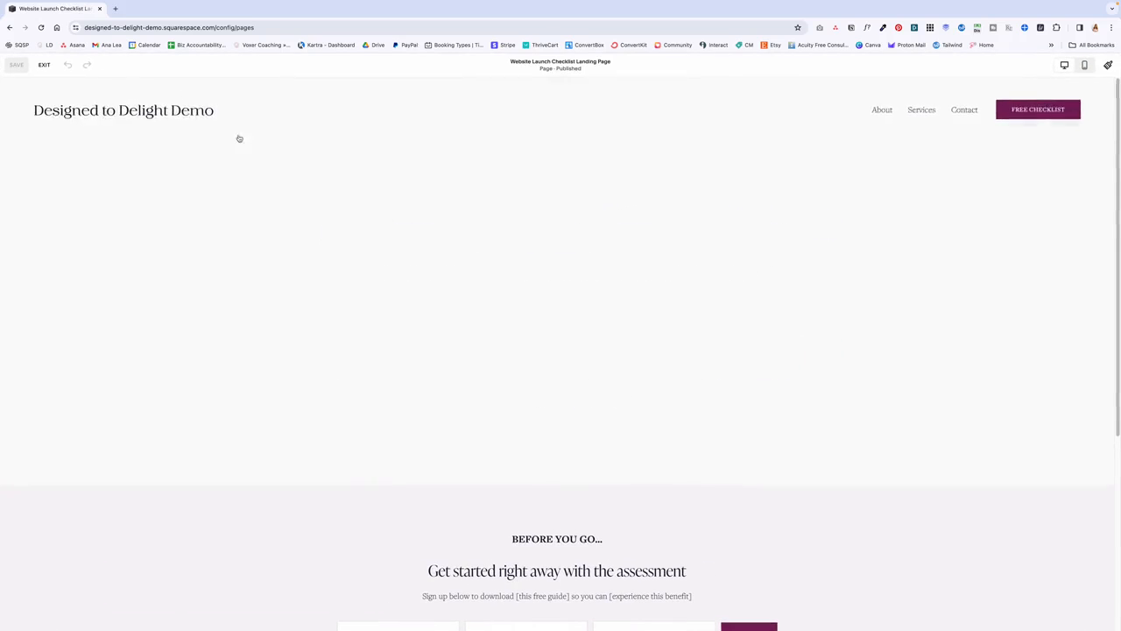
{"action": "left_click", "coordinate": [405, 340]}
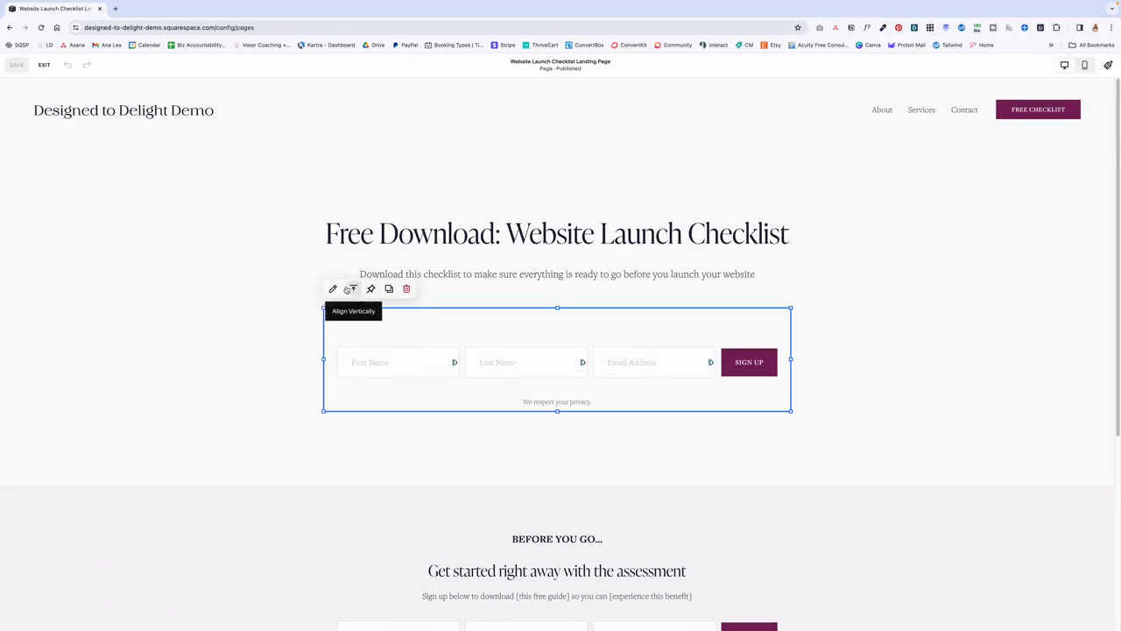
{"action": "left_click", "coordinate": [333, 288]}
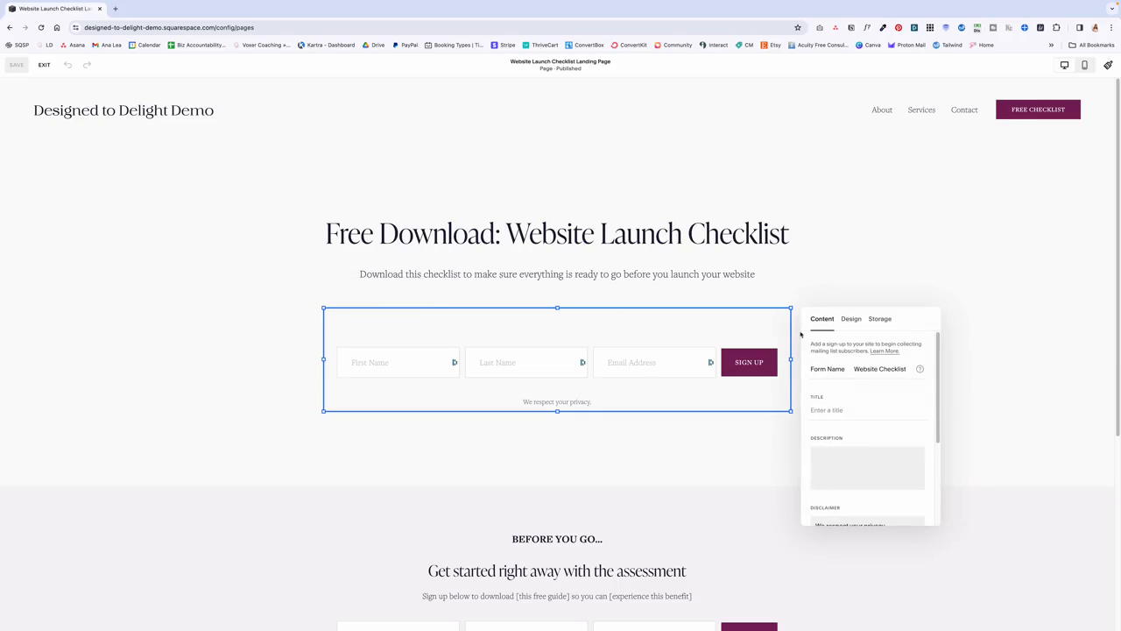
{"action": "scroll", "coordinate": [872, 386], "scroll_direction": "down", "scroll_amount": 3}
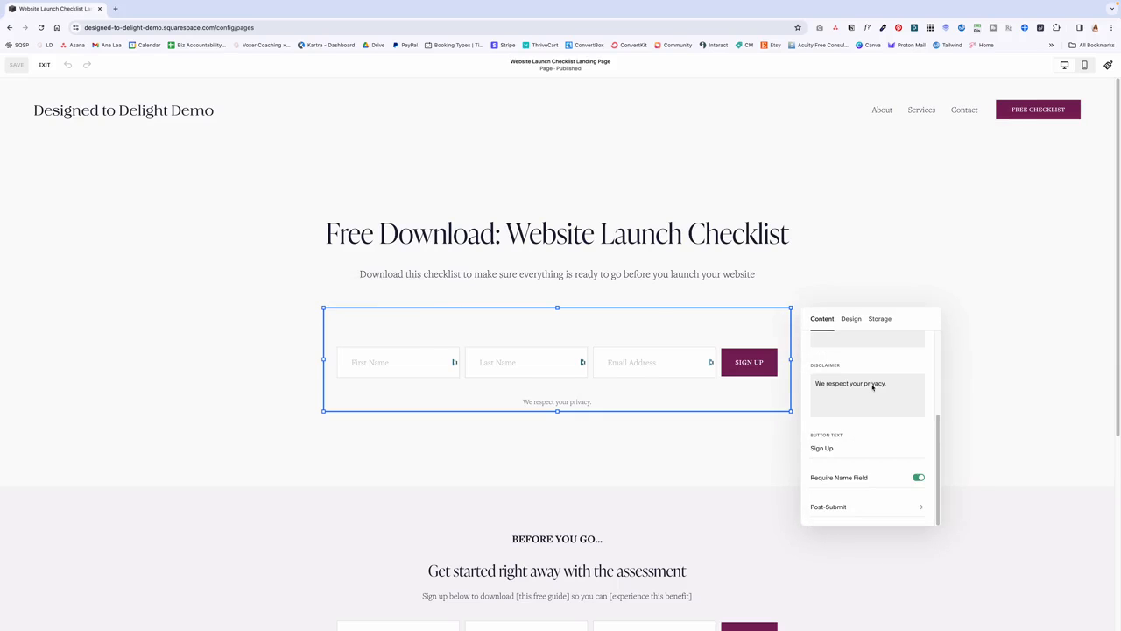
{"action": "left_click", "coordinate": [855, 509]}
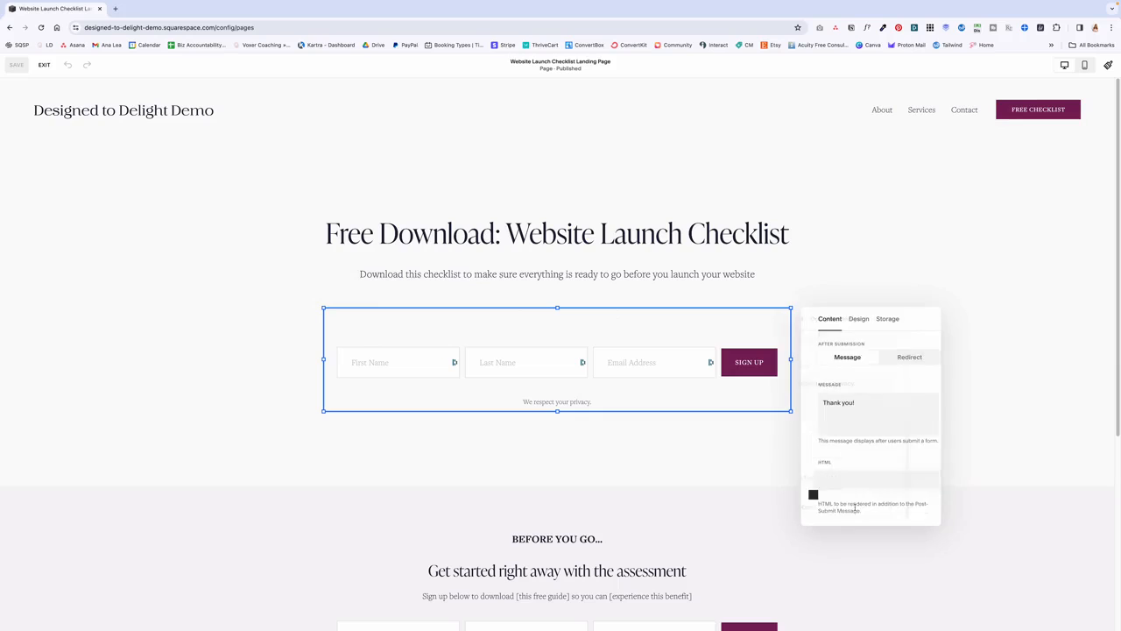
- Redirect form submissions to the Checklist Download Page, found by searching '/chec', then exit the editor
{"action": "left_click", "coordinate": [896, 358]}
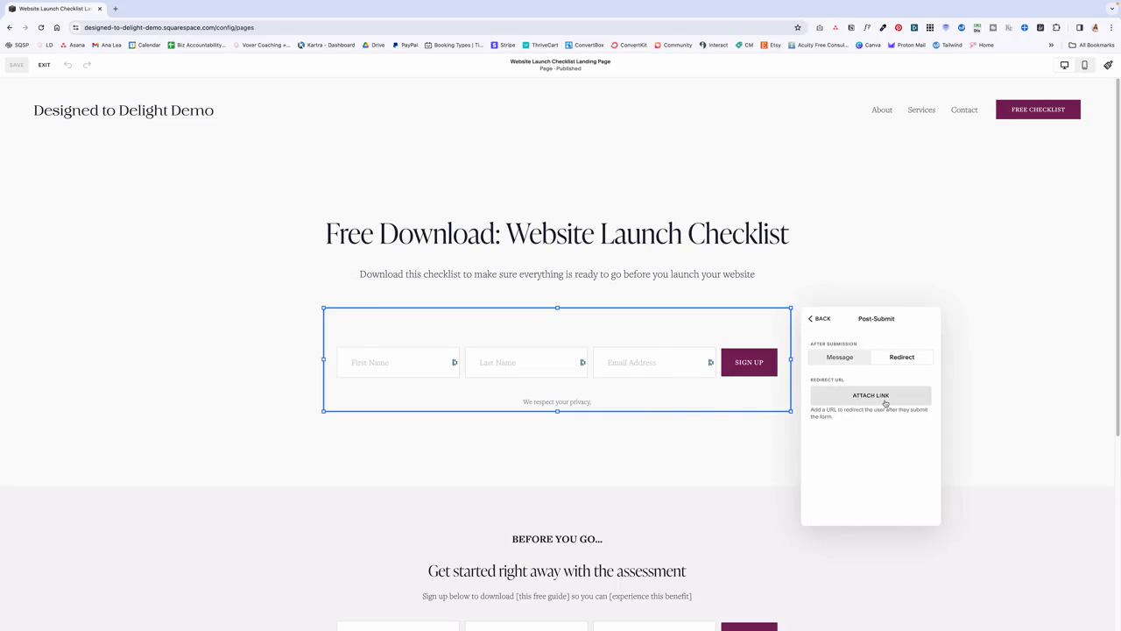
{"action": "left_click", "coordinate": [884, 396]}
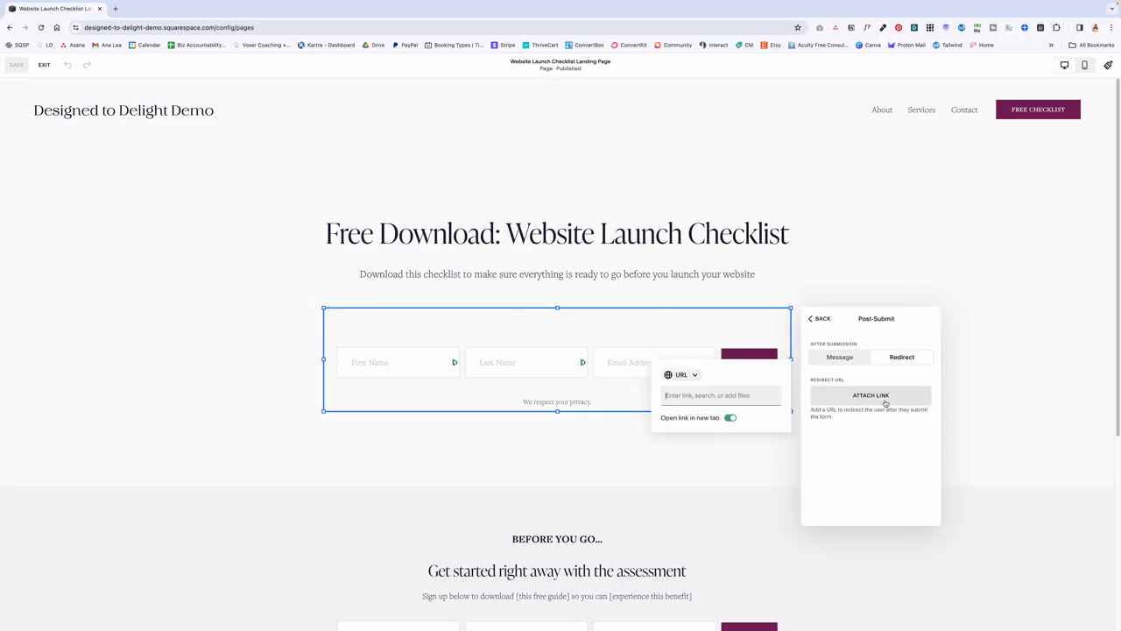
{"action": "left_click", "coordinate": [709, 395]}
{"action": "type", "text": "/chec"}
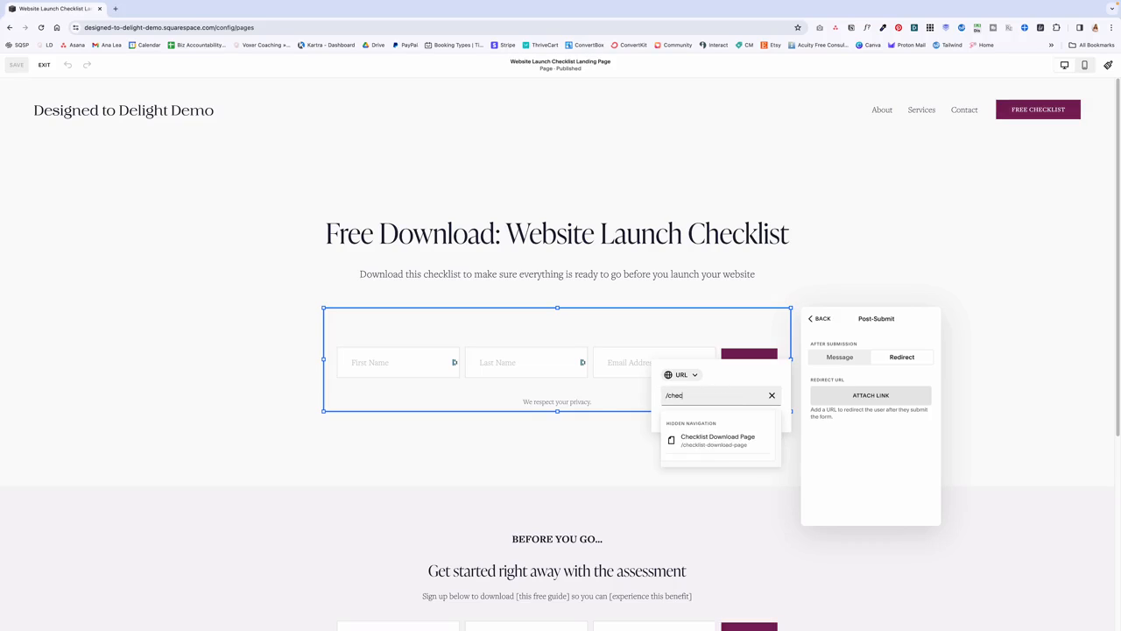
{"action": "left_click", "coordinate": [722, 442]}
{"action": "left_click", "coordinate": [16, 65]}
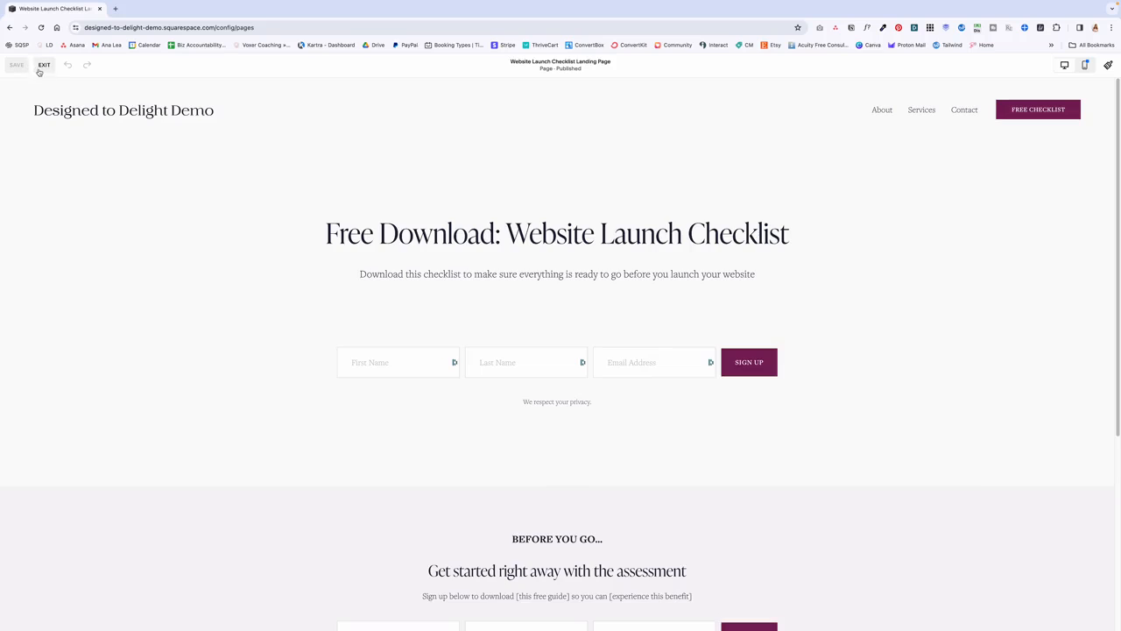
{"action": "left_click", "coordinate": [44, 65]}
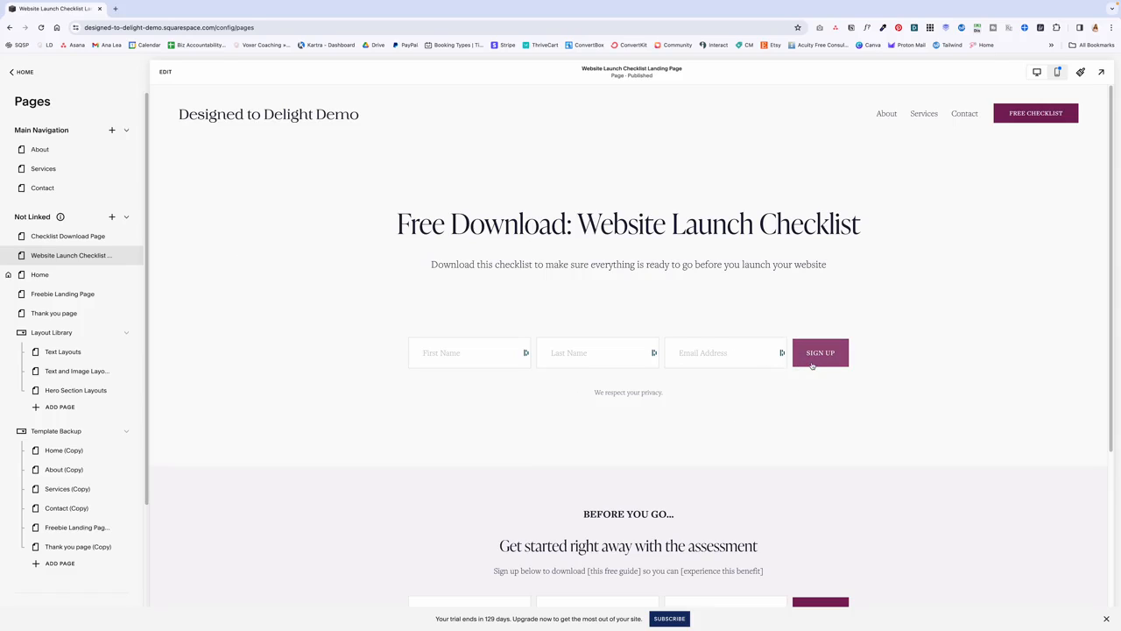
- Copy the 'Click here to download' button's link address, then head back to the dashboard's Marketing area
{"action": "left_click", "coordinate": [43, 245]}
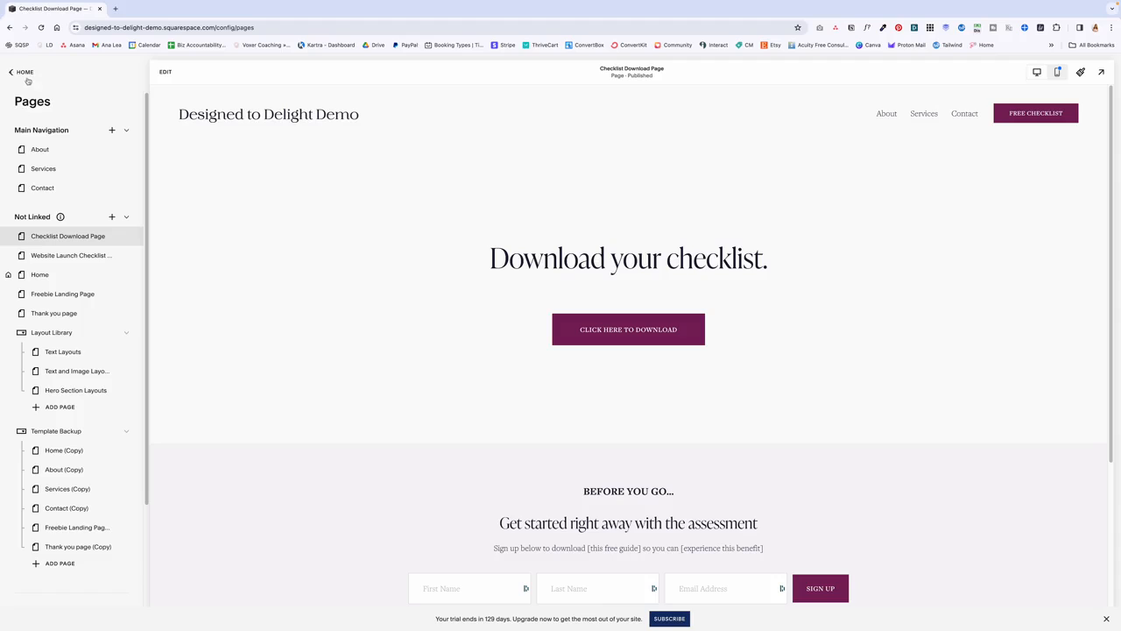
{"action": "right_click", "coordinate": [608, 337]}
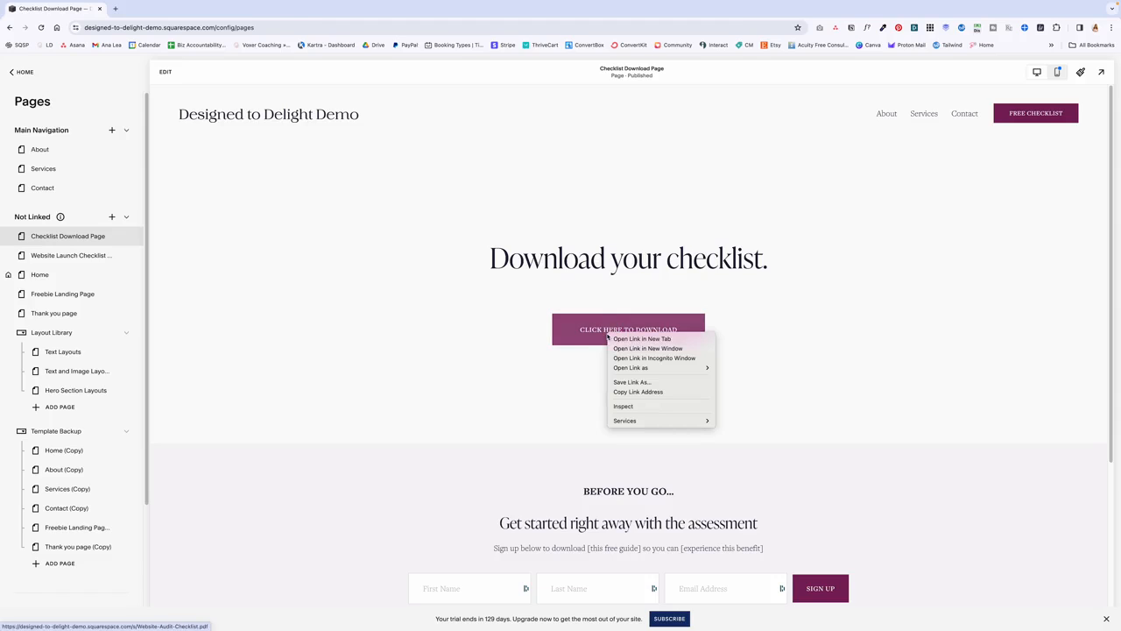
{"action": "left_click", "coordinate": [661, 393]}
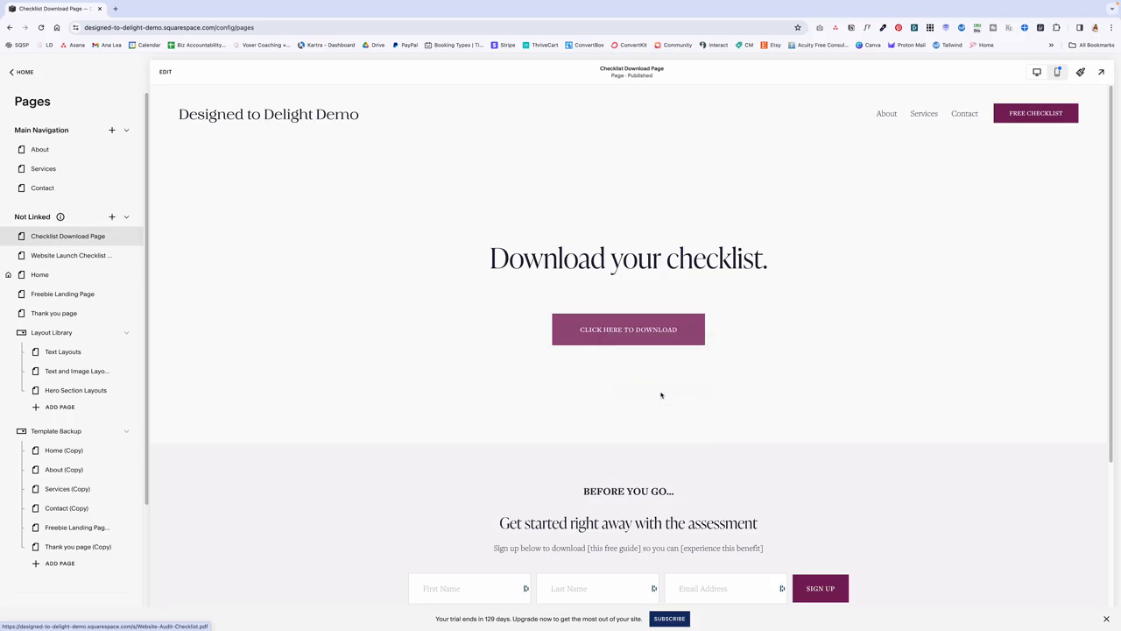
{"action": "left_click", "coordinate": [11, 72]}
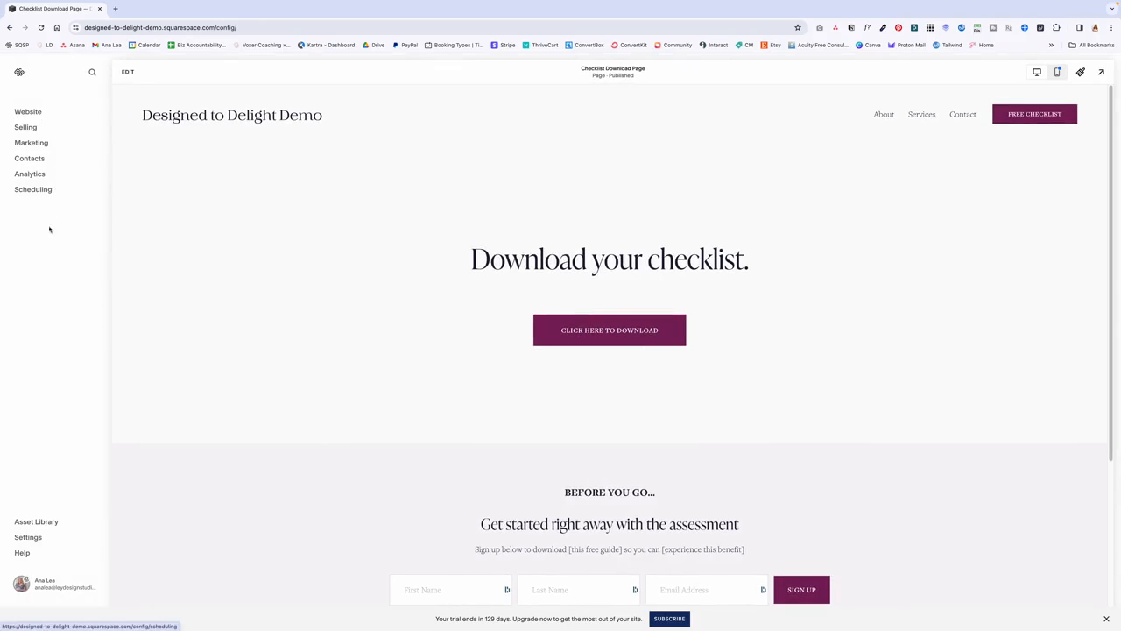
{"action": "left_click", "coordinate": [30, 142]}
- Create a new Welcome email campaign and preview the Clara - Reward template
{"action": "left_click", "coordinate": [63, 160]}
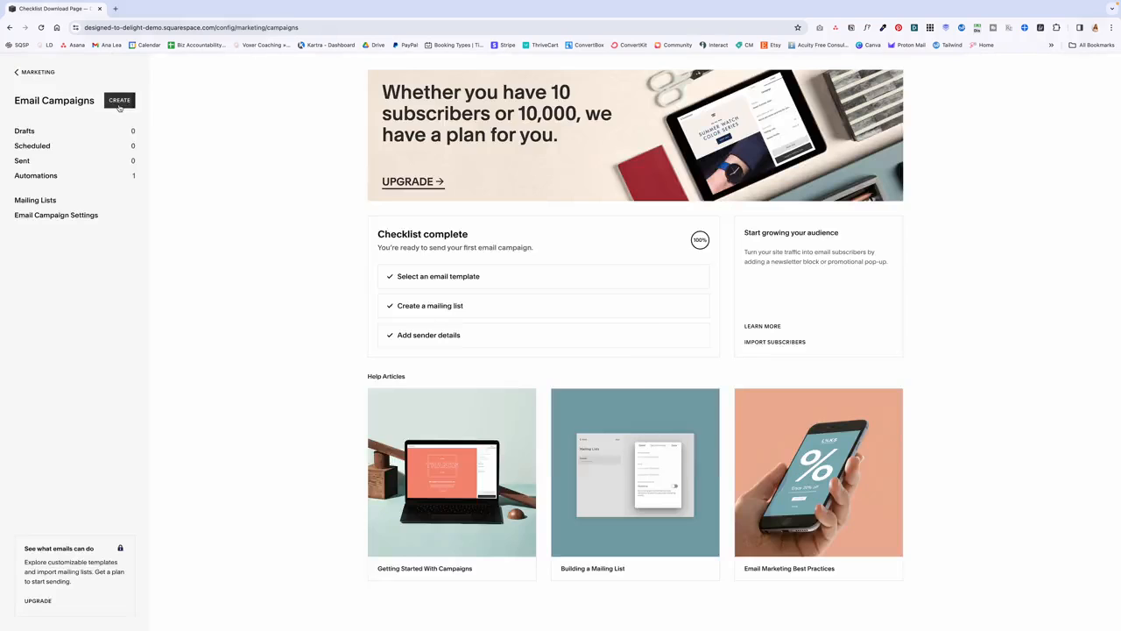
{"action": "left_click", "coordinate": [119, 104]}
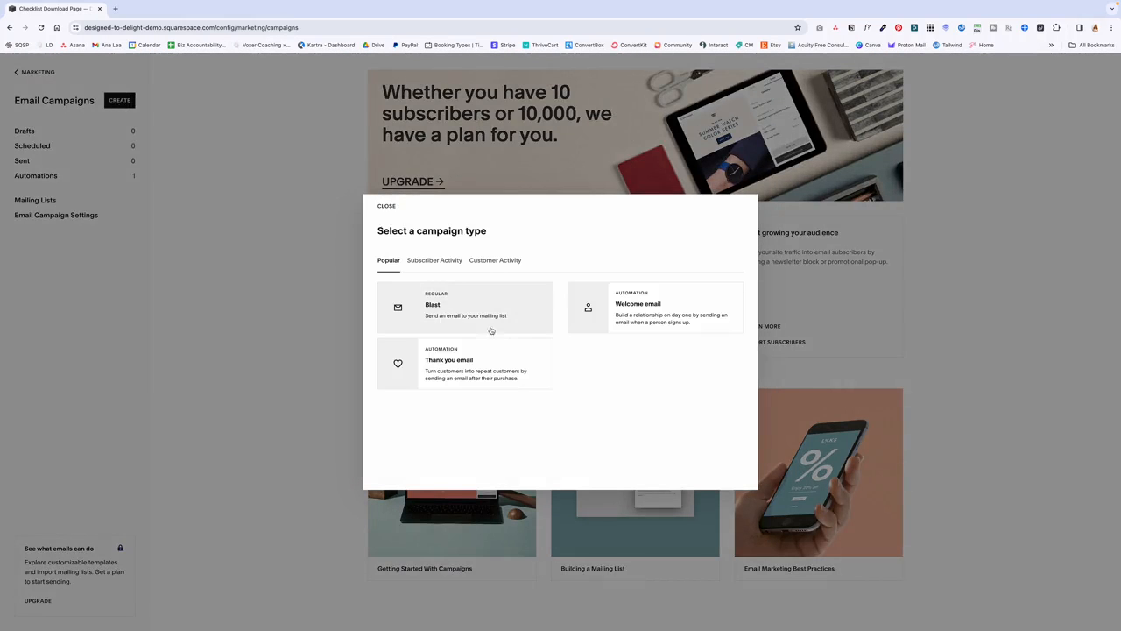
{"action": "left_click", "coordinate": [645, 315]}
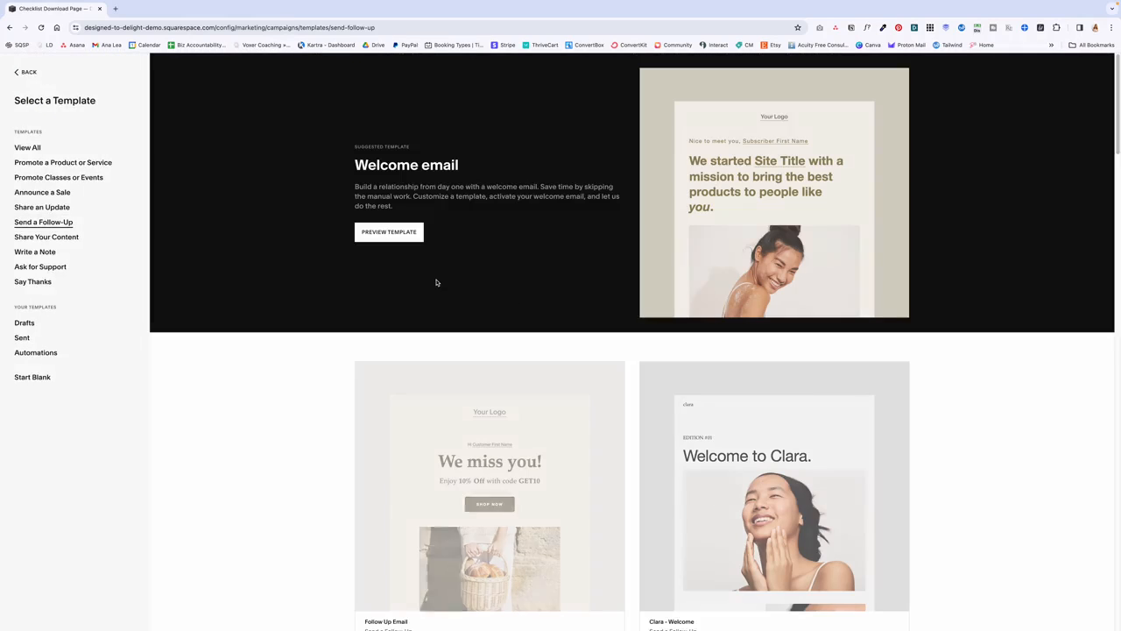
{"action": "scroll", "coordinate": [573, 366], "scroll_direction": "down", "scroll_amount": 3}
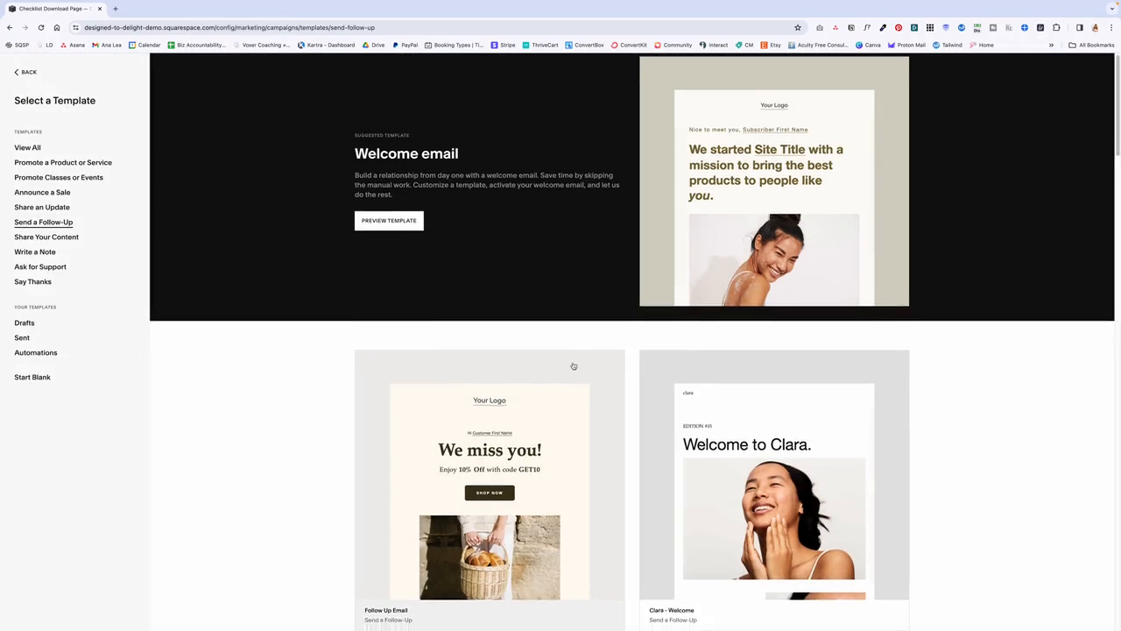
{"action": "scroll", "coordinate": [574, 366], "scroll_direction": "down", "scroll_amount": 10}
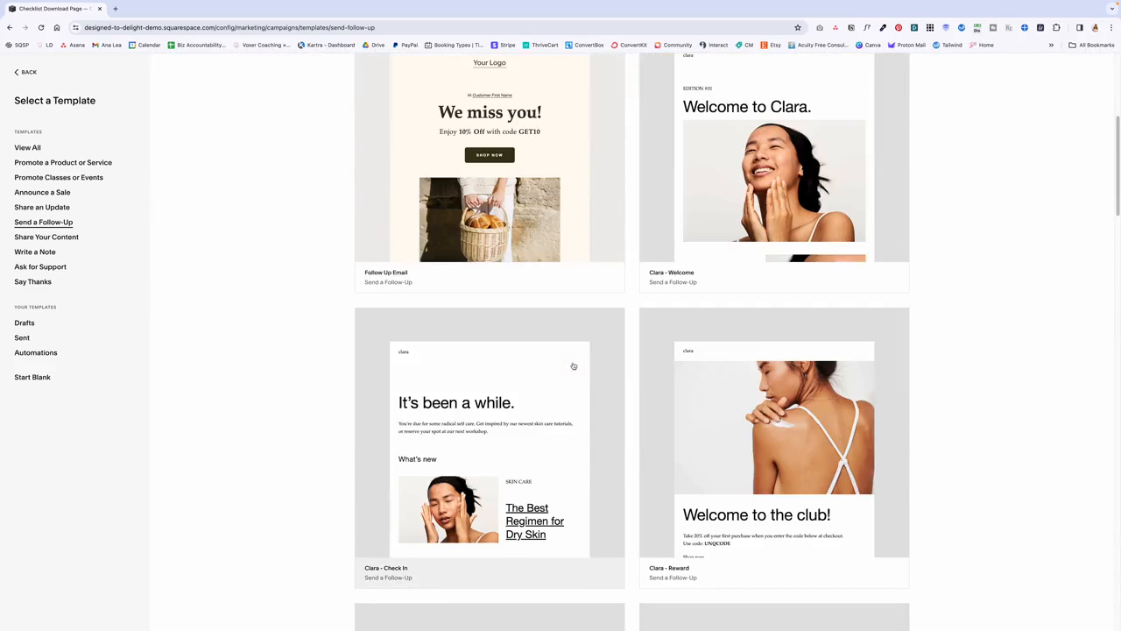
{"action": "scroll", "coordinate": [573, 366], "scroll_direction": "down", "scroll_amount": 10}
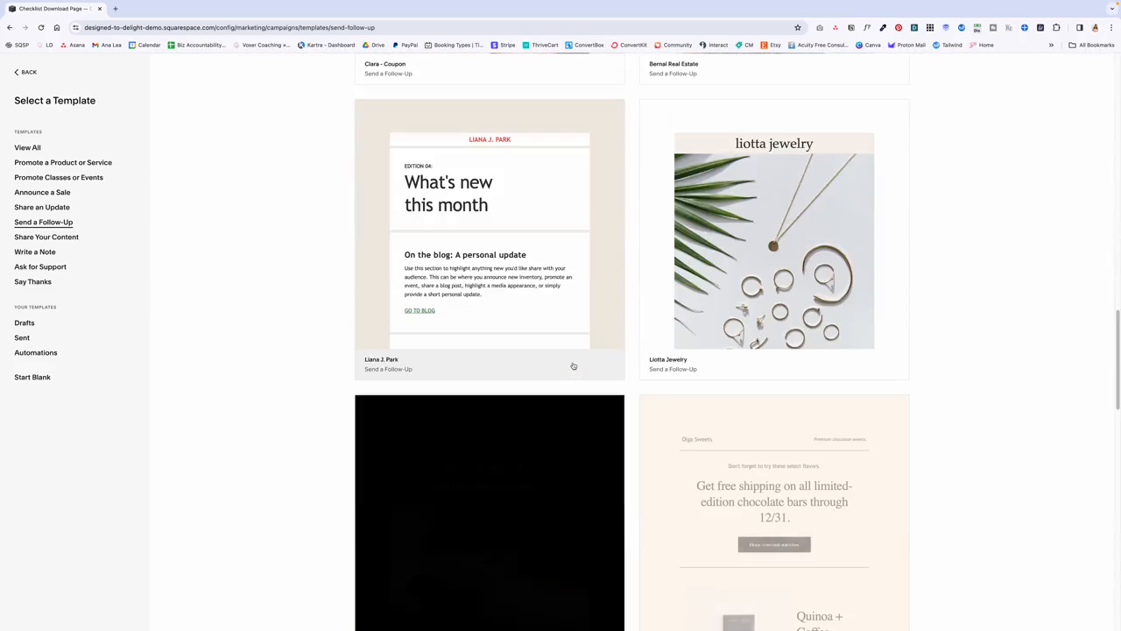
{"action": "scroll", "coordinate": [573, 366], "scroll_direction": "down", "scroll_amount": 15}
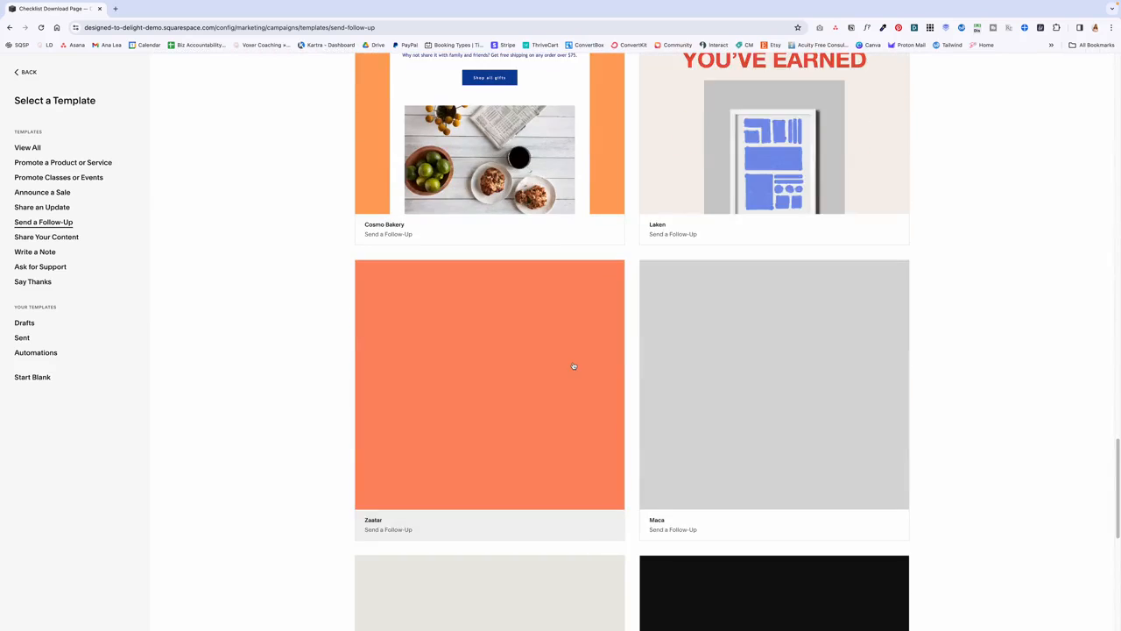
{"action": "scroll", "coordinate": [573, 366], "scroll_direction": "down", "scroll_amount": 5}
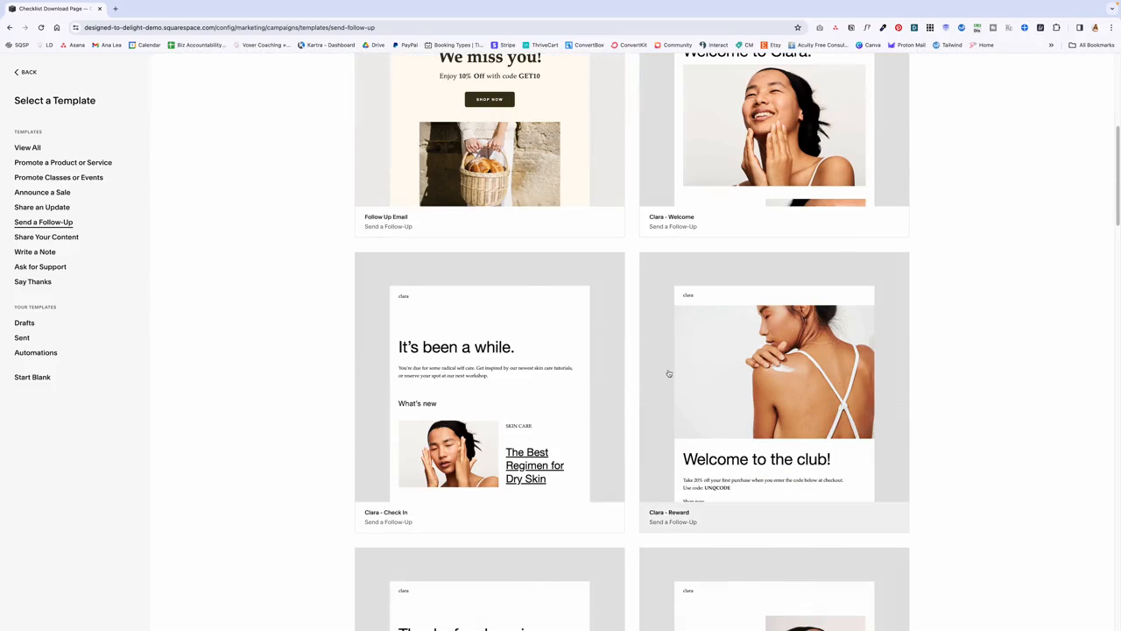
{"action": "left_click", "coordinate": [713, 383]}
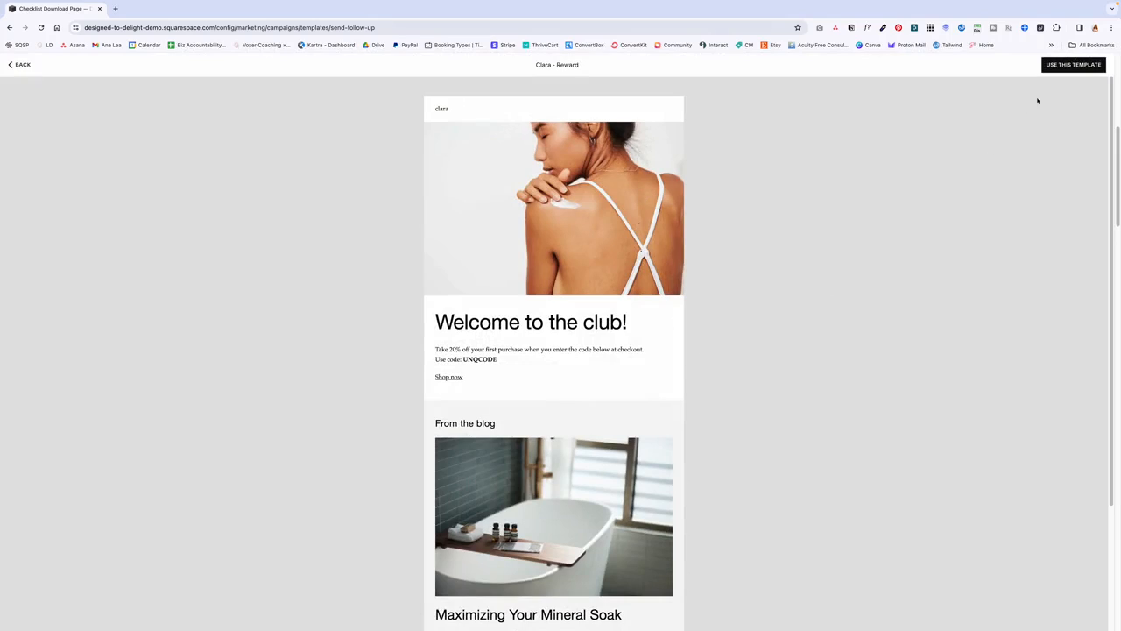
- Start the welcome email from the Clara - Reward template
{"action": "left_click", "coordinate": [1081, 67]}
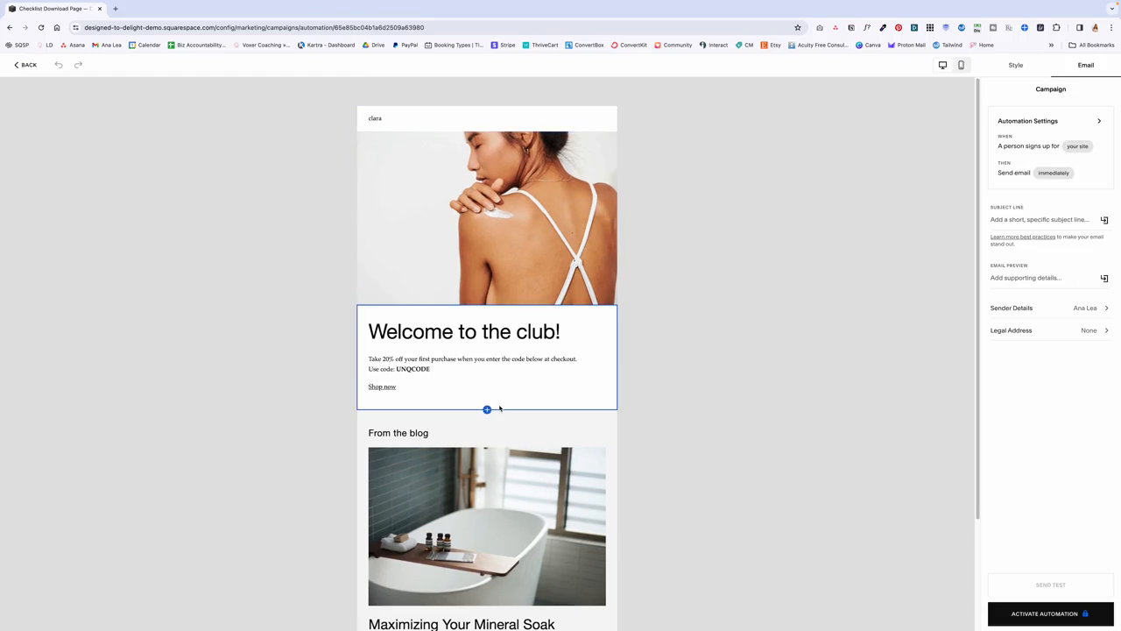
{"action": "scroll", "coordinate": [477, 379], "scroll_direction": "down", "scroll_amount": 1}
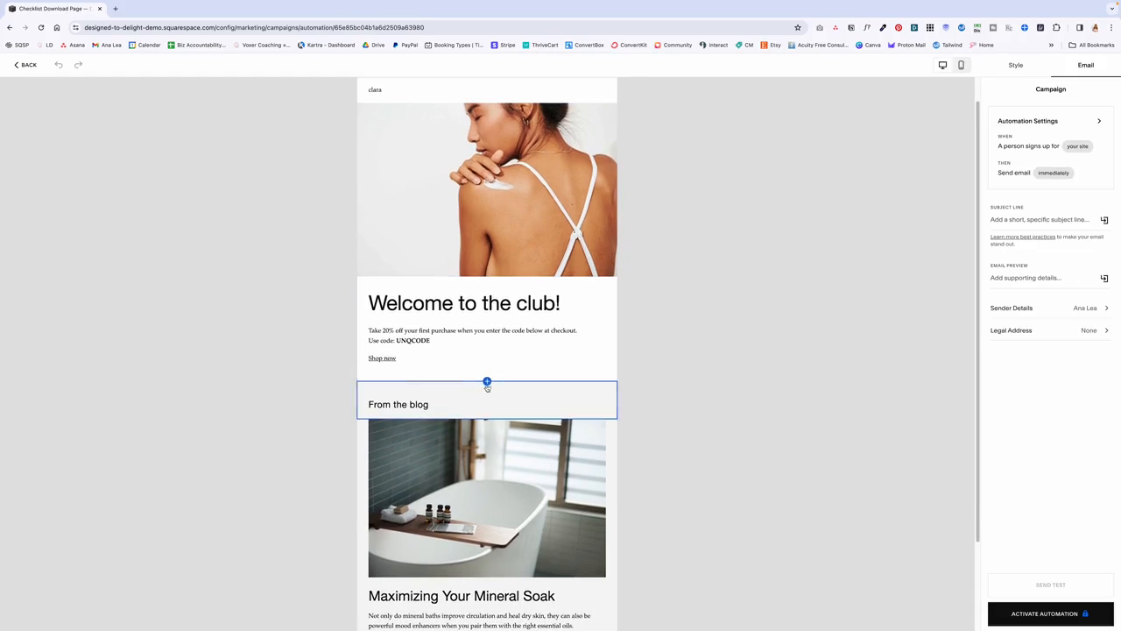
{"action": "left_click", "coordinate": [486, 381]}
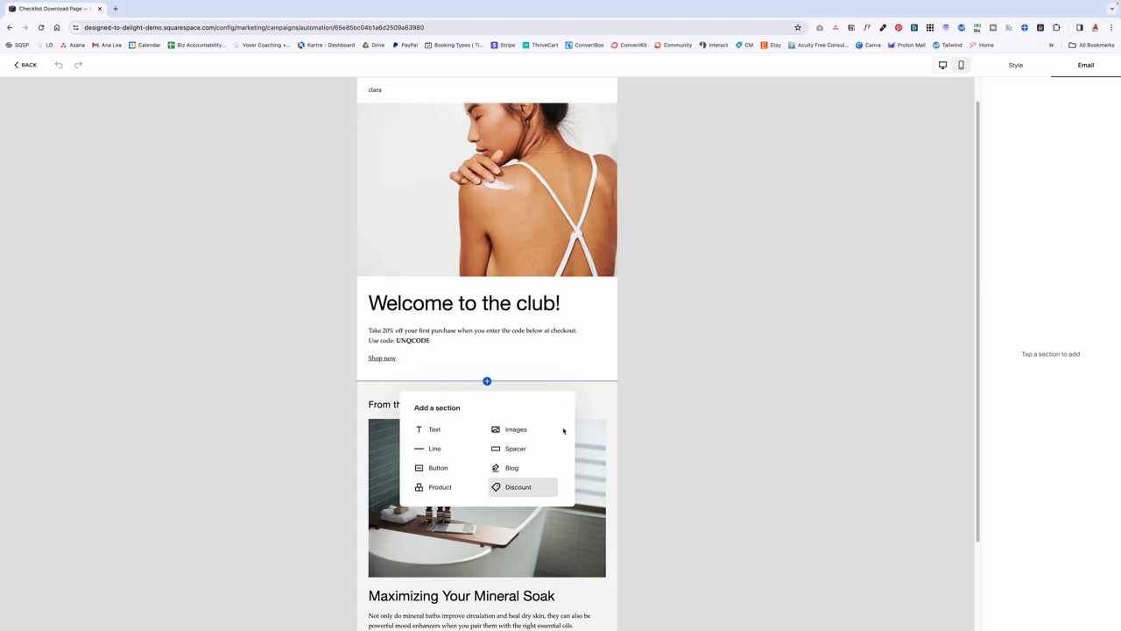
- Delete the blog image, the 'From the blog' heading and the Mineral Soak text block
{"action": "left_click", "coordinate": [542, 465]}
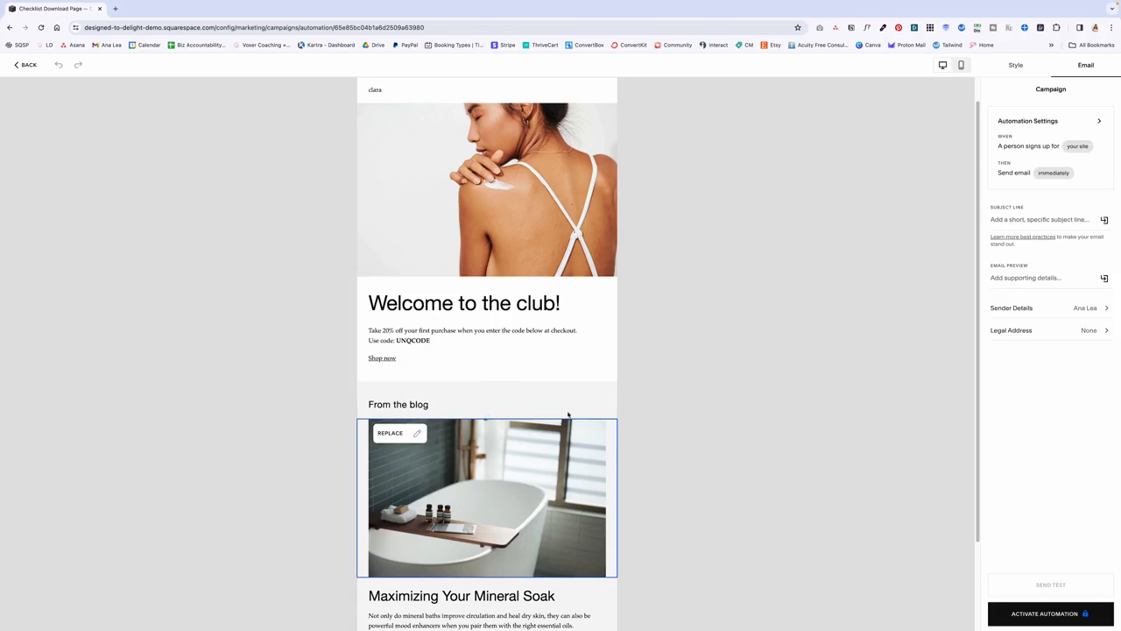
{"action": "left_click", "coordinate": [594, 465]}
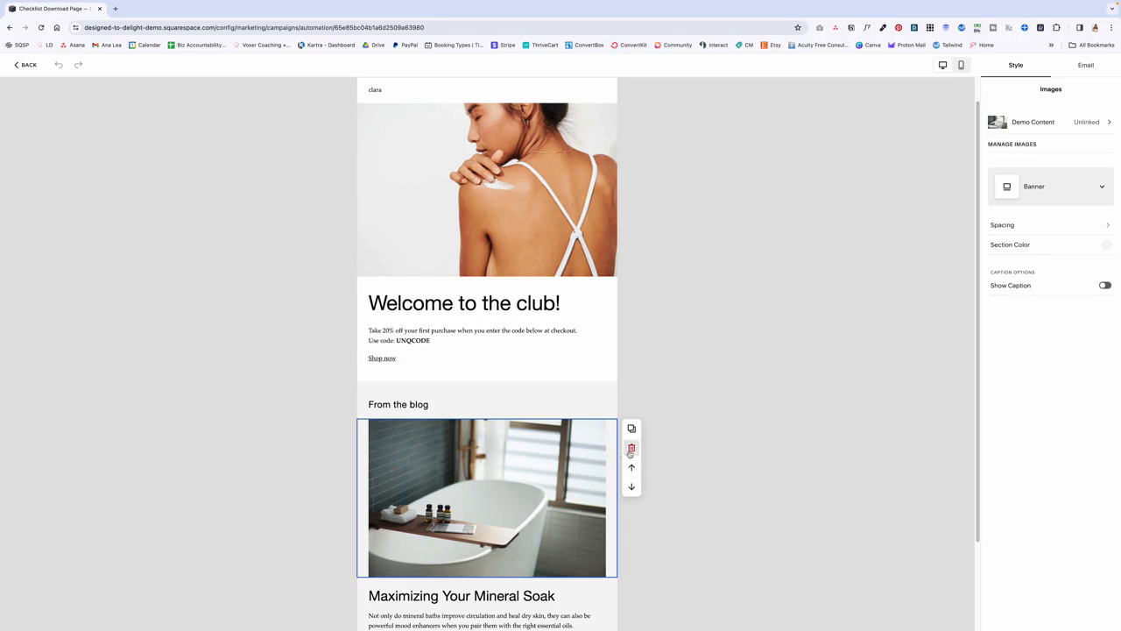
{"action": "left_click", "coordinate": [632, 448]}
{"action": "left_click", "coordinate": [602, 431]}
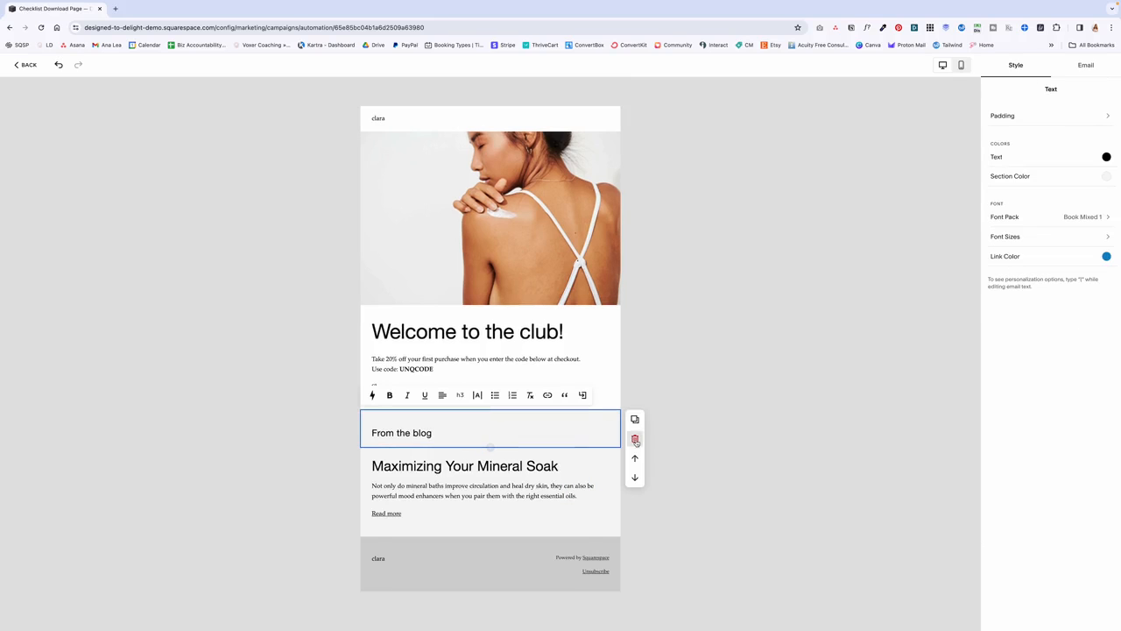
{"action": "left_click", "coordinate": [635, 438]}
{"action": "left_click", "coordinate": [603, 444]}
{"action": "left_click", "coordinate": [633, 438]}
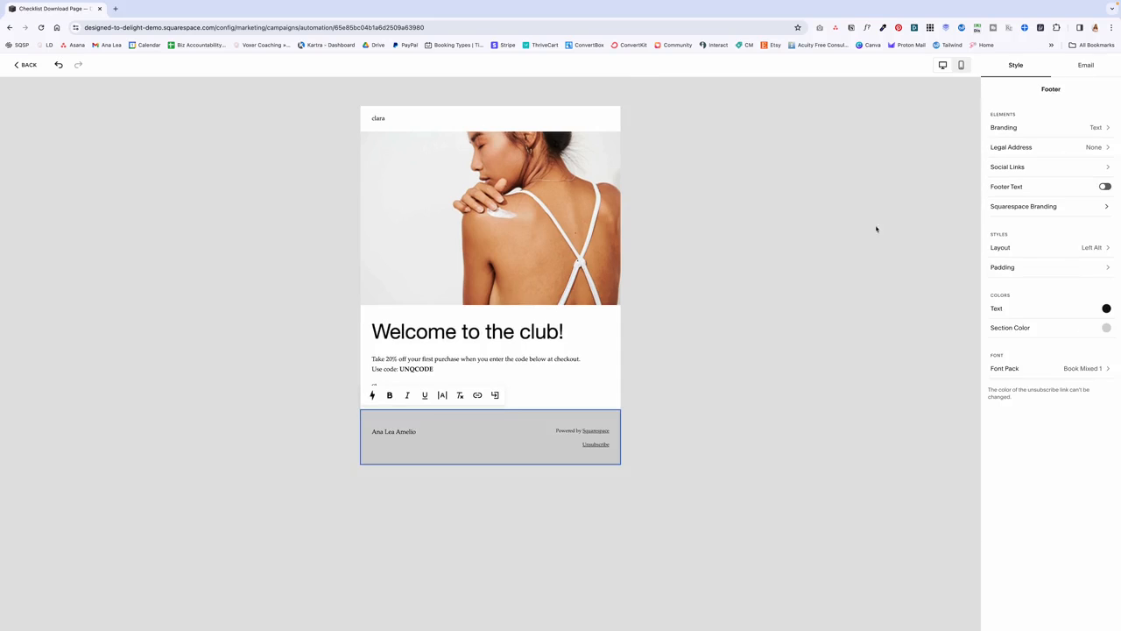
- Match the email's colours to the site's Theme 2 styles
{"action": "left_click", "coordinate": [970, 150]}
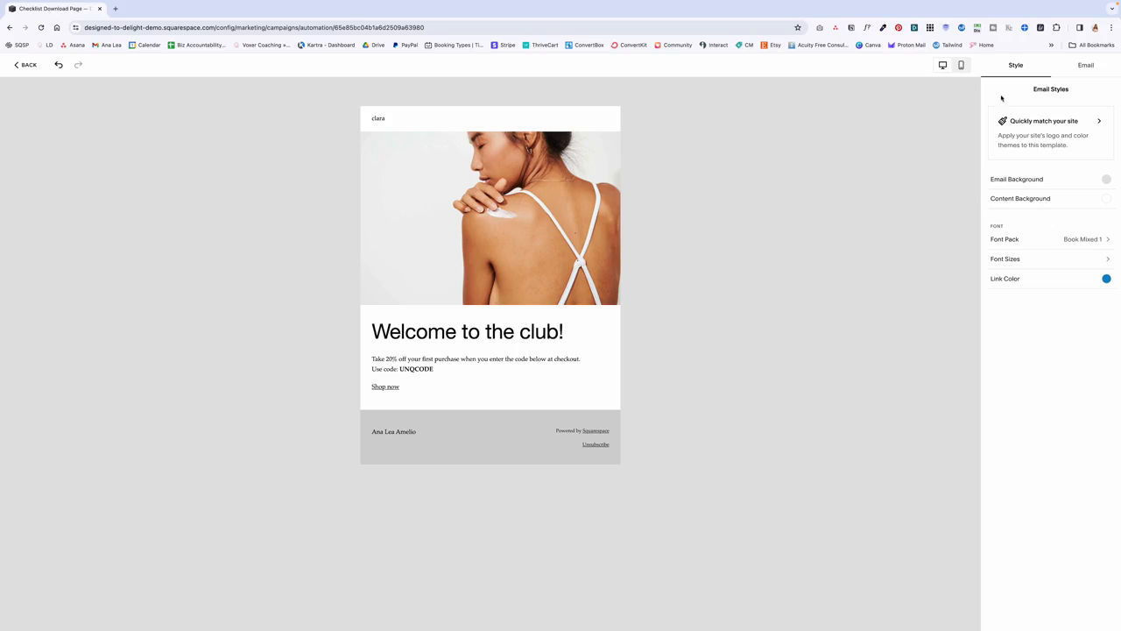
{"action": "left_click", "coordinate": [1053, 121]}
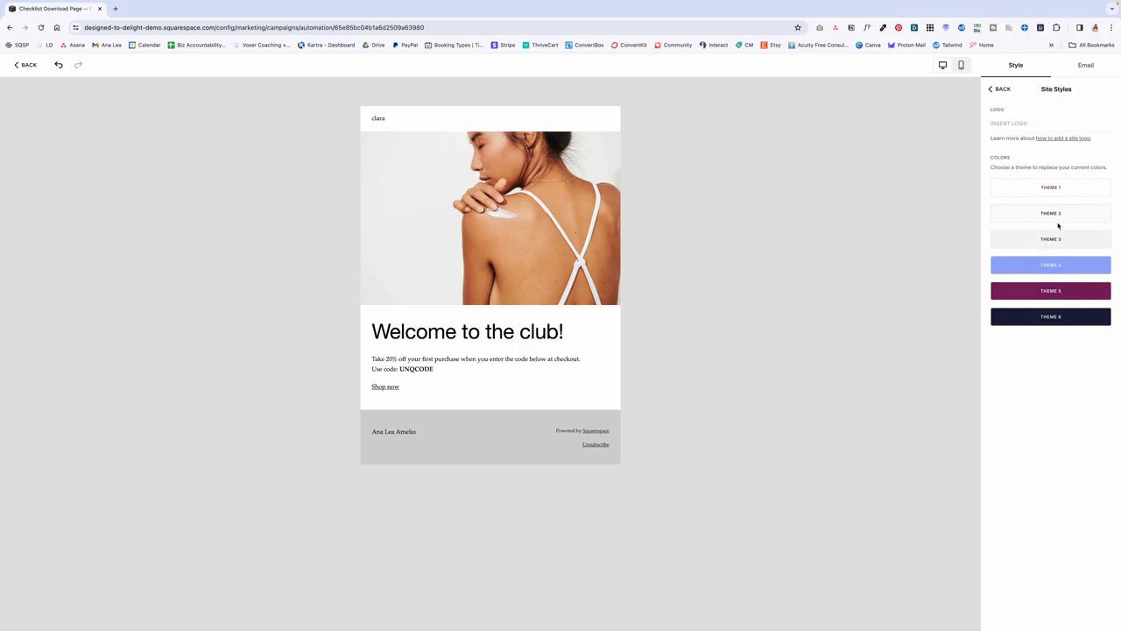
{"action": "left_click", "coordinate": [1059, 221]}
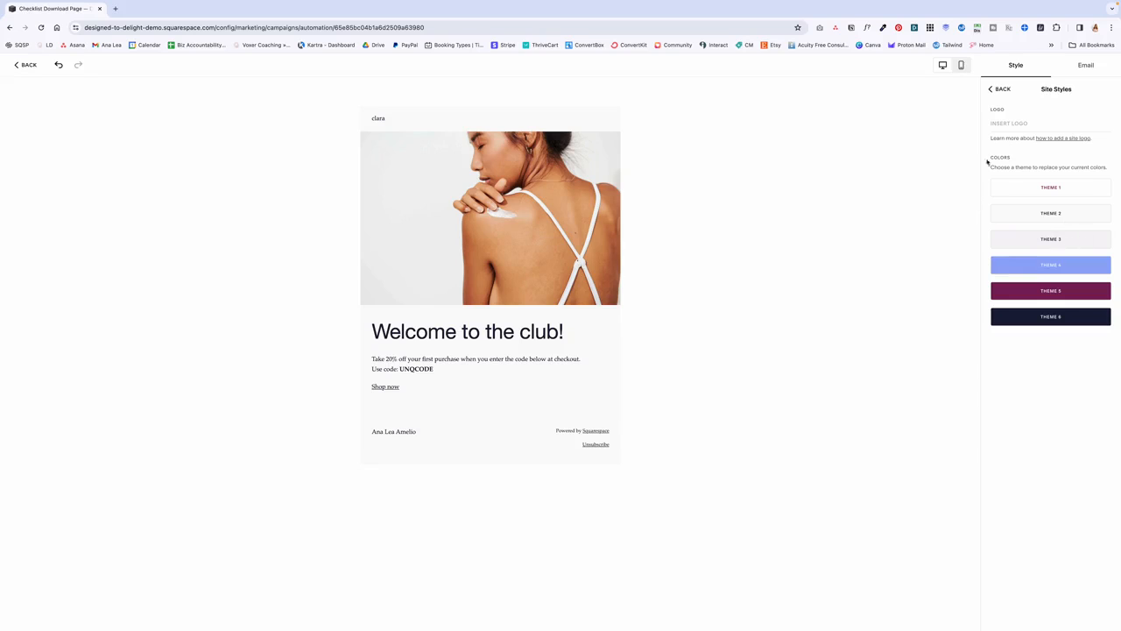
{"action": "left_click", "coordinate": [1003, 90]}
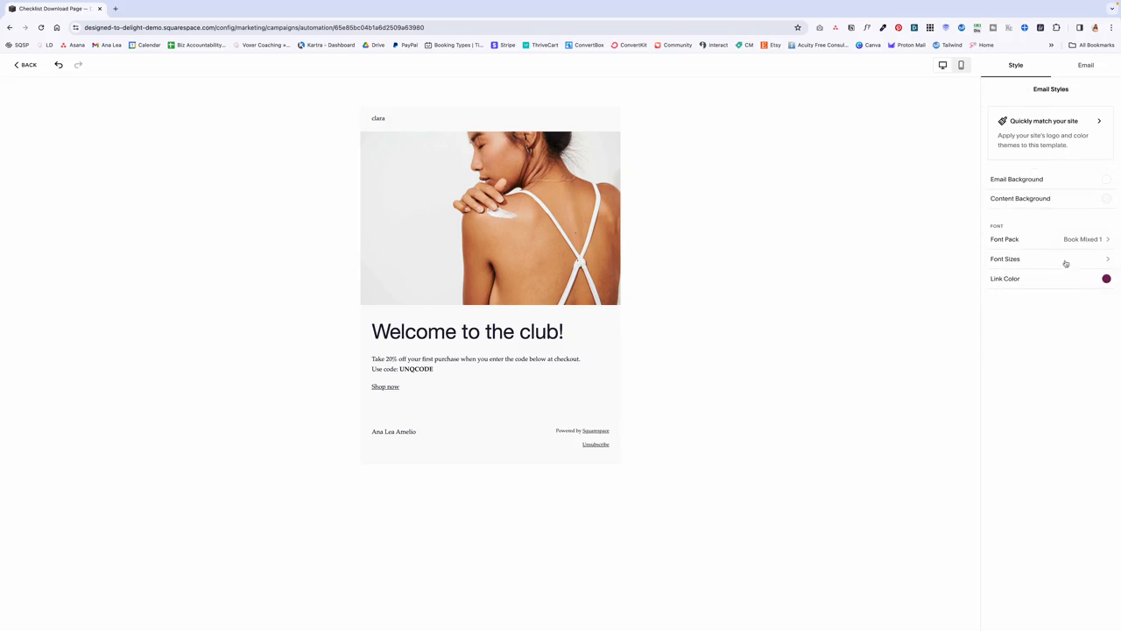
- Apply the Book Mixed 2 font pack so the heading uses a serif typeface
{"action": "left_click", "coordinate": [453, 363]}
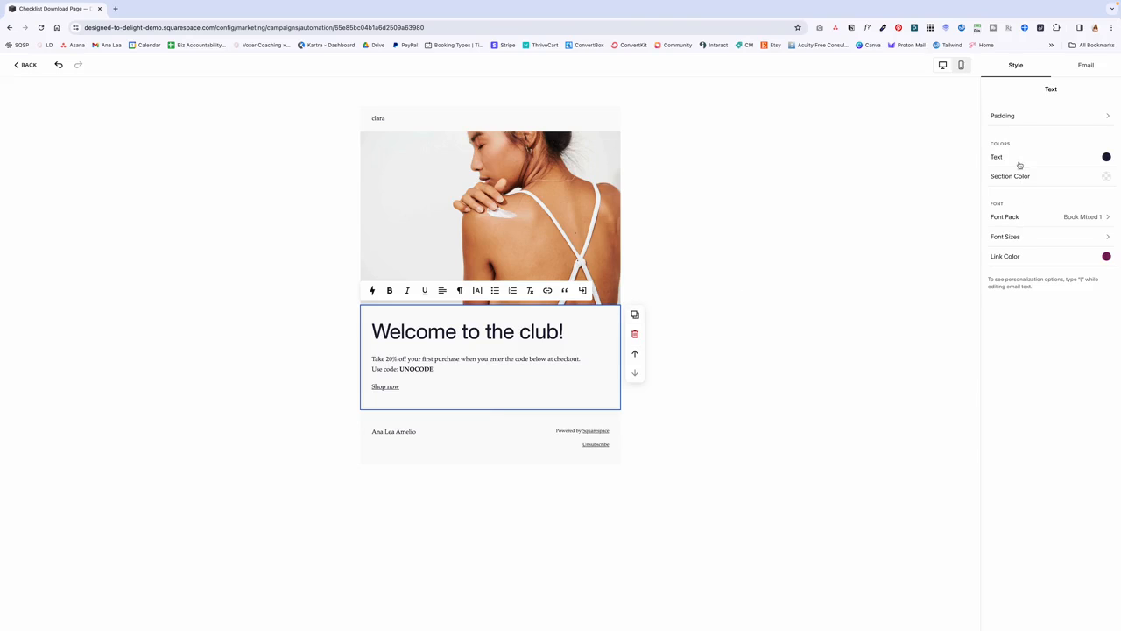
{"action": "left_click", "coordinate": [1051, 218]}
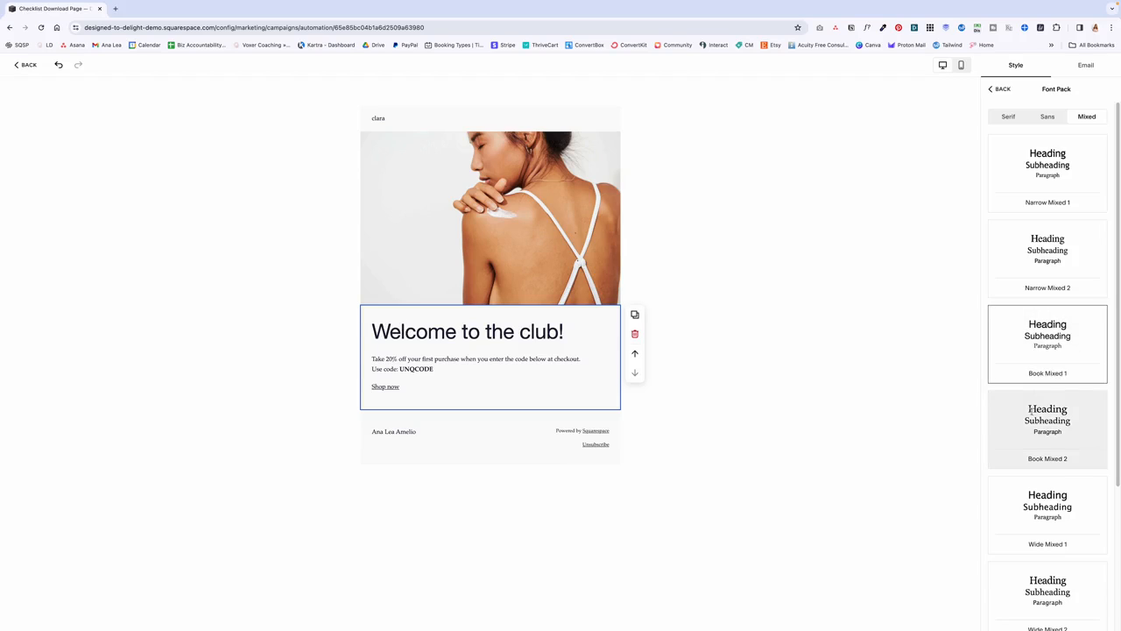
{"action": "left_click", "coordinate": [1028, 416]}
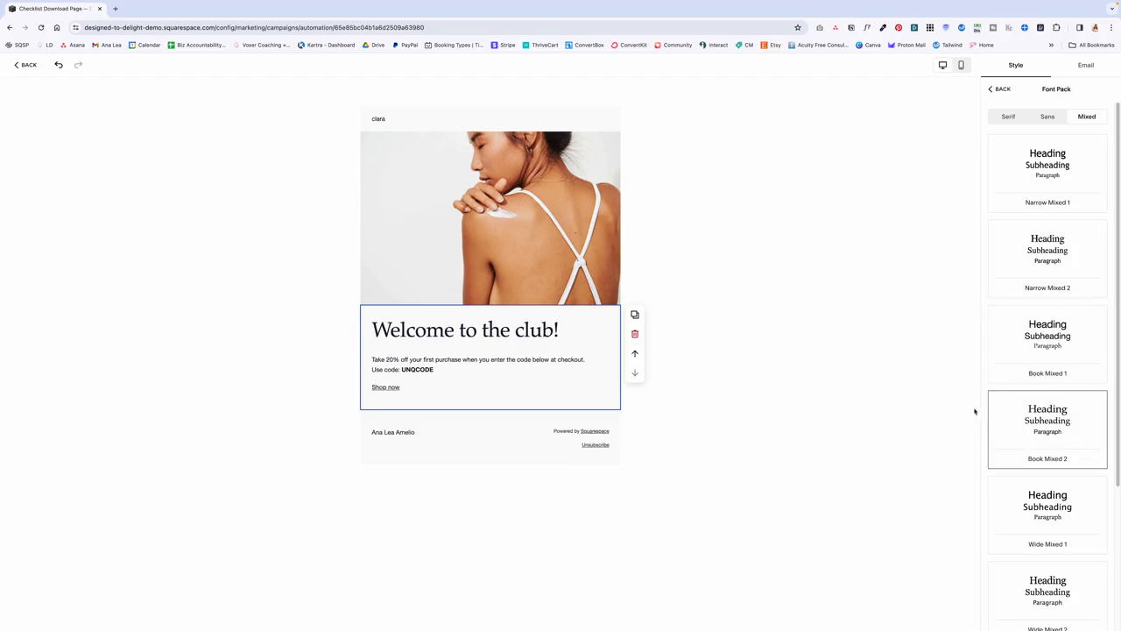
{"action": "left_click", "coordinate": [517, 345]}
{"action": "left_click", "coordinate": [1009, 117]}
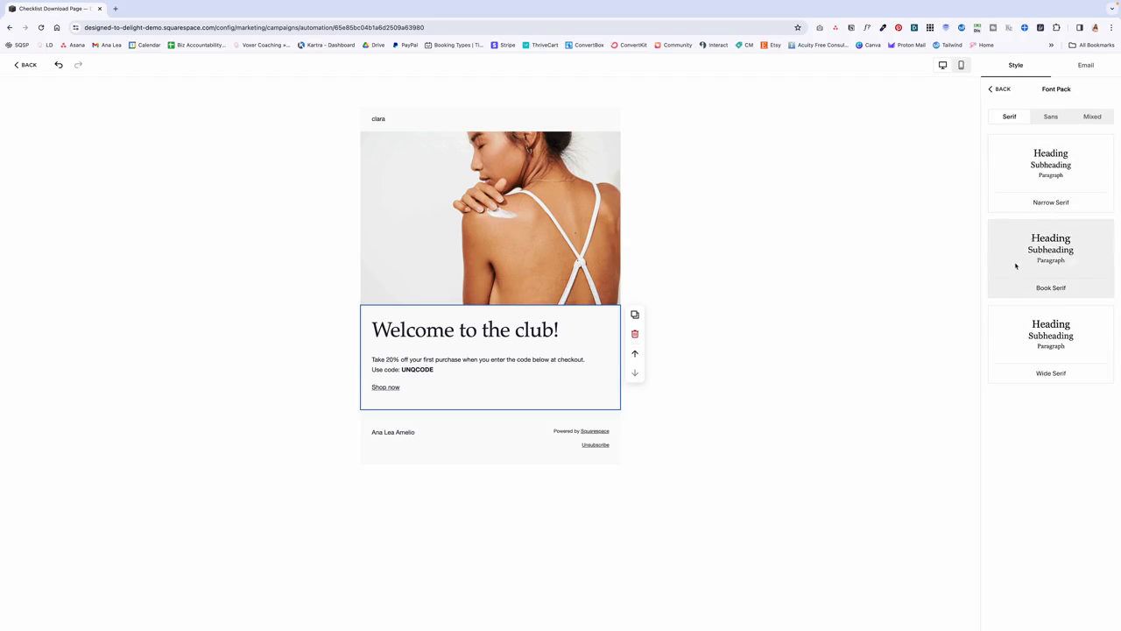
{"action": "left_click", "coordinate": [518, 378]}
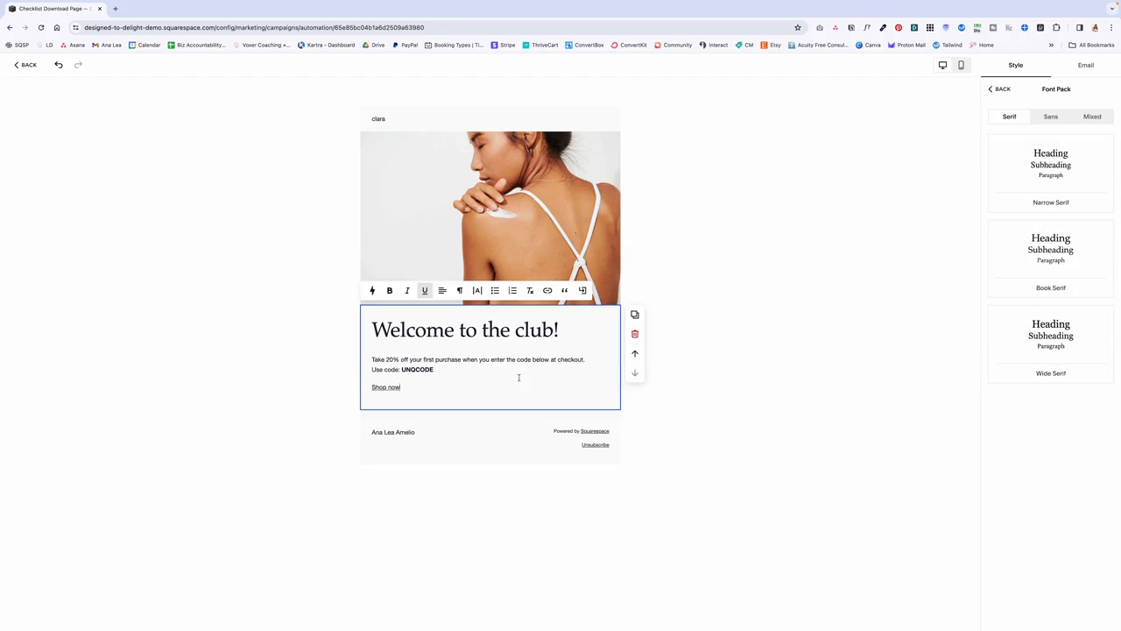
{"action": "left_click", "coordinate": [578, 339]}
{"action": "left_click", "coordinate": [424, 168]}
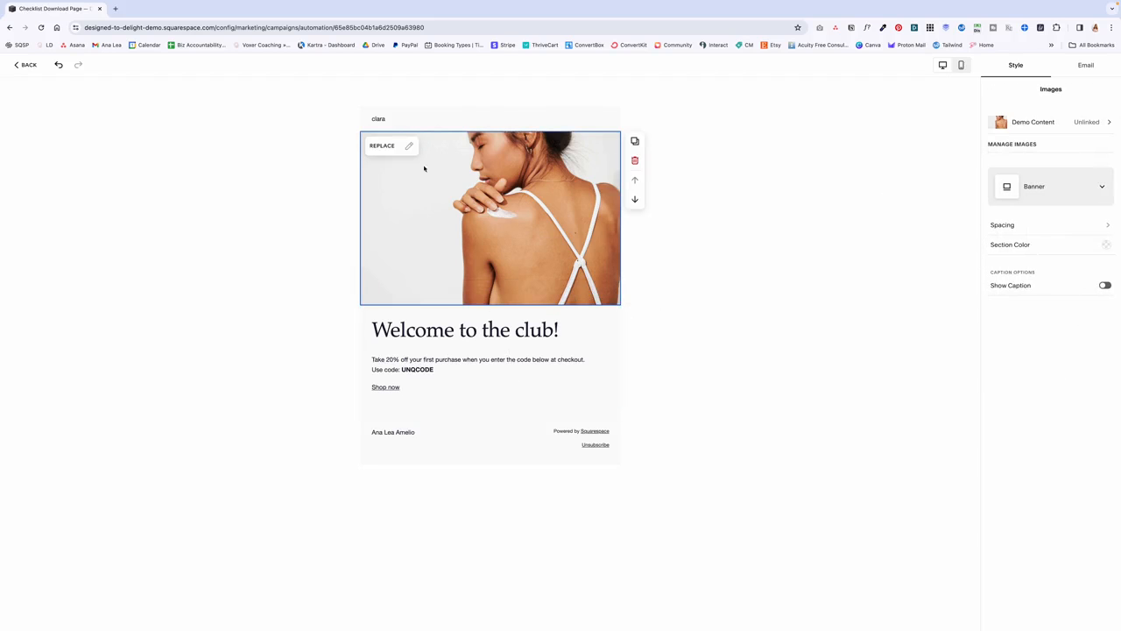
- Replace the email's banner image with the lead-magnet mockup from the library
{"action": "left_click", "coordinate": [385, 147]}
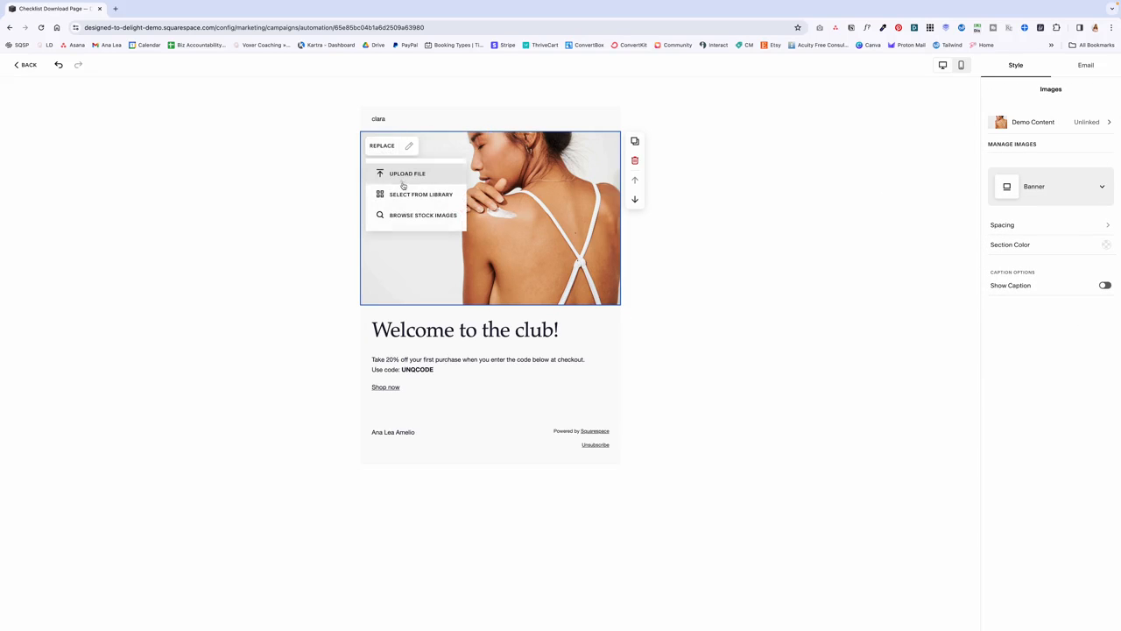
{"action": "left_click", "coordinate": [404, 173]}
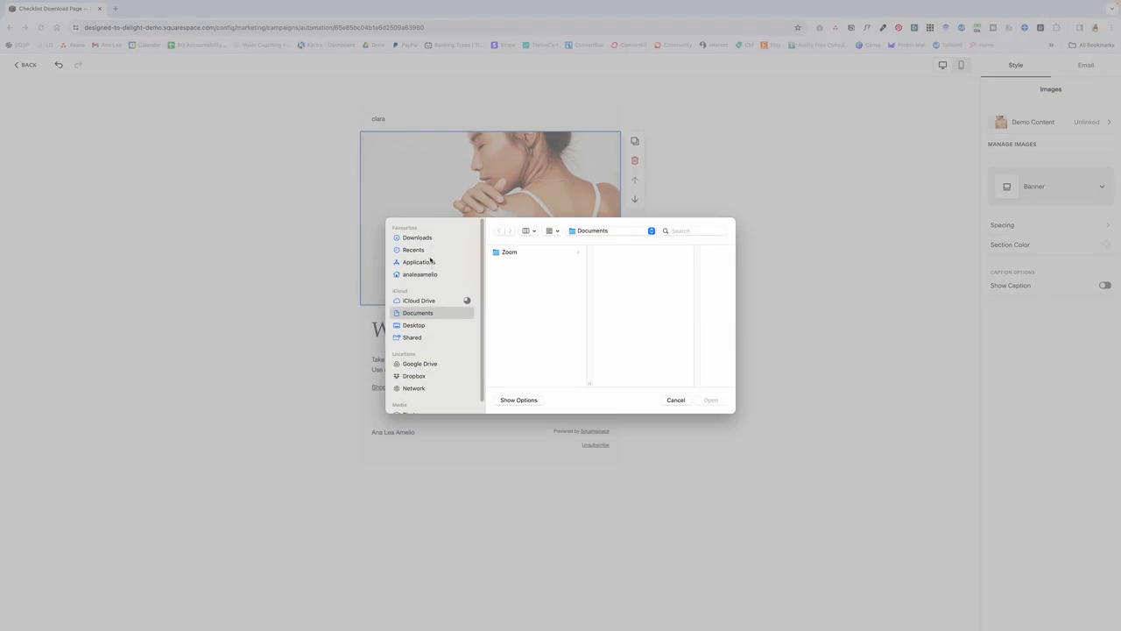
{"action": "key", "text": "Escape"}
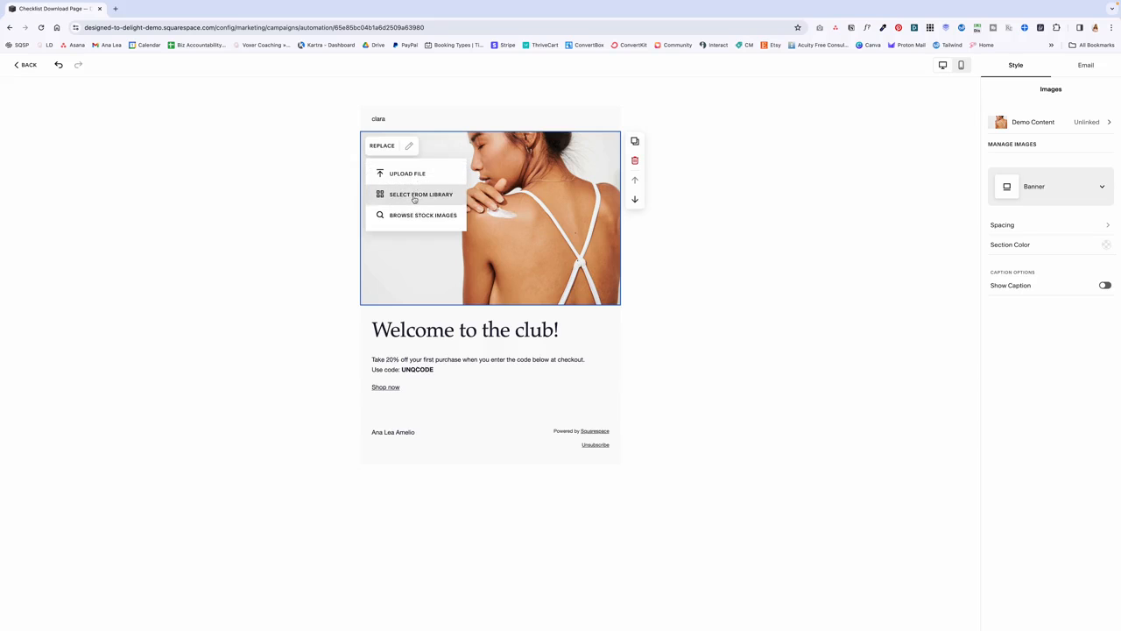
{"action": "left_click", "coordinate": [417, 195]}
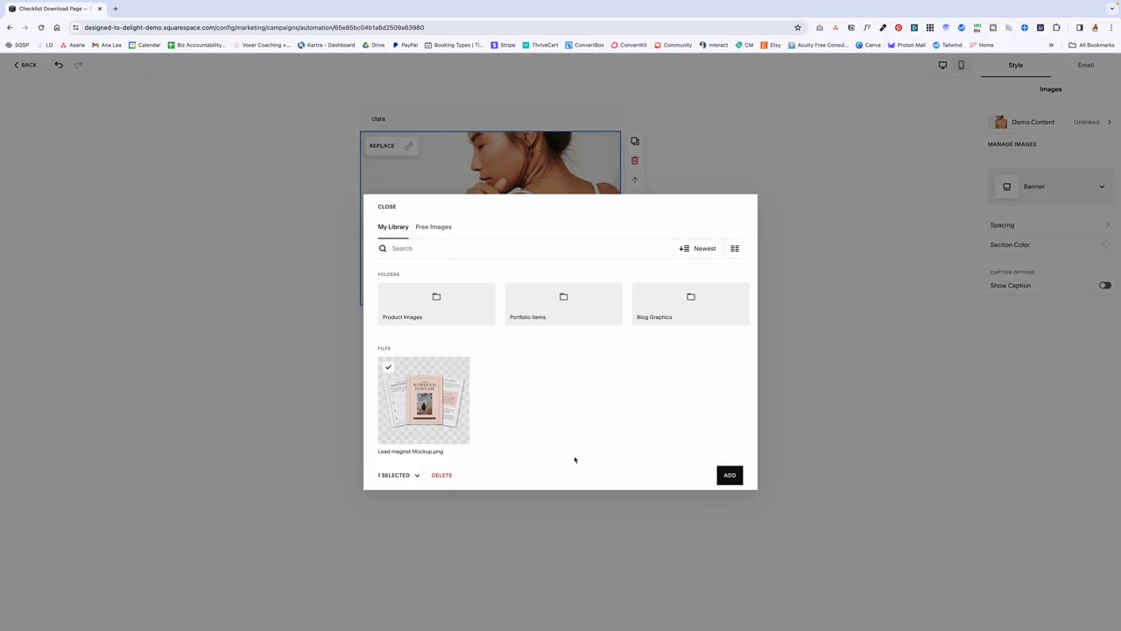
{"action": "left_click", "coordinate": [729, 474]}
- Change 'link' to 'button' and add a 'Download Checklist' button linked to the pasted PDF URL
{"action": "left_click_drag", "start_coordinate": [397, 446], "coordinate": [406, 446]}
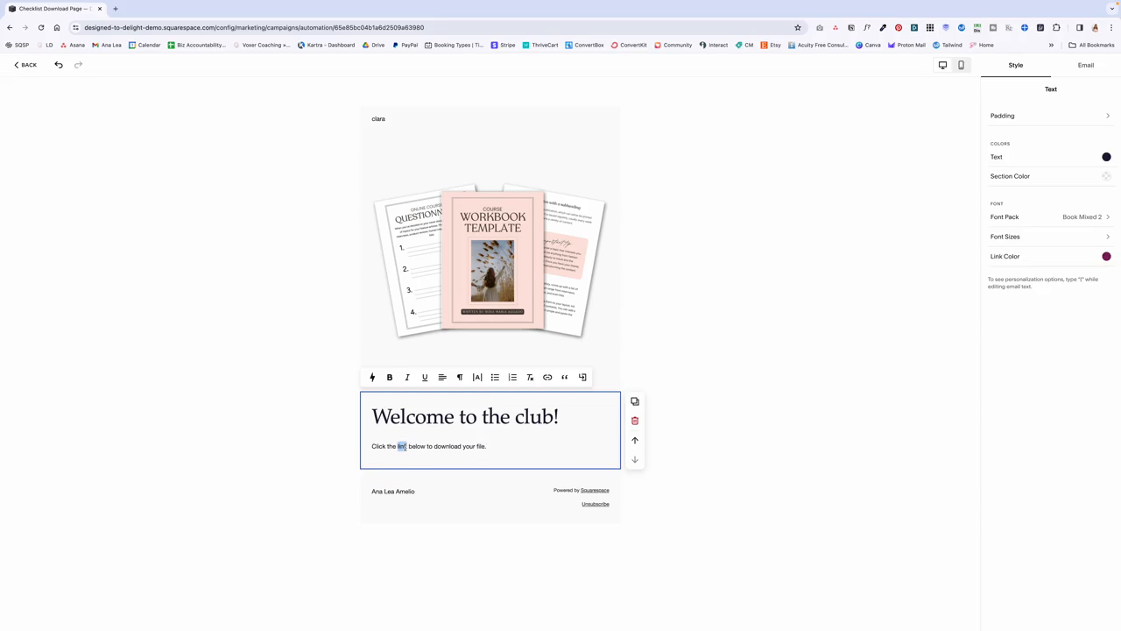
{"action": "type", "text": "button"}
{"action": "left_click", "coordinate": [490, 468]}
{"action": "left_click", "coordinate": [447, 555]}
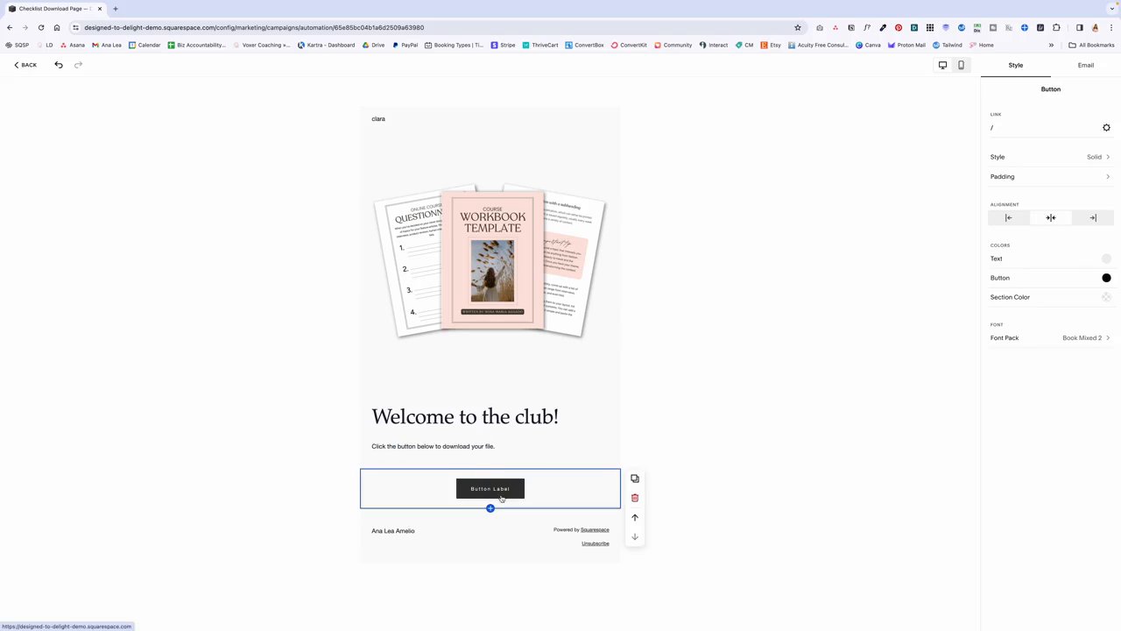
{"action": "left_click_drag", "start_coordinate": [502, 497], "coordinate": [451, 488]}
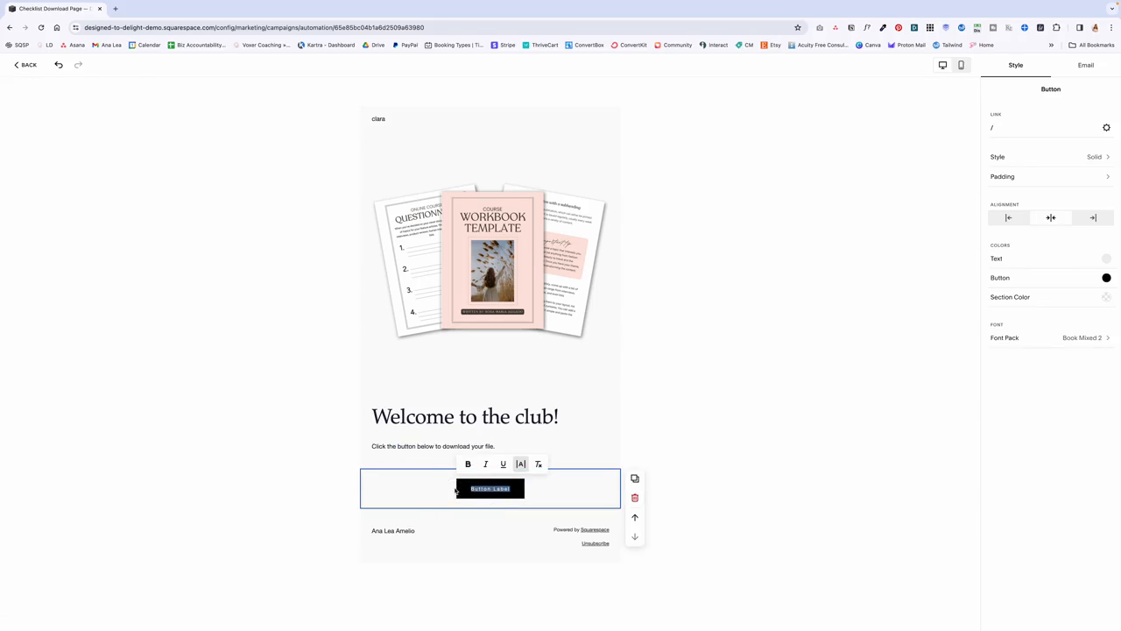
{"action": "type", "text": "Downlo"}
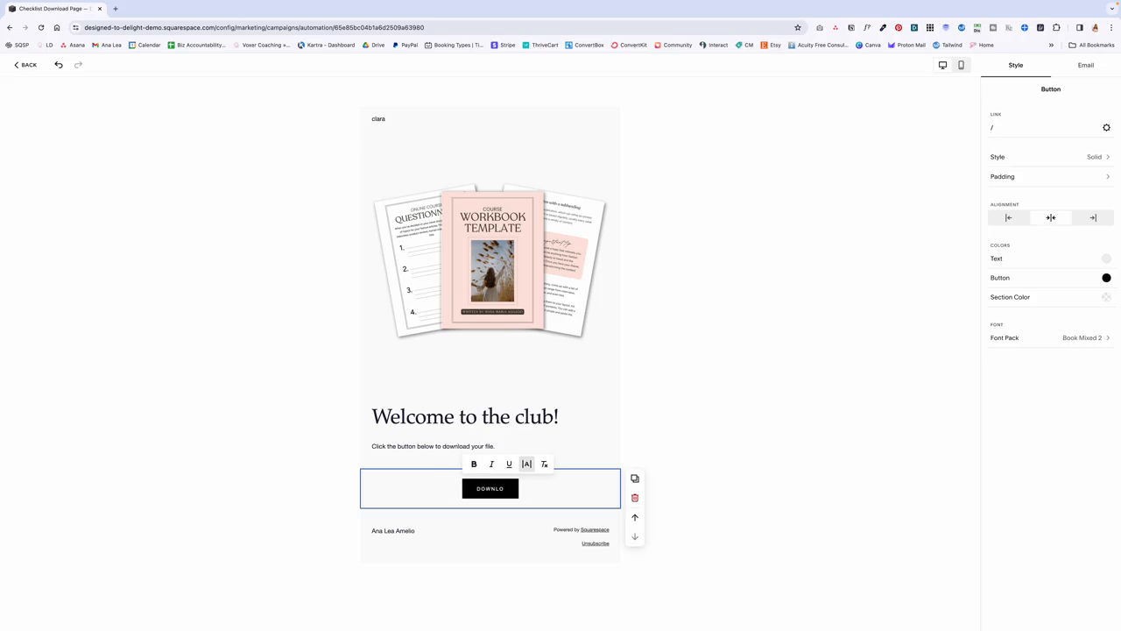
{"action": "type", "text": "ad Checklis"}
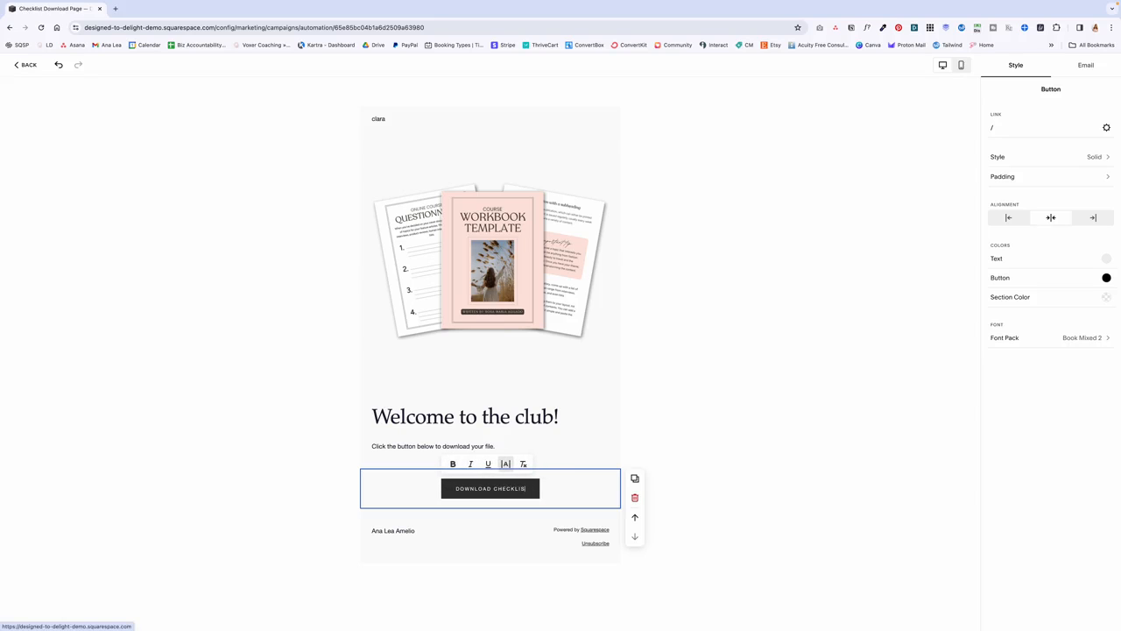
{"action": "type", "text": "t"}
{"action": "left_click", "coordinate": [979, 172]}
{"action": "left_click", "coordinate": [997, 129]}
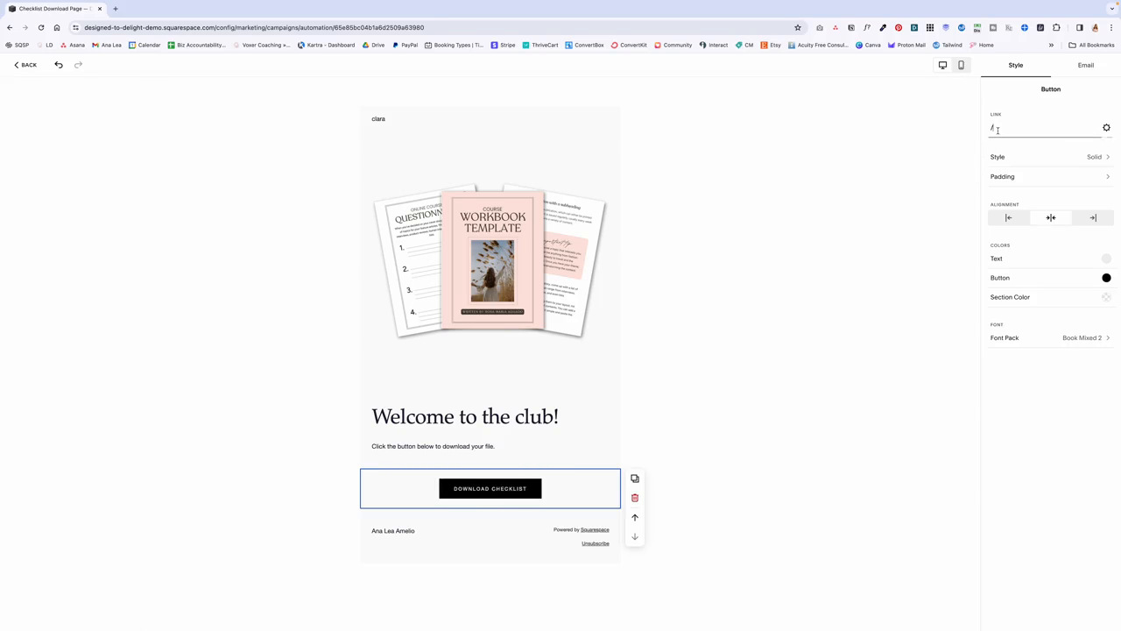
{"action": "key", "text": "BackSpace"}
{"action": "key", "text": "ctrl+v"}
- Trigger the email immediately whenever someone signs up for the Subscribers mailing list
{"action": "left_click", "coordinate": [883, 192]}
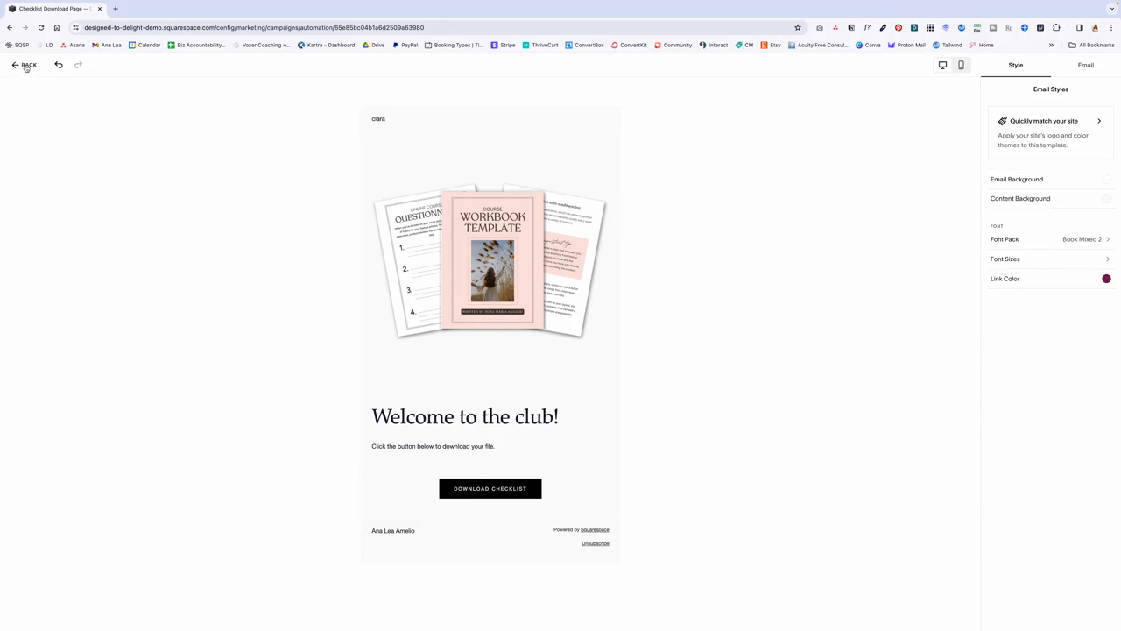
{"action": "left_click", "coordinate": [1080, 64]}
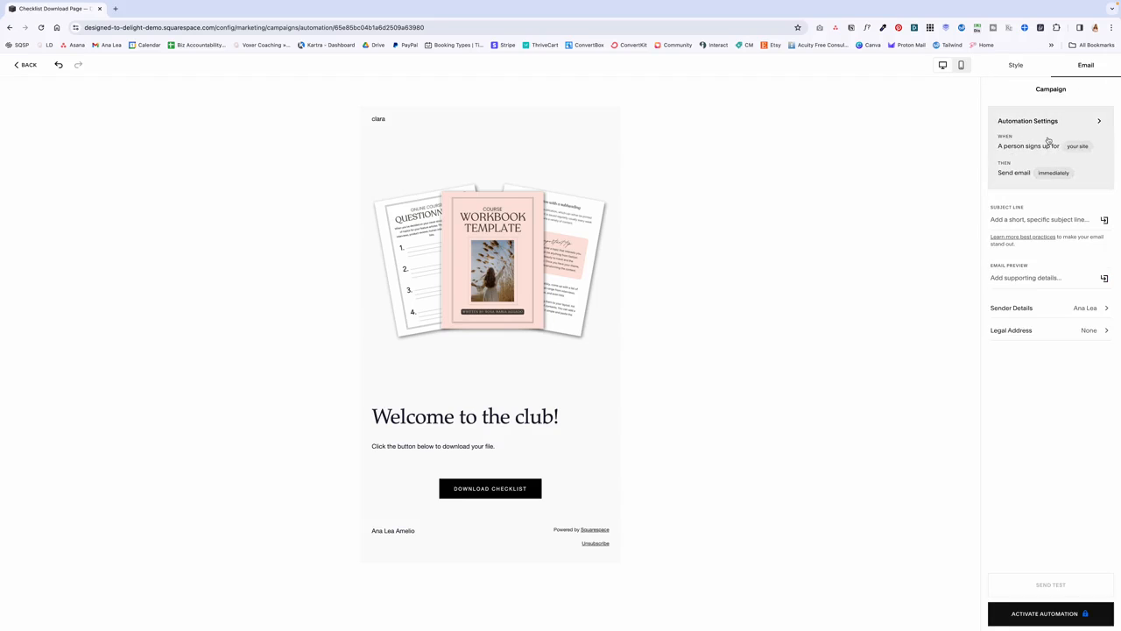
{"action": "left_click", "coordinate": [1048, 141]}
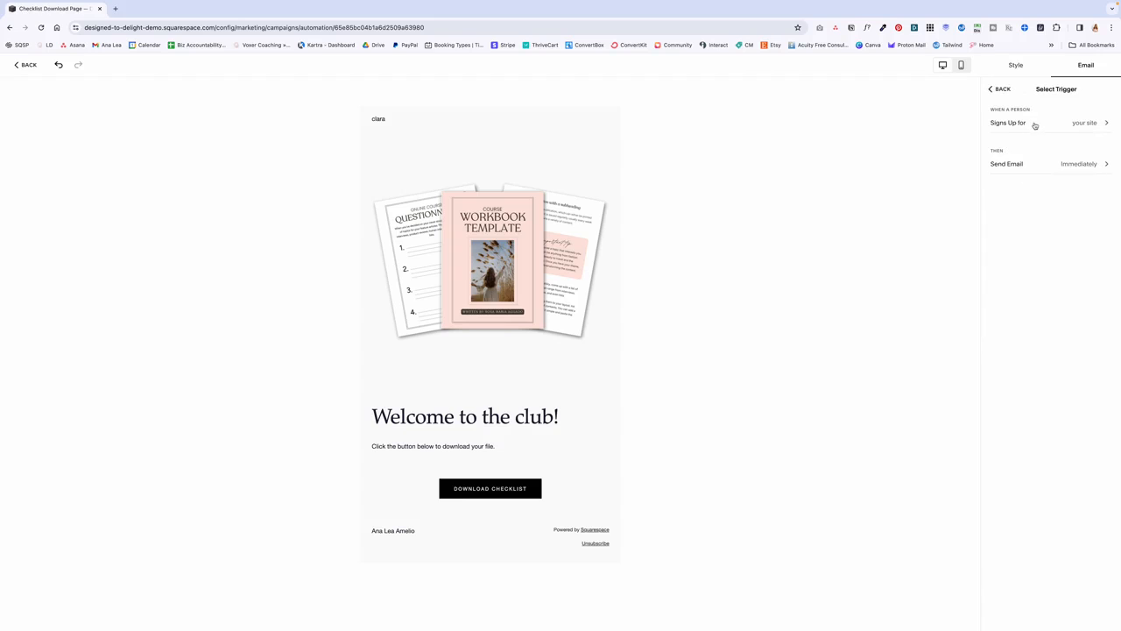
{"action": "left_click", "coordinate": [1053, 126]}
{"action": "left_click", "coordinate": [1043, 153]}
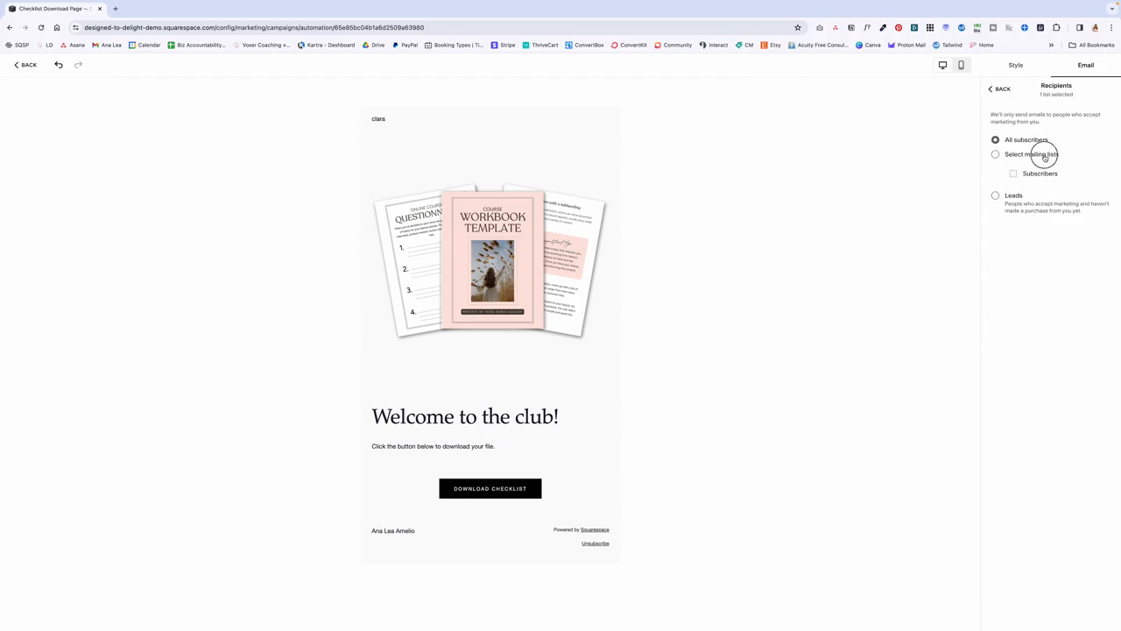
{"action": "left_click", "coordinate": [1033, 175]}
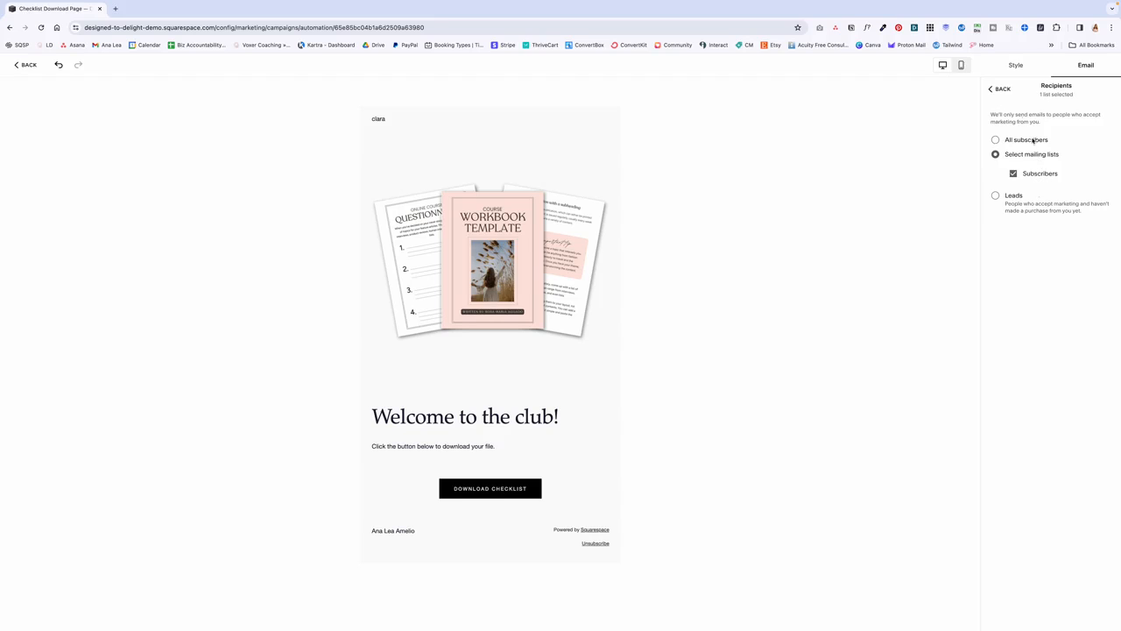
{"action": "left_click", "coordinate": [1010, 93]}
{"action": "left_click", "coordinate": [1036, 165]}
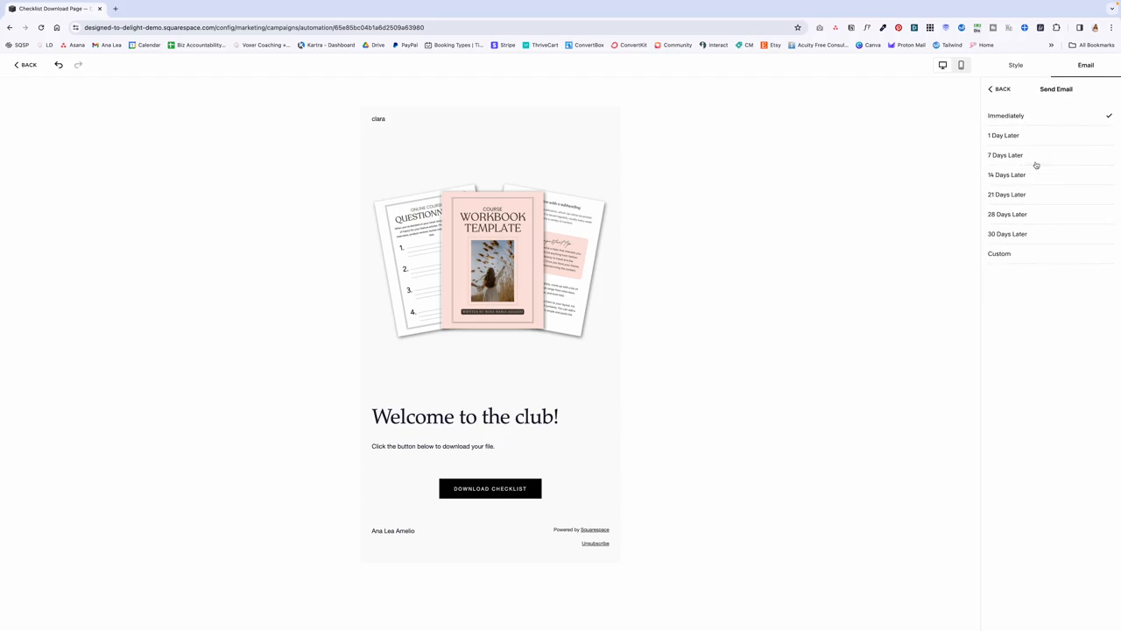
{"action": "left_click", "coordinate": [989, 88]}
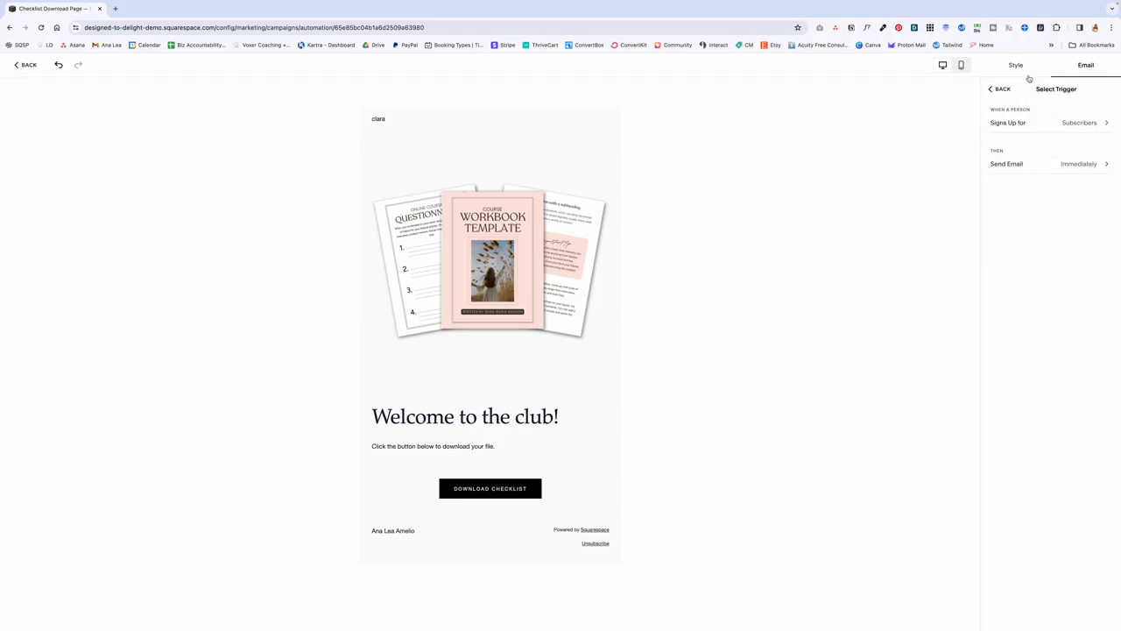
{"action": "left_click", "coordinate": [992, 89]}
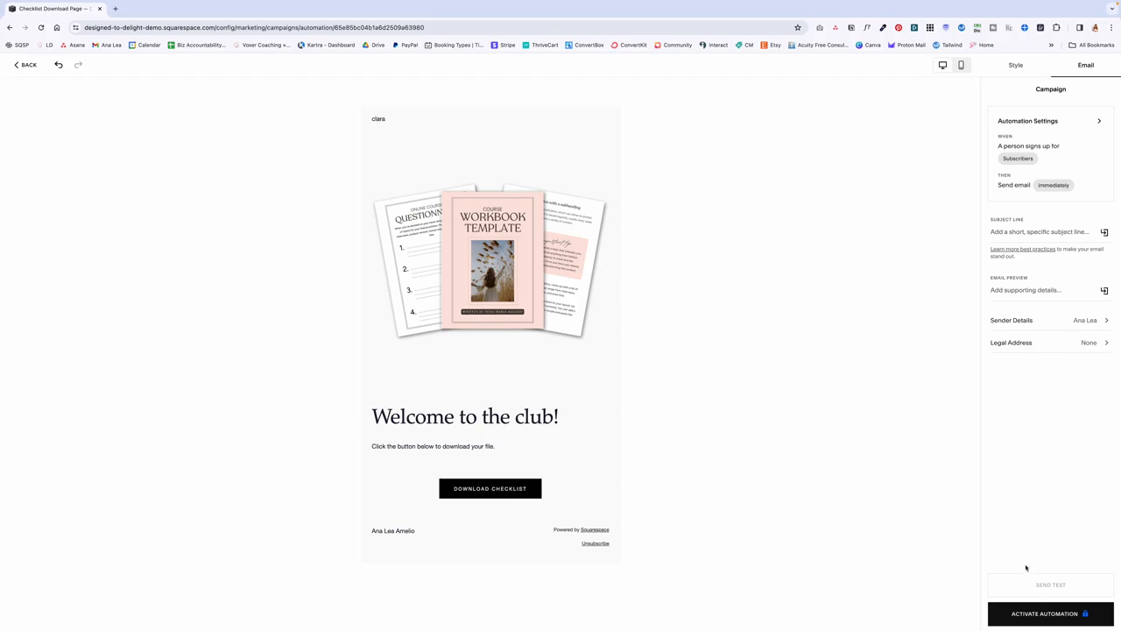
- Try activating the automation, choose Upgrade, then close the Select a Plan page
{"action": "left_click", "coordinate": [1065, 614]}
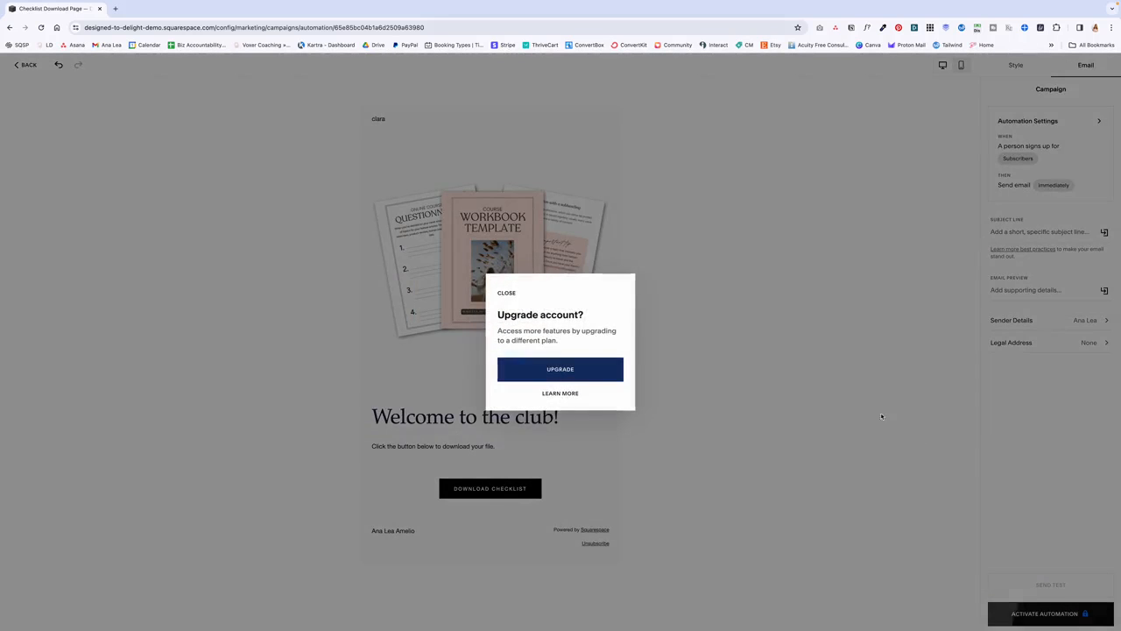
{"action": "left_click", "coordinate": [552, 372]}
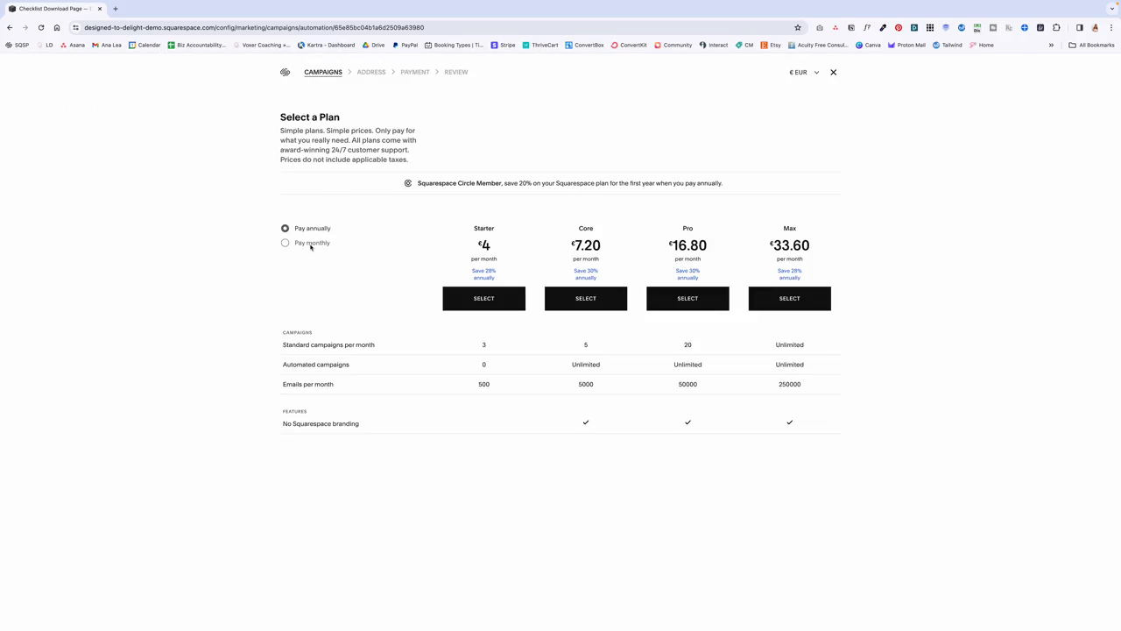
{"action": "left_click", "coordinate": [832, 73]}
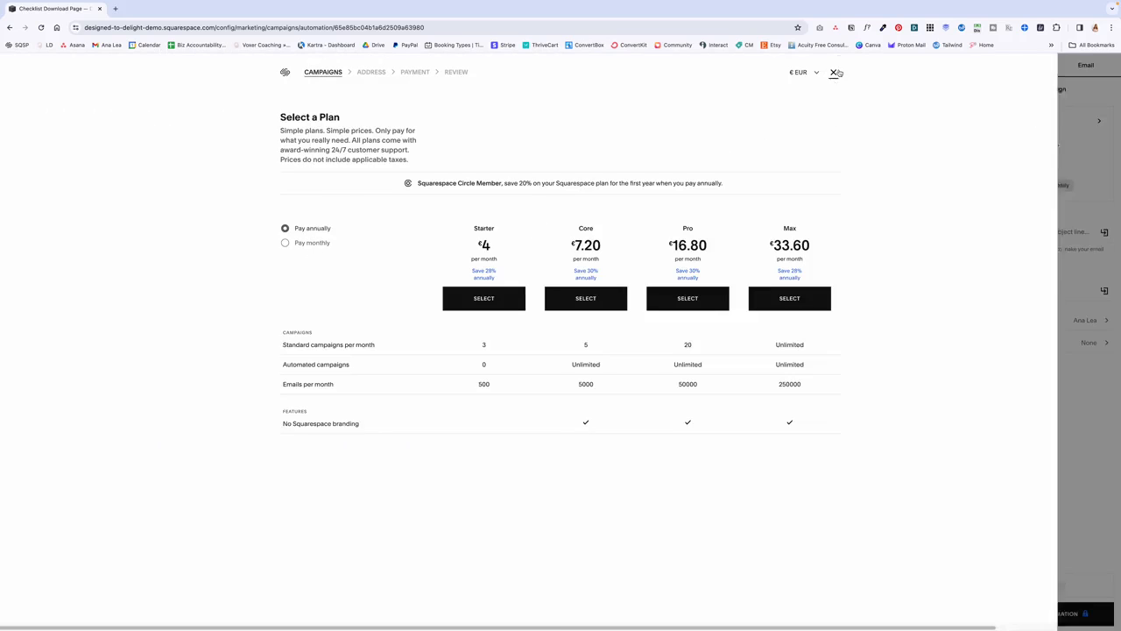